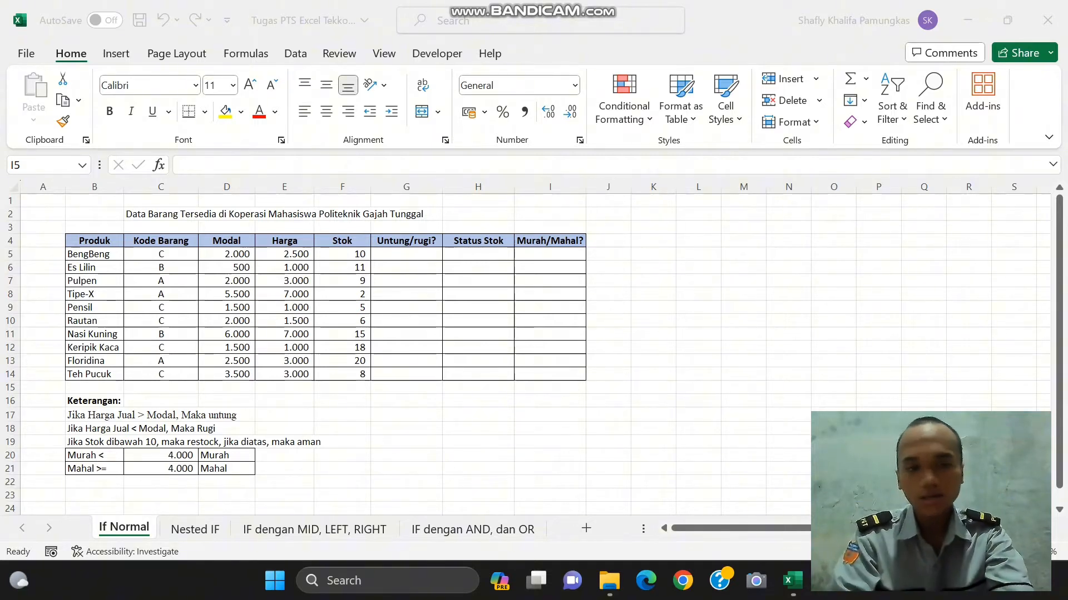
Enter =IF(E5>D5;"Untung";"Rugi") in G5 of the Untung/rugi? column and fill the formula down to G14
{"action": "left_click", "coordinate": [400, 252]}
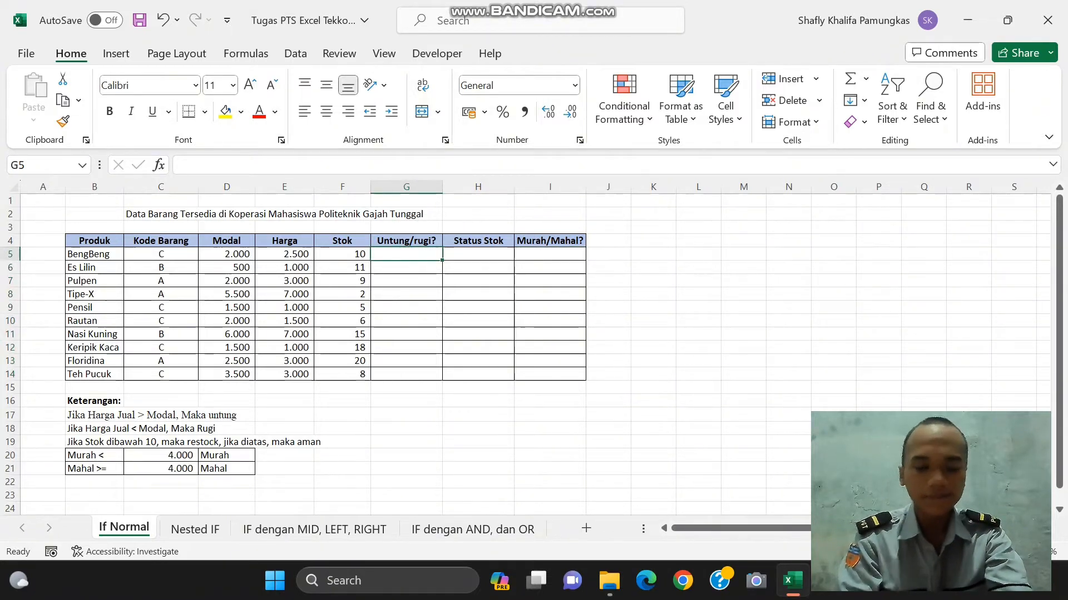
{"action": "type", "text": "=If("}
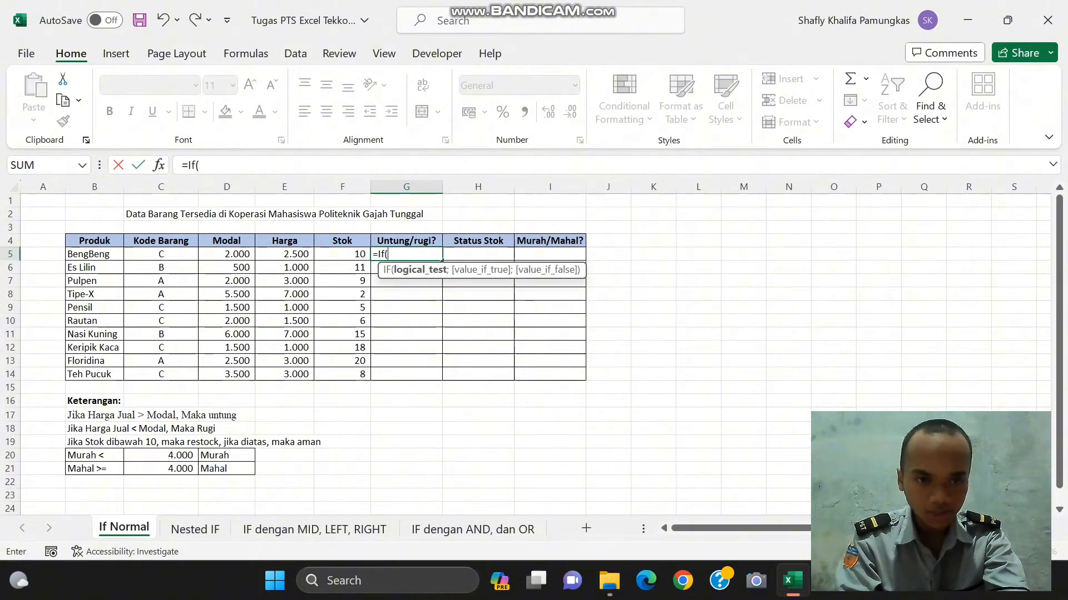
{"action": "left_click", "coordinate": [300, 255]}
{"action": "type", "text": ">"}
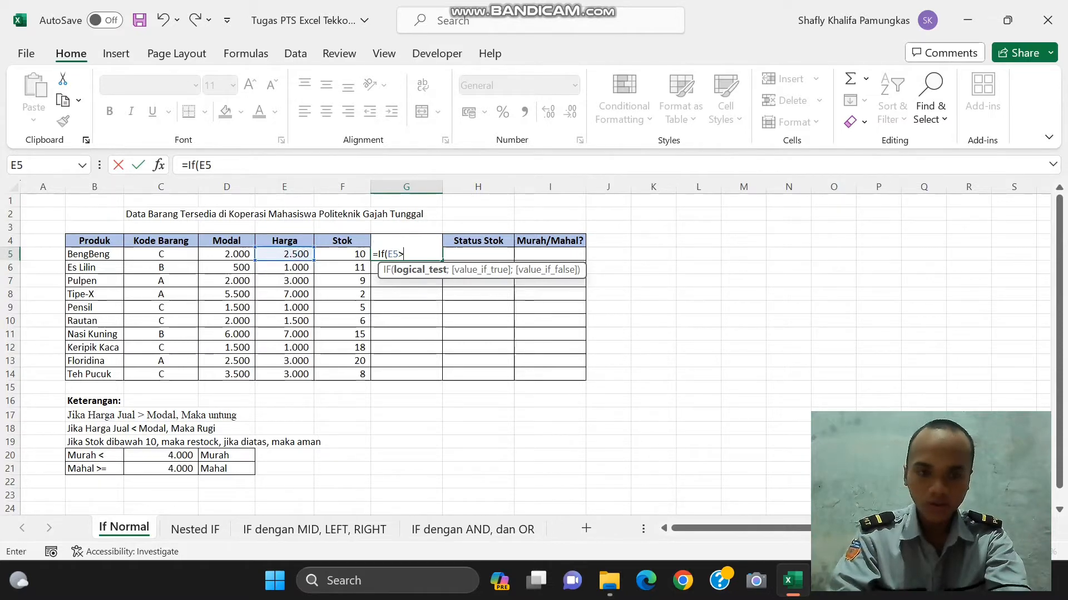
{"action": "left_click", "coordinate": [236, 254]}
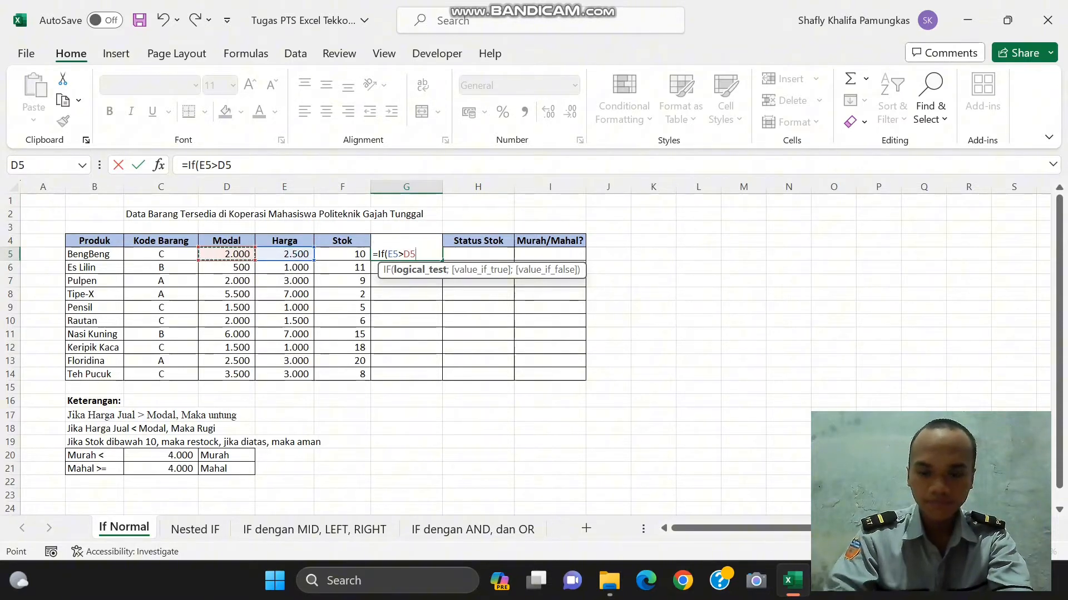
{"action": "type", "text": ";\""}
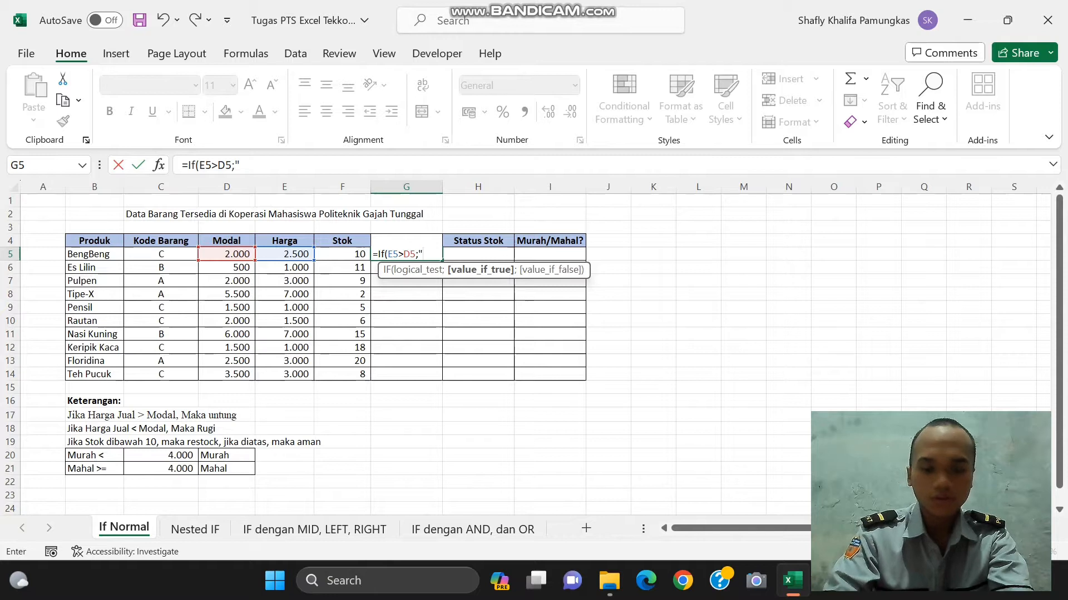
{"action": "type", "text": "Unu"}
{"action": "key", "text": "BackSpace"}
{"action": "type", "text": "t"}
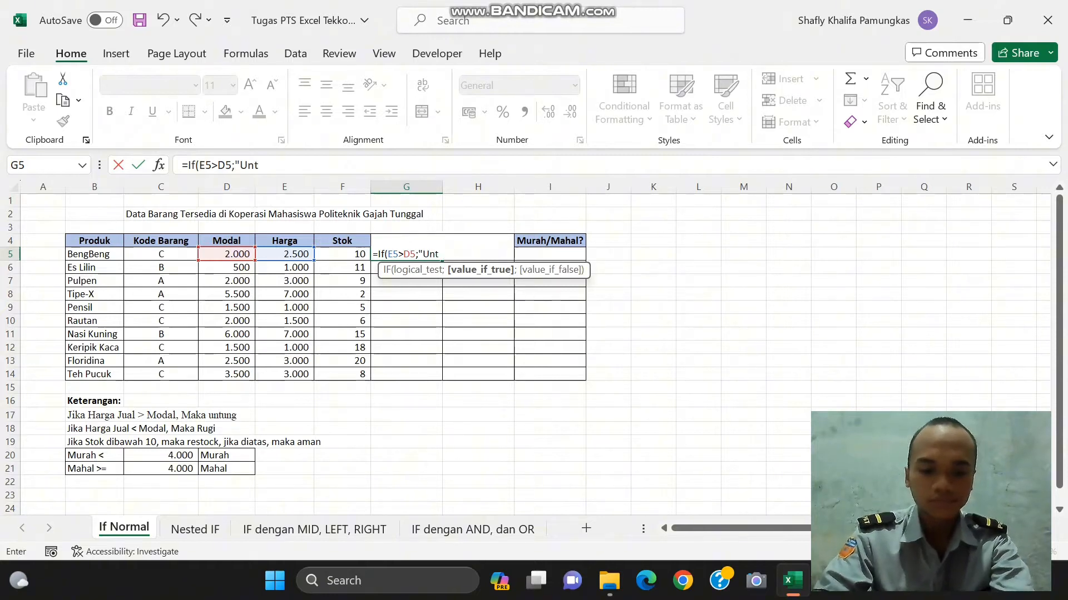
{"action": "type", "text": "ung\";"}
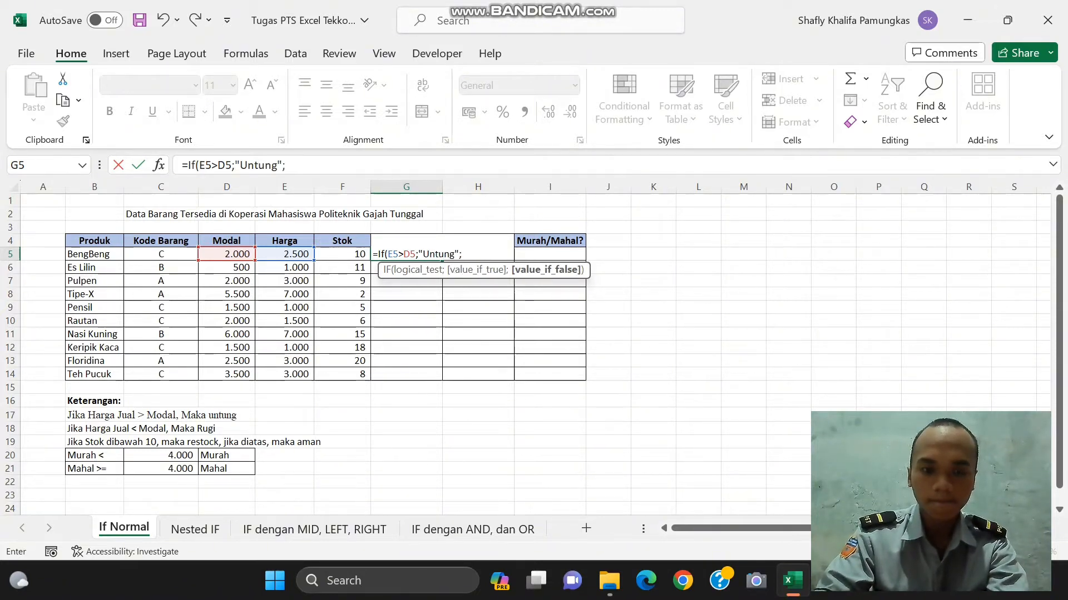
{"action": "type", "text": "\"Rugo"}
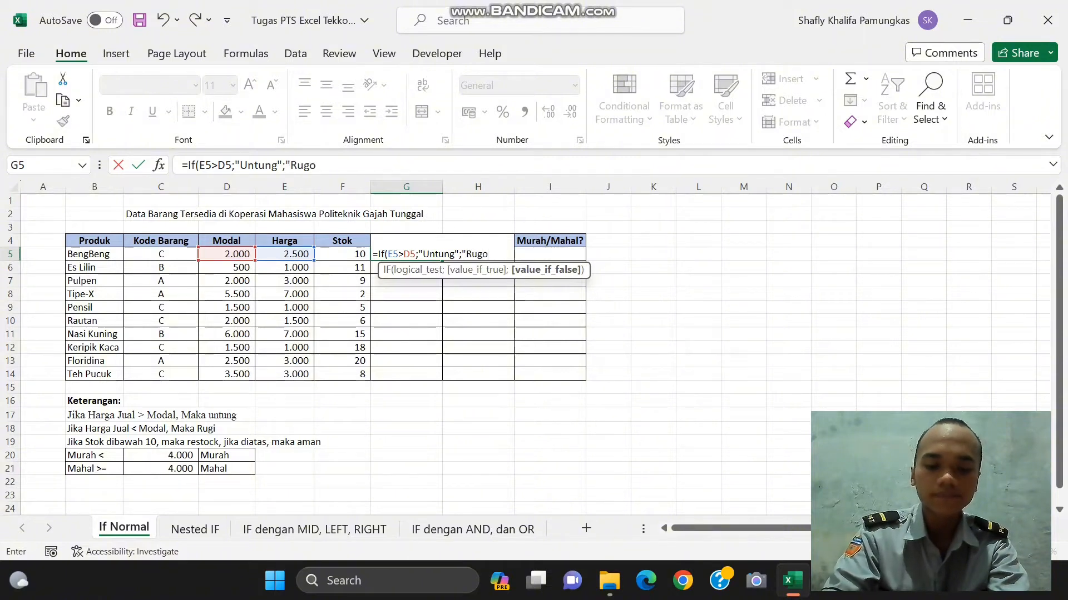
{"action": "key", "text": "BackSpace"}
{"action": "type", "text": "i"}
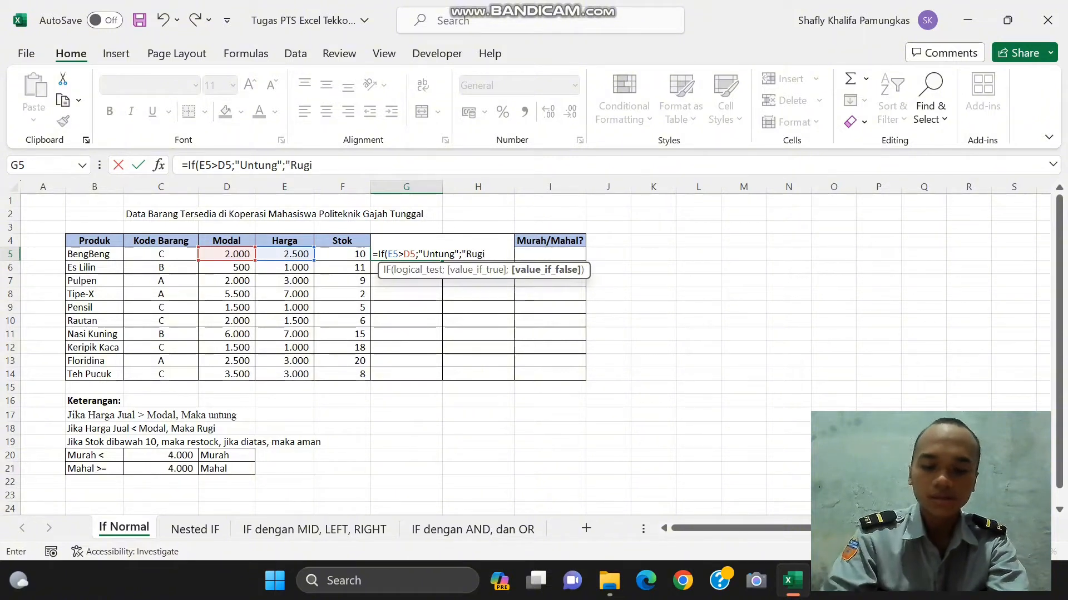
{"action": "type", "text": "\")"}
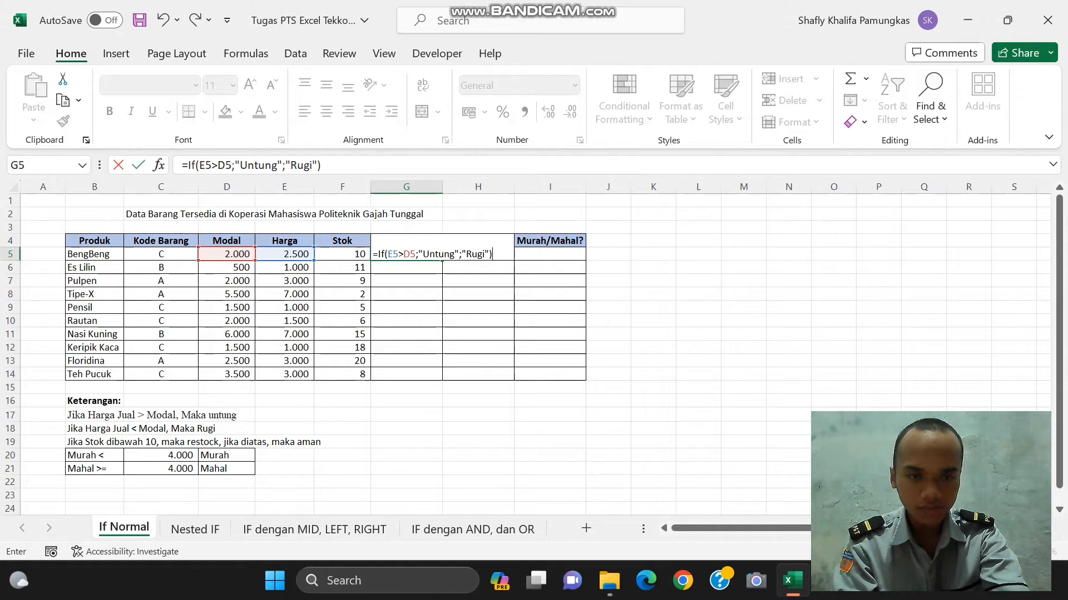
{"action": "key", "text": "Return"}
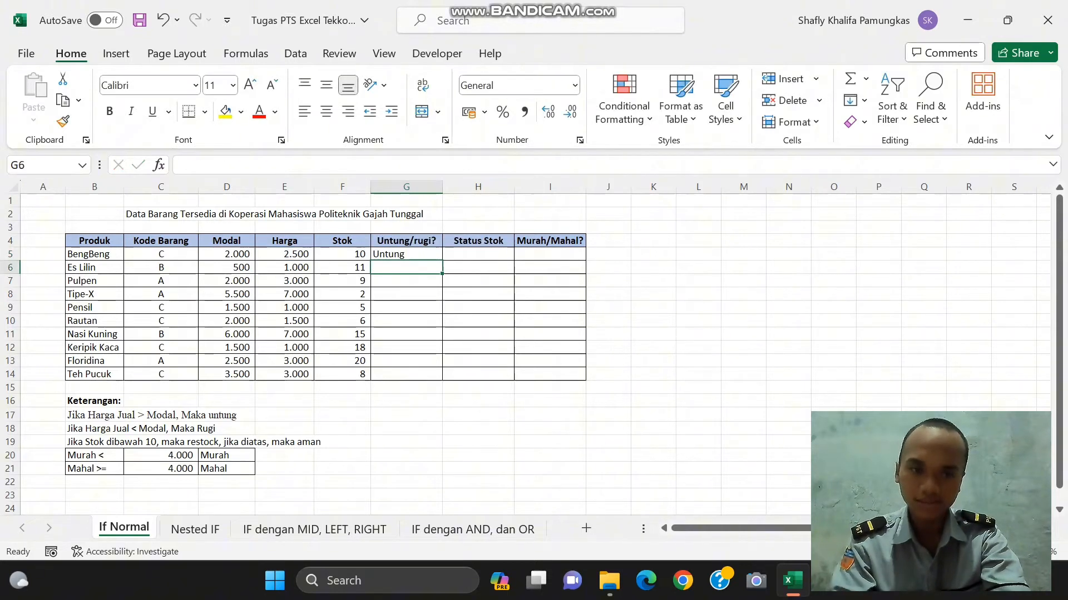
{"action": "left_click", "coordinate": [407, 254]}
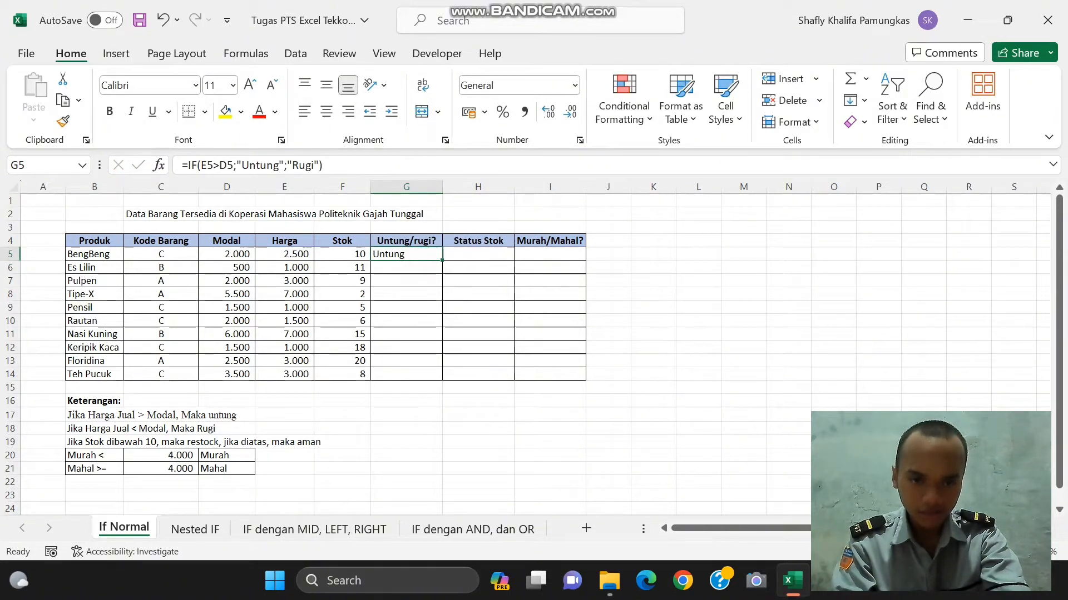
{"action": "left_click_drag", "start_coordinate": [442, 260], "coordinate": [442, 380]}
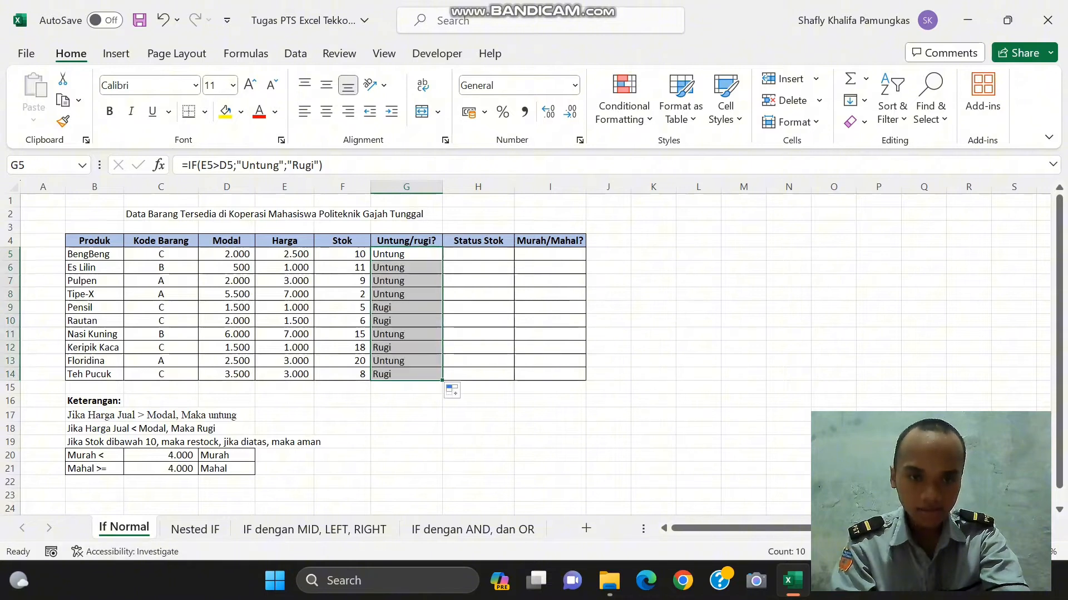
Enter =IF(F5<10;"Restock";"Aman") in H5 of the Status Stok column and fill the formula down to H14
{"action": "left_click", "coordinate": [478, 254]}
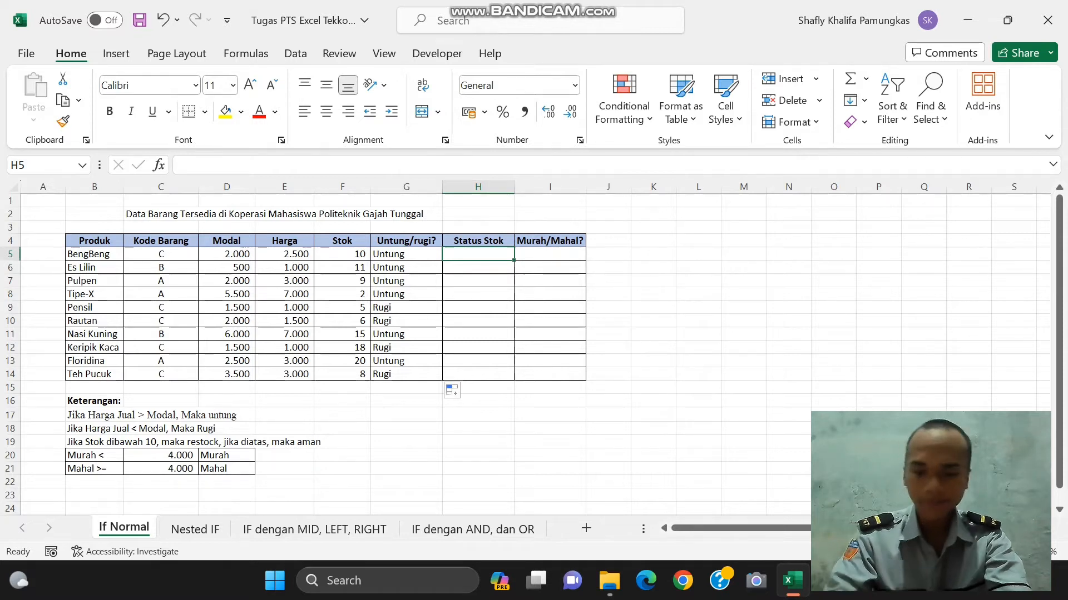
{"action": "type", "text": "=IF"}
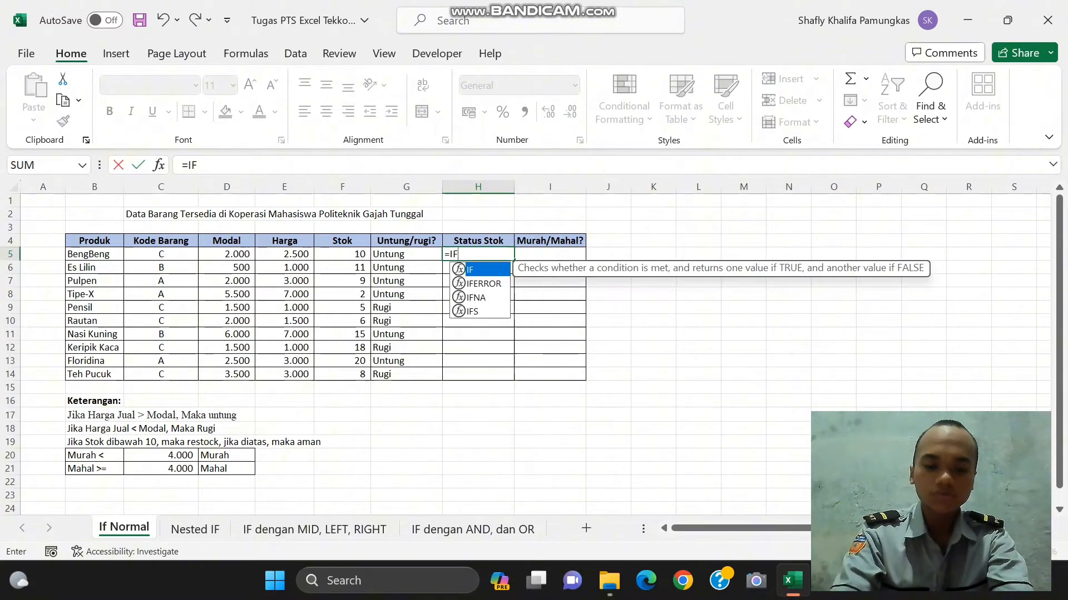
{"action": "type", "text": "("}
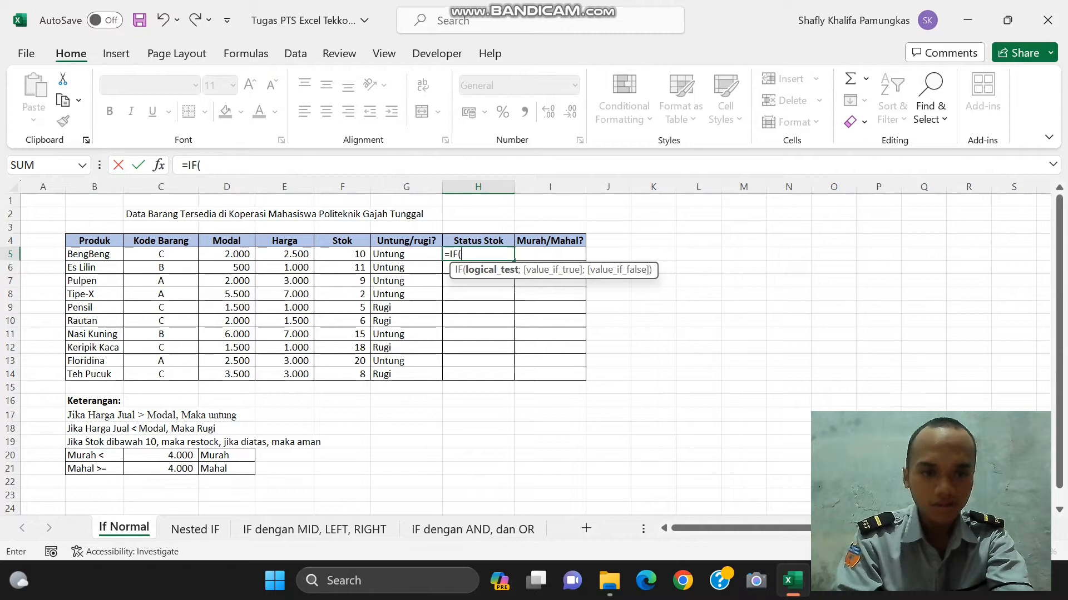
{"action": "left_click", "coordinate": [348, 254]}
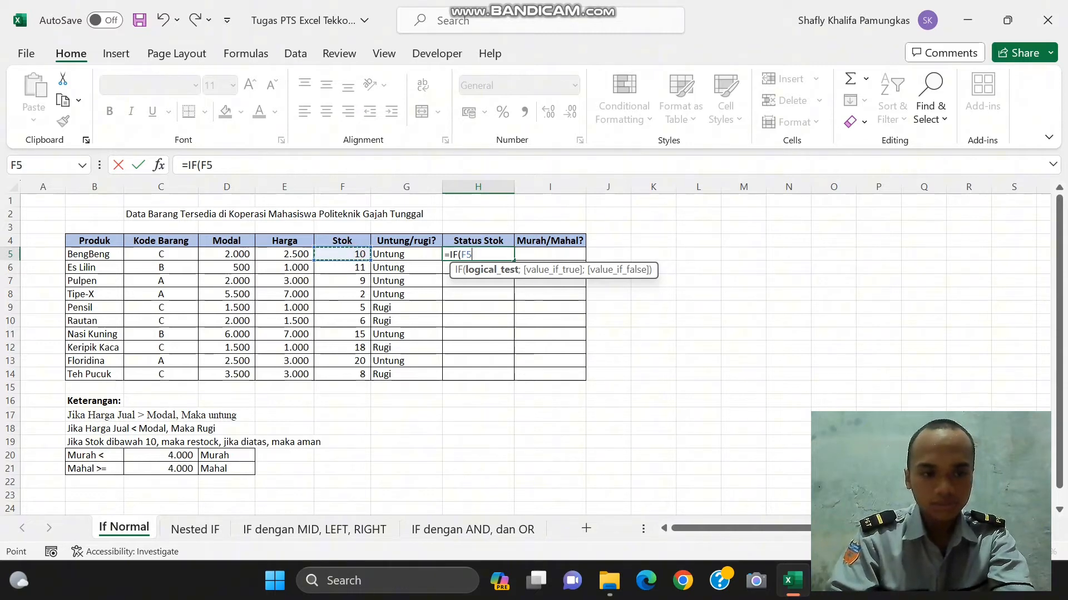
{"action": "type", "text": "<"}
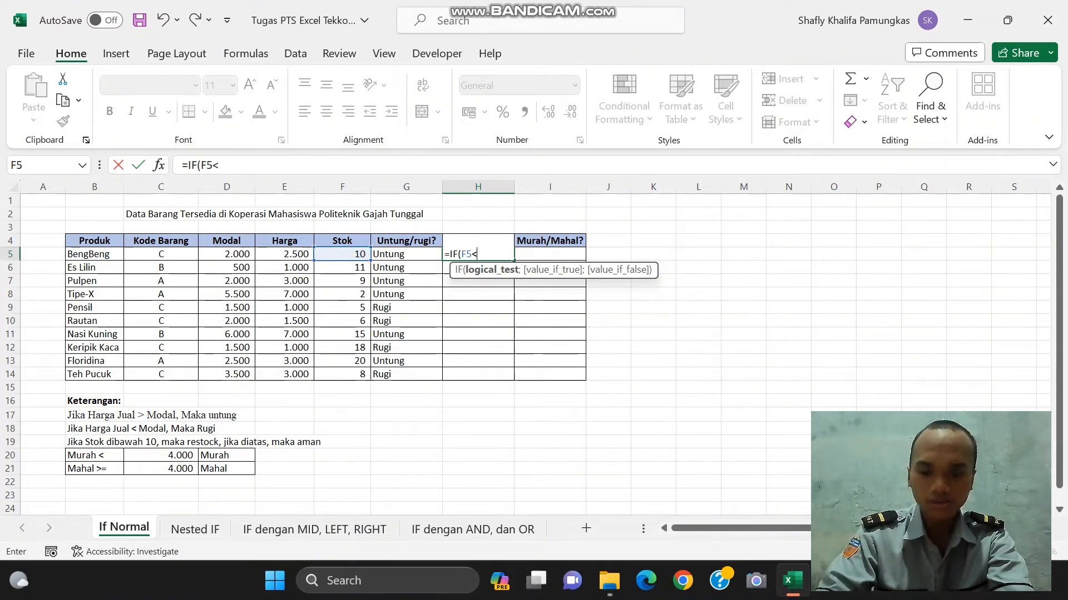
{"action": "type", "text": "10"}
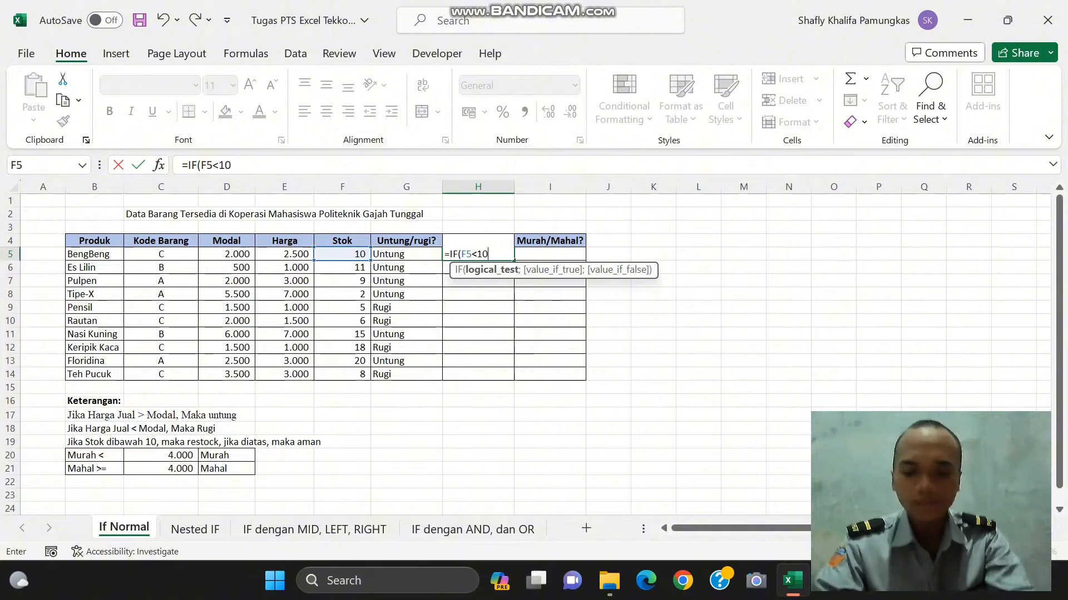
{"action": "type", "text": ";\"Re"}
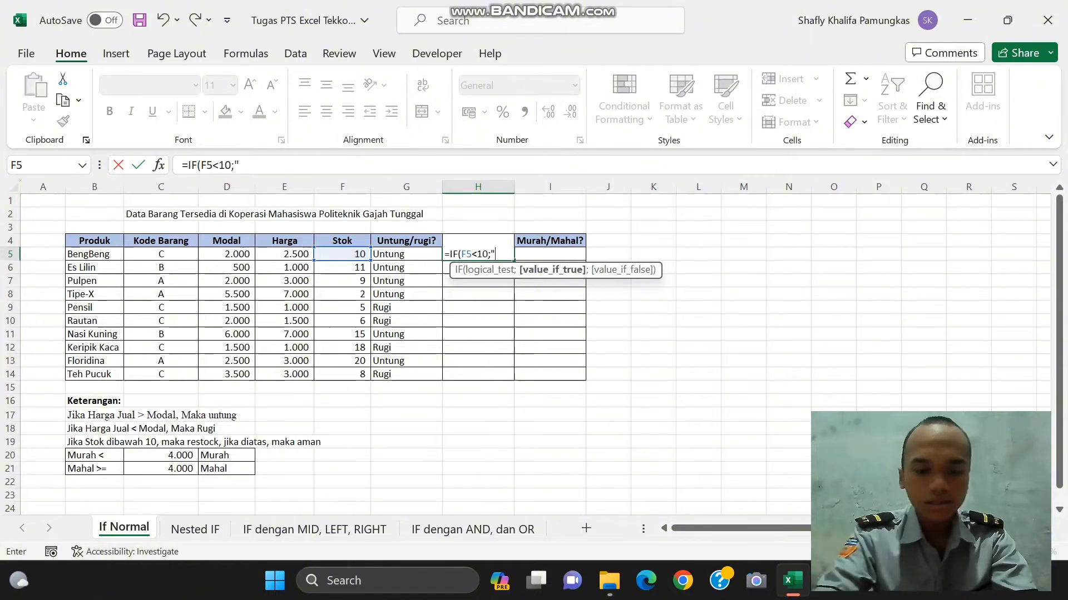
{"action": "type", "text": "stock"}
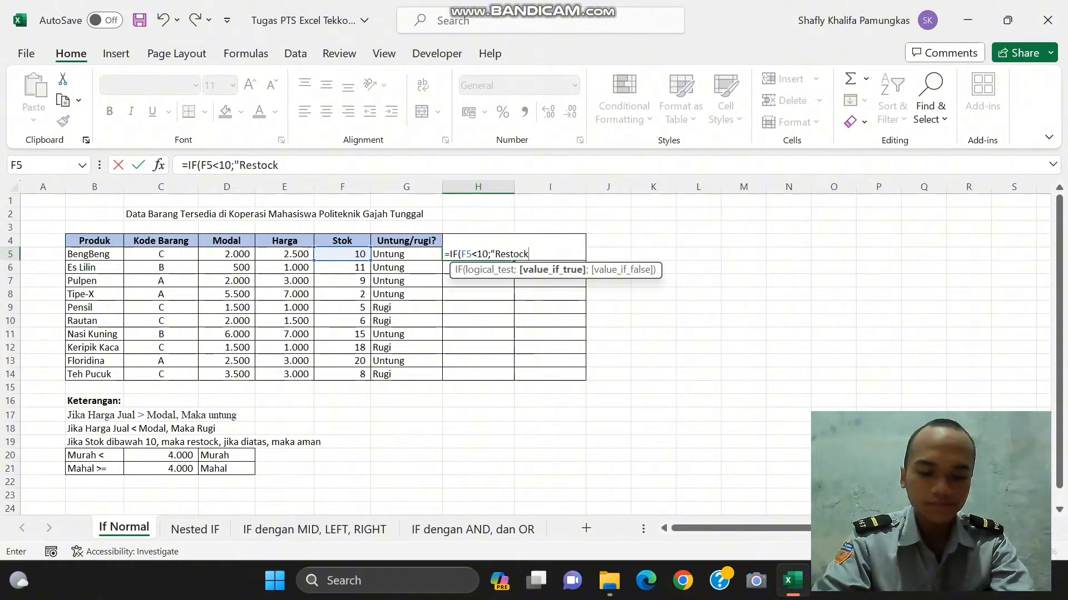
{"action": "type", "text": "\""}
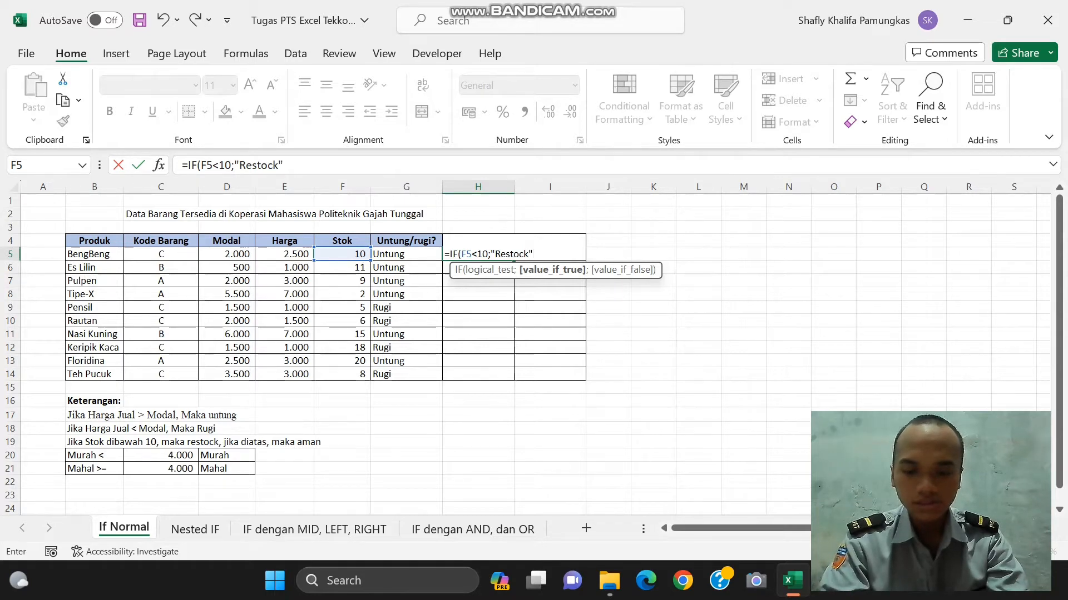
{"action": "type", "text": ";\"Aman"}
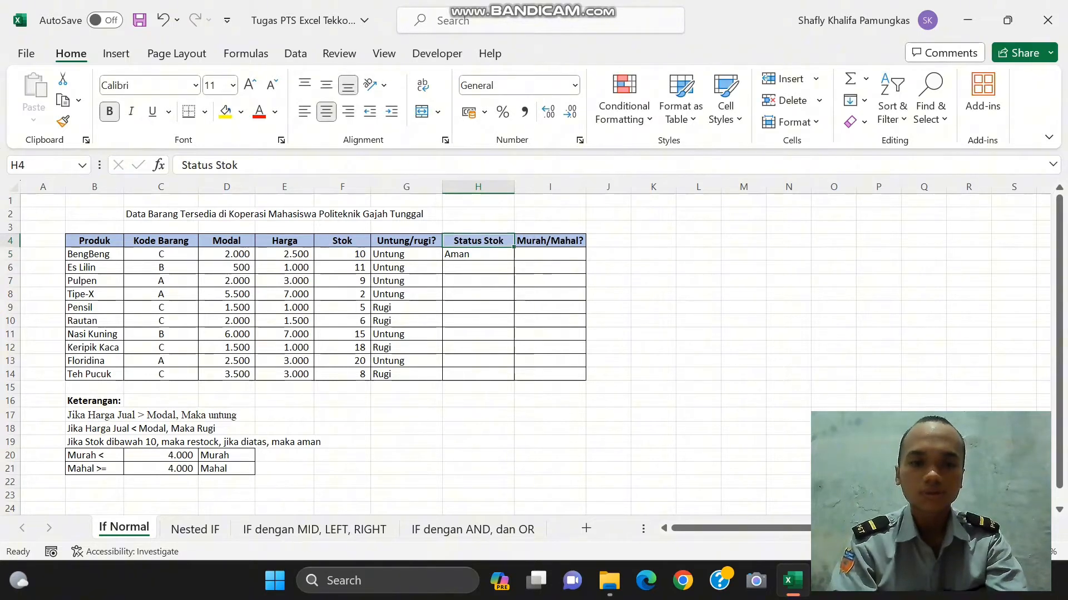
{"action": "left_click", "coordinate": [470, 254]}
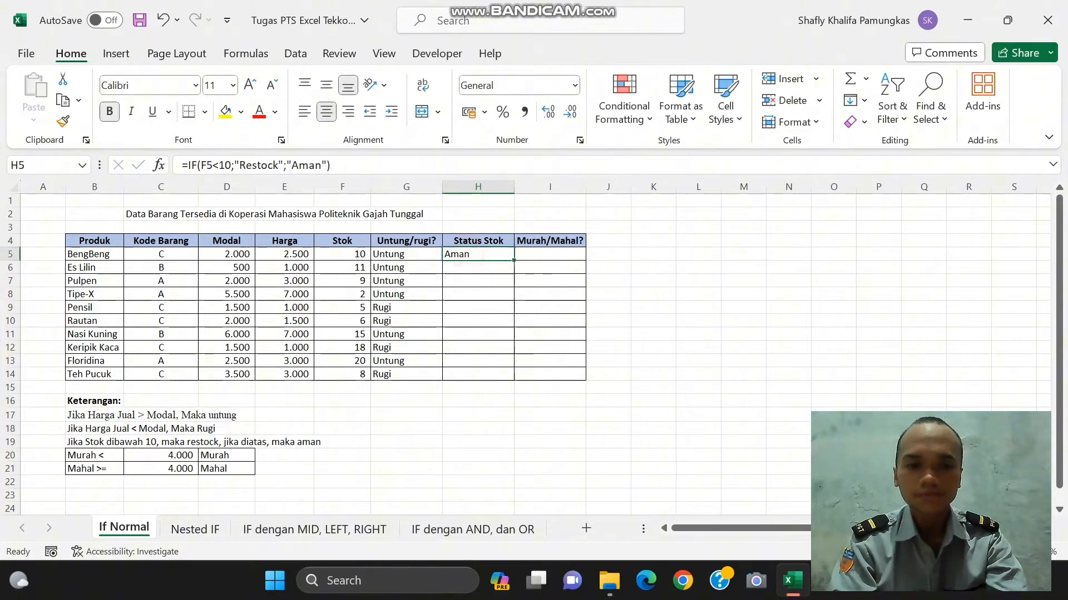
{"action": "left_click_drag", "start_coordinate": [510, 258], "coordinate": [513, 380]}
Enter =IF(E5<4000;"Murah";"Mahal") in I5 of the Murah/Mahal? column and fill the formula down to I14
{"action": "left_click", "coordinate": [557, 256]}
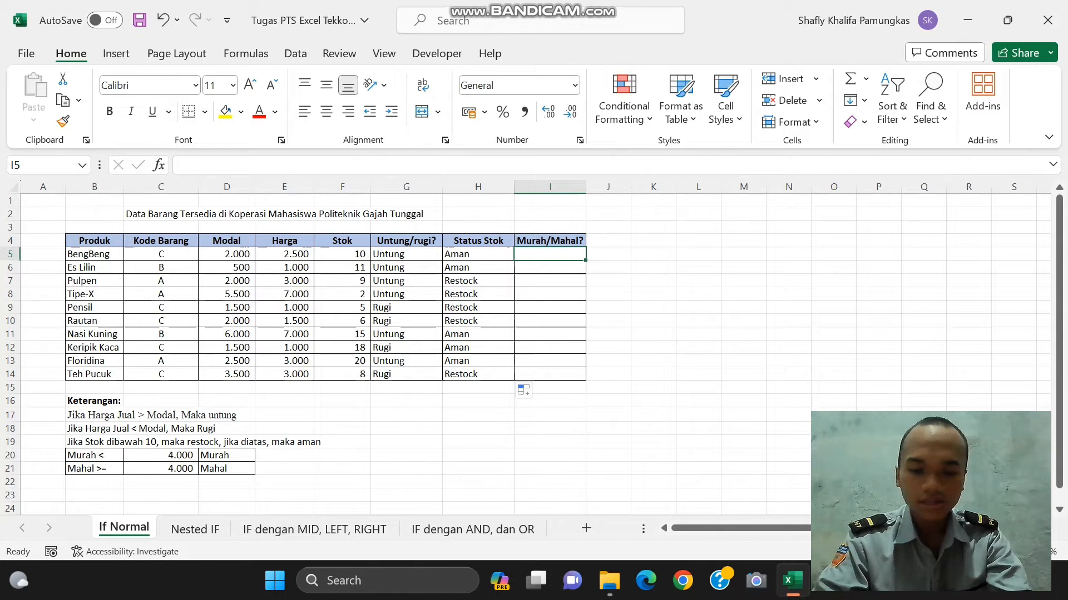
{"action": "type", "text": "=IF("}
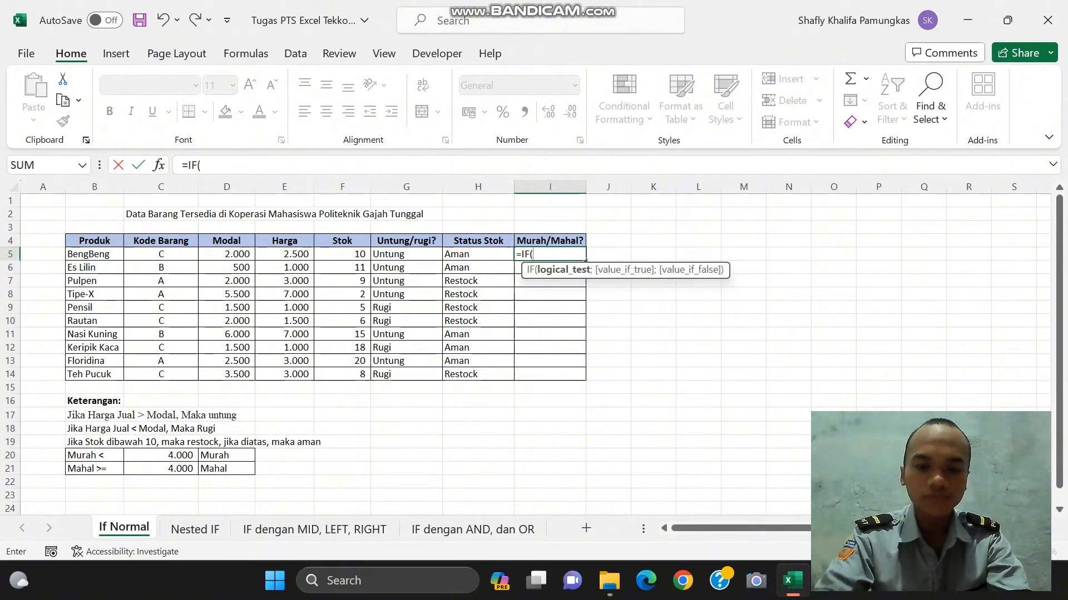
{"action": "left_click", "coordinate": [284, 254]}
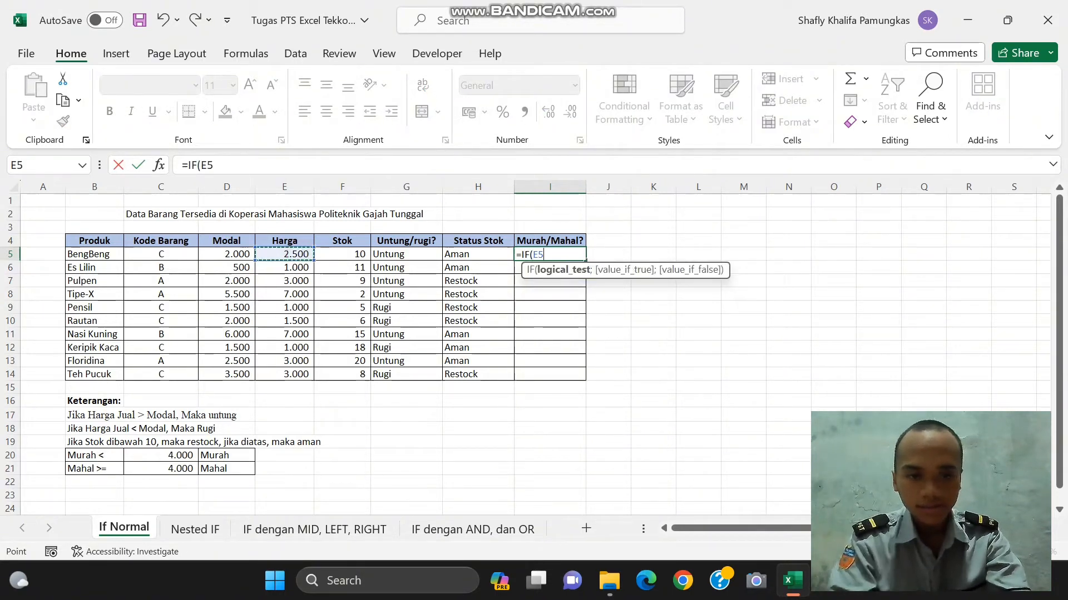
{"action": "type", "text": "<"}
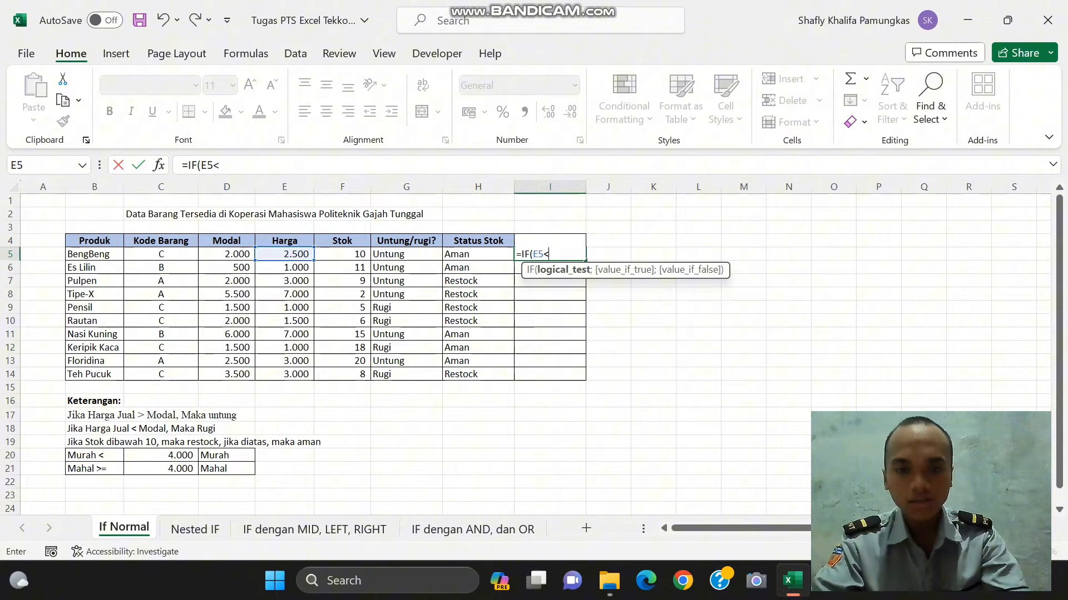
{"action": "type", "text": "4000"}
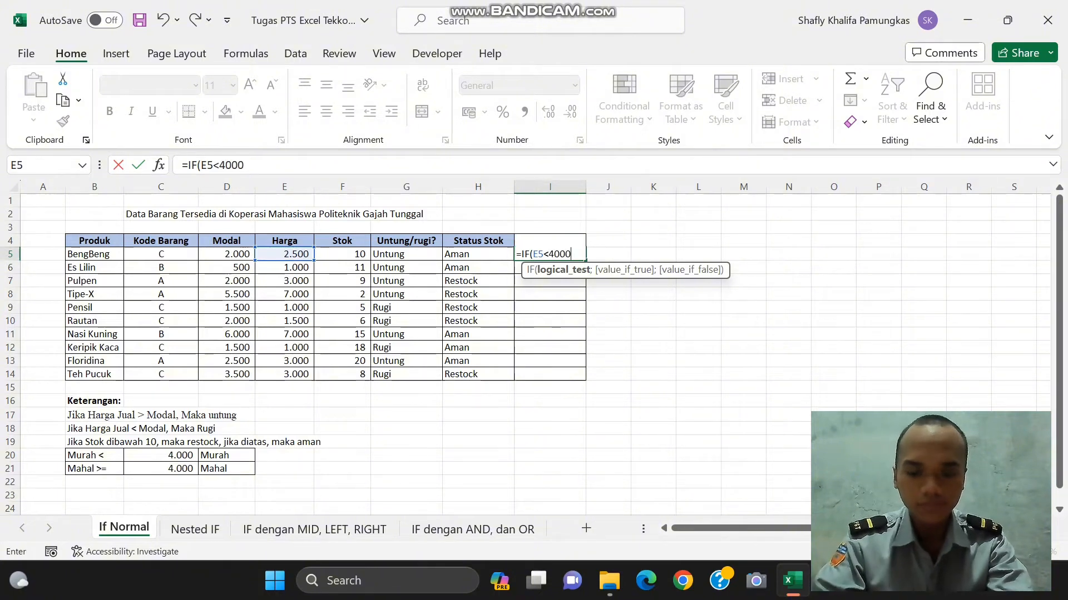
{"action": "type", "text": ";\""}
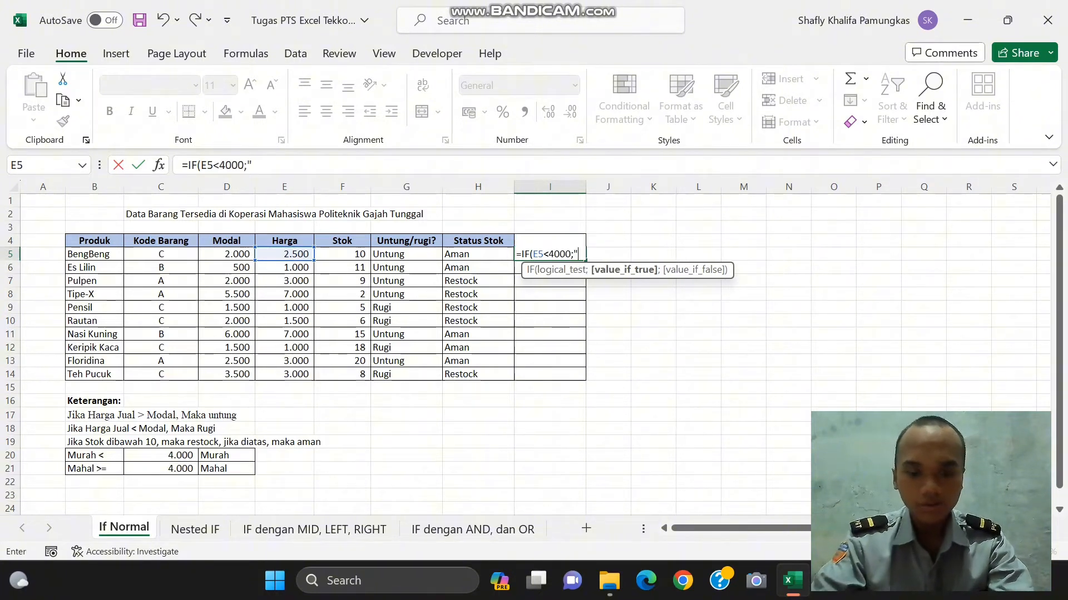
{"action": "type", "text": "Murah\""}
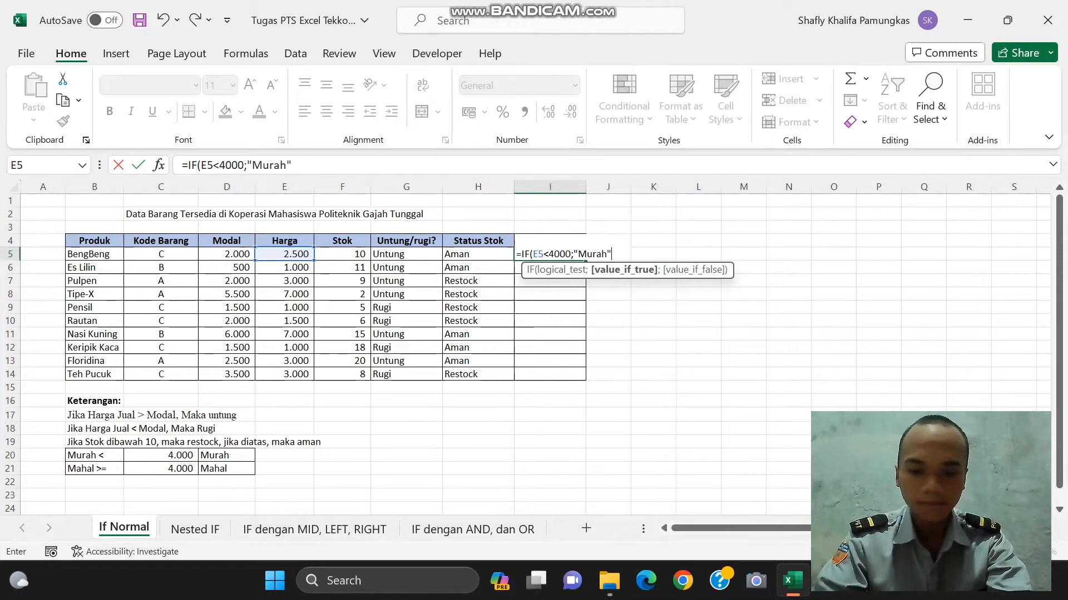
{"action": "type", "text": ";\""}
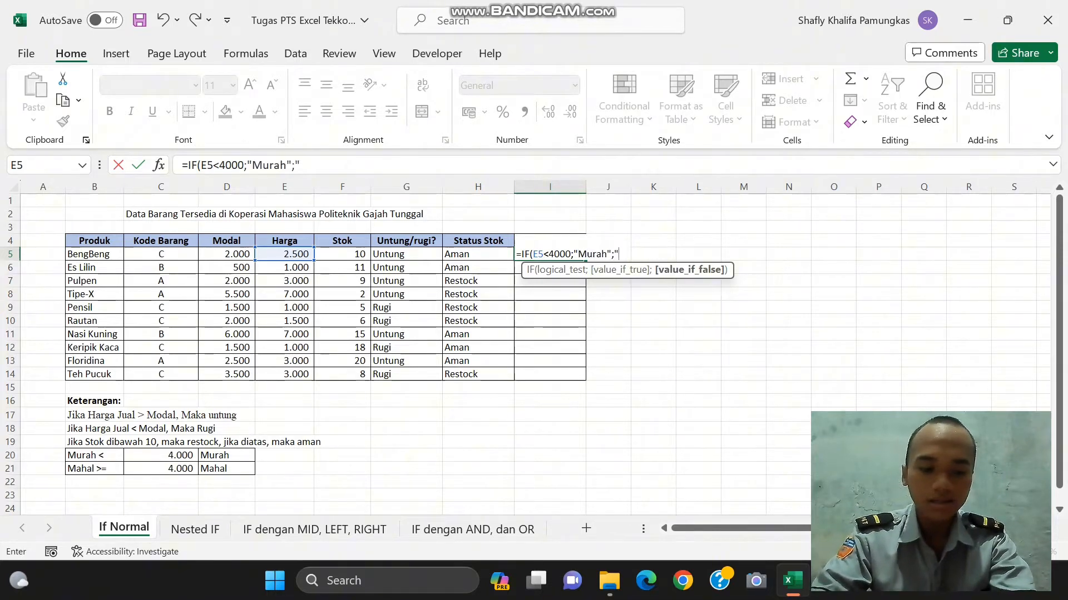
{"action": "type", "text": "Mahal\")"}
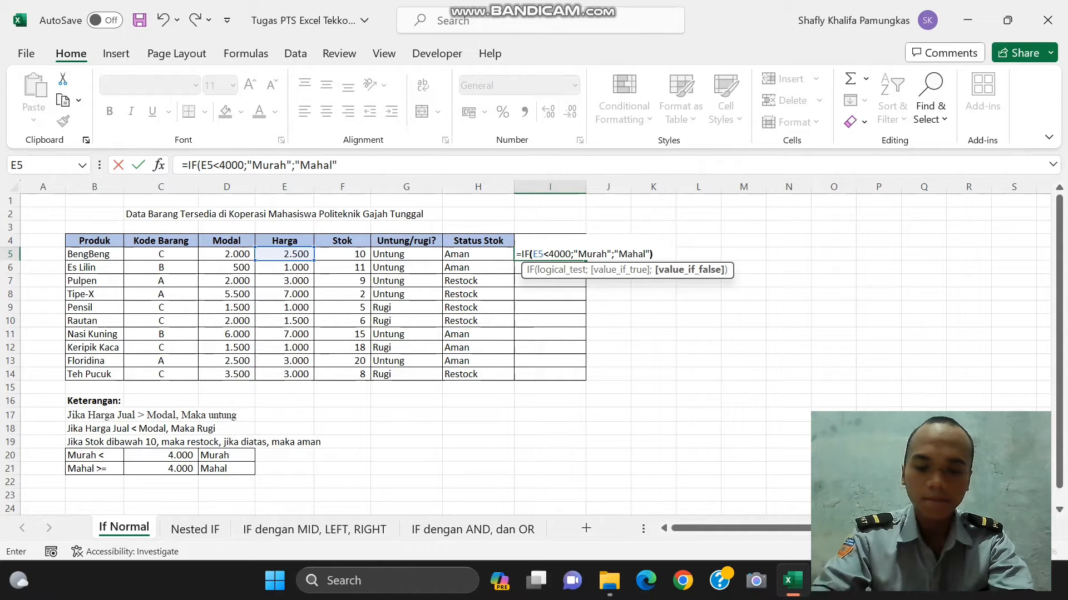
{"action": "key", "text": "Return"}
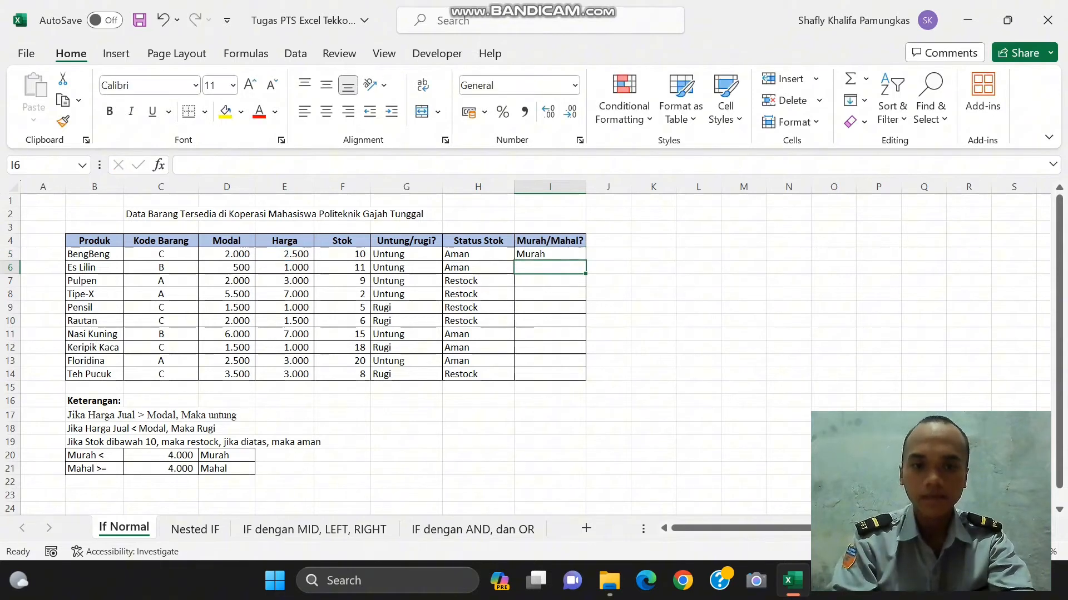
{"action": "left_click", "coordinate": [533, 255]}
{"action": "left_click_drag", "start_coordinate": [585, 261], "coordinate": [585, 380]}
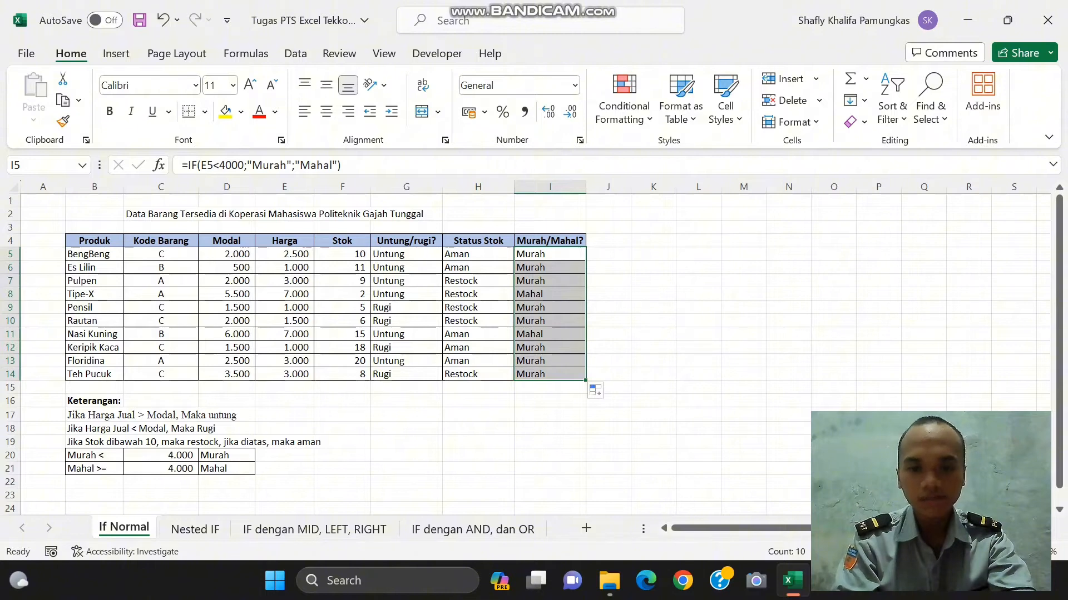
On the Nested IF sheet, enter =IF(E5>90;"A";IF(E5<75;"C";"B")) in F5 of the Predikat column and fill the formula down to F15
{"action": "left_click", "coordinate": [195, 529]}
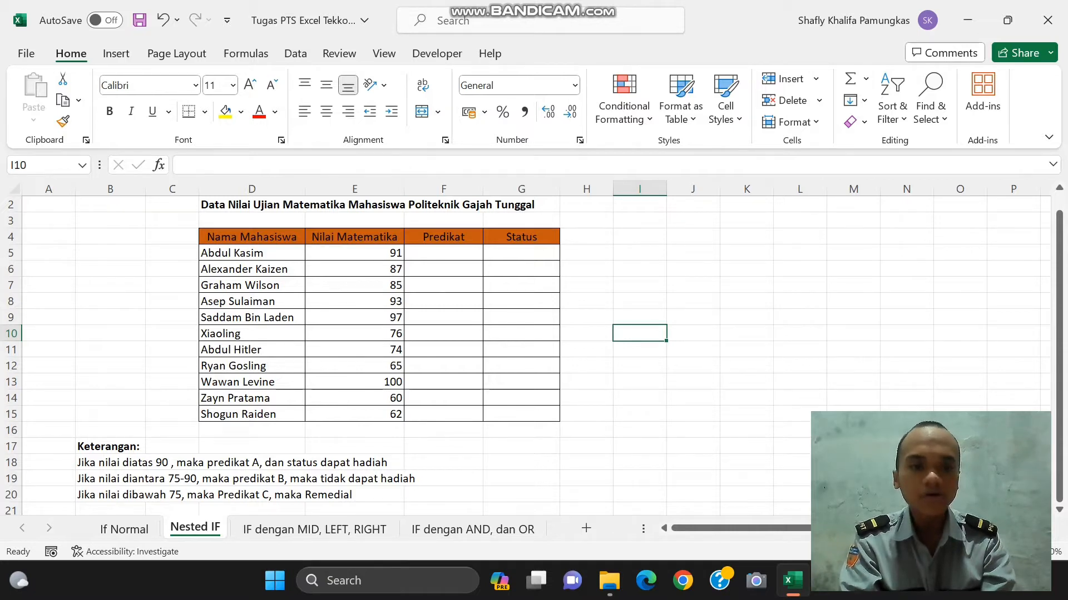
{"action": "left_click", "coordinate": [450, 255]}
{"action": "type", "text": "="}
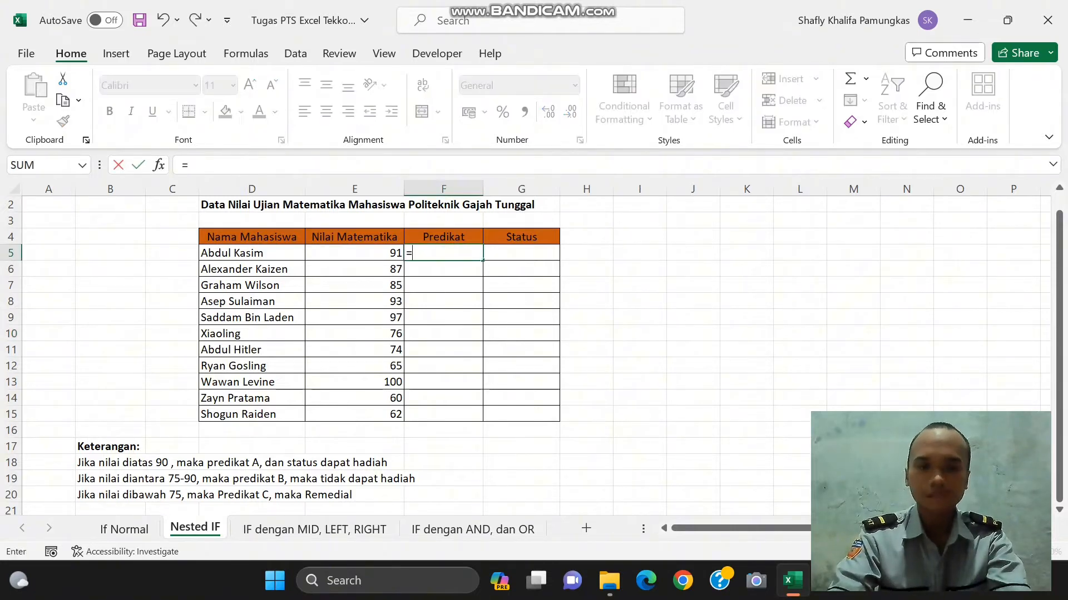
{"action": "type", "text": "IF("}
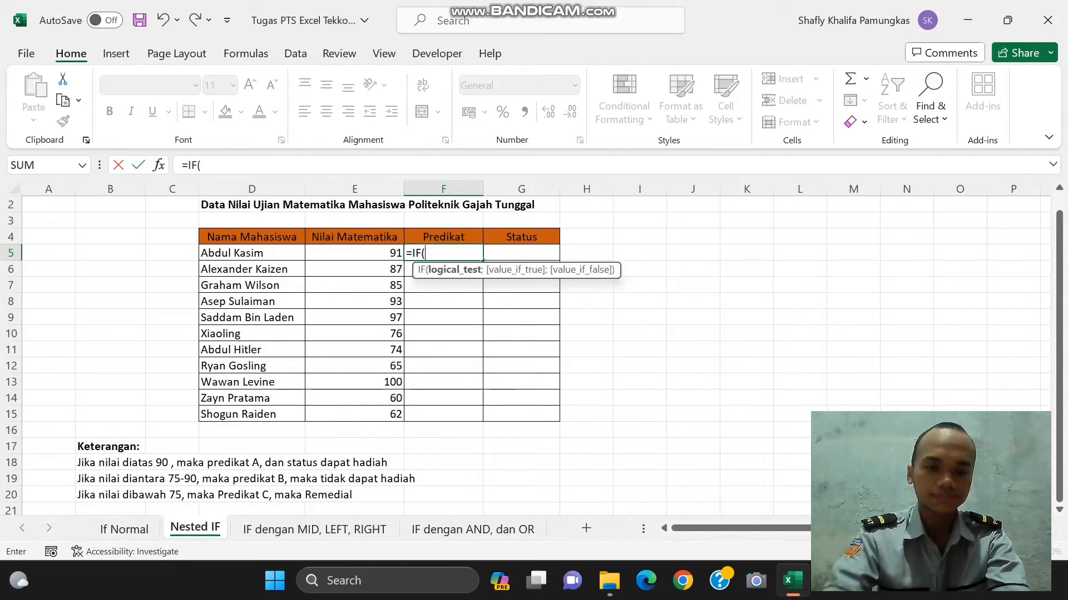
{"action": "key", "text": "Left"}
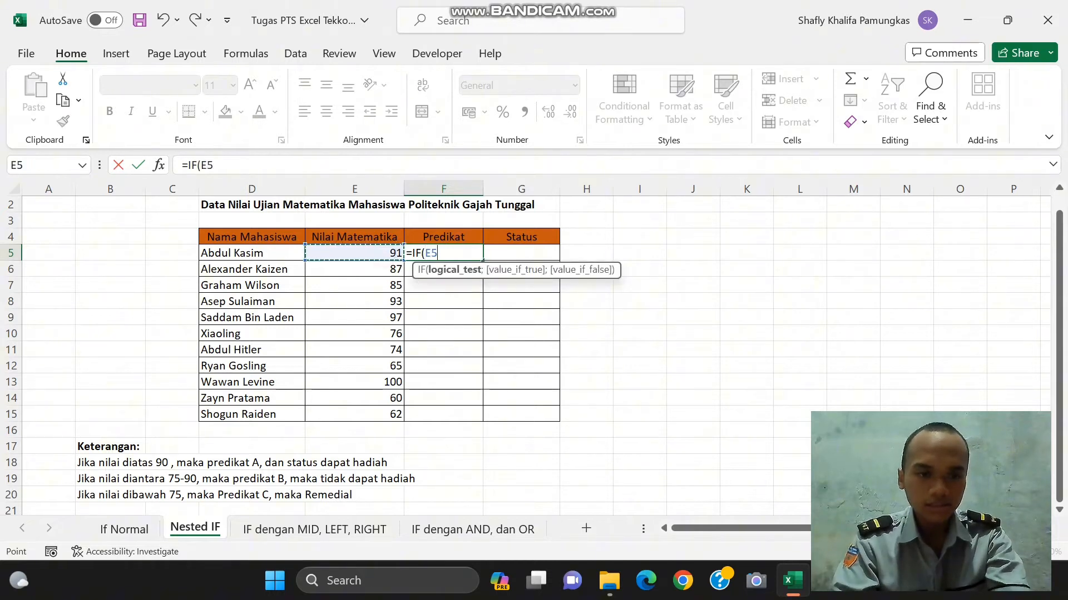
{"action": "type", "text": ">90"}
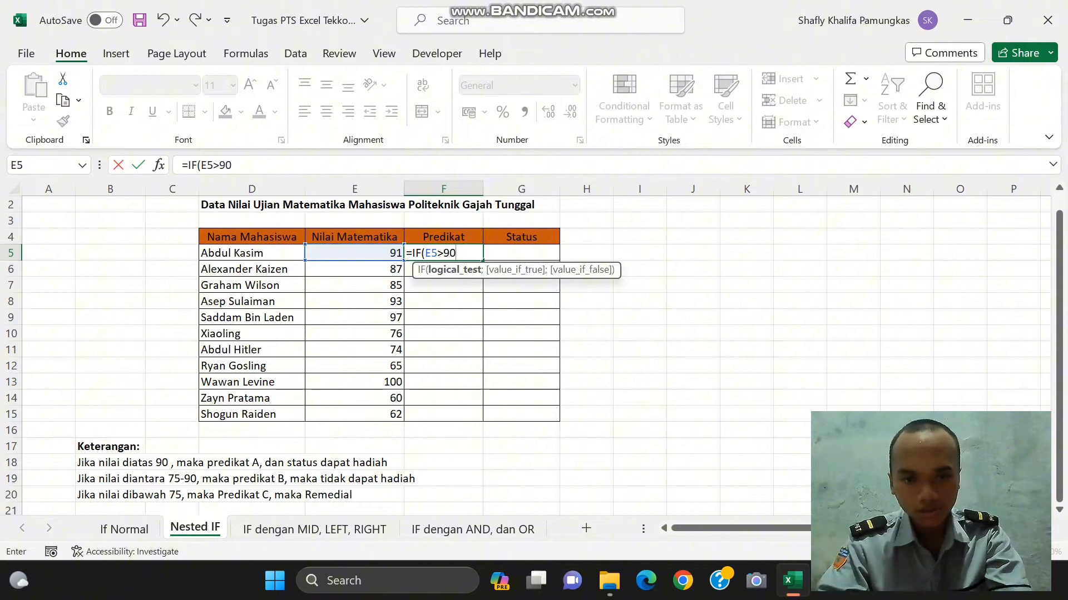
{"action": "type", "text": ";"}
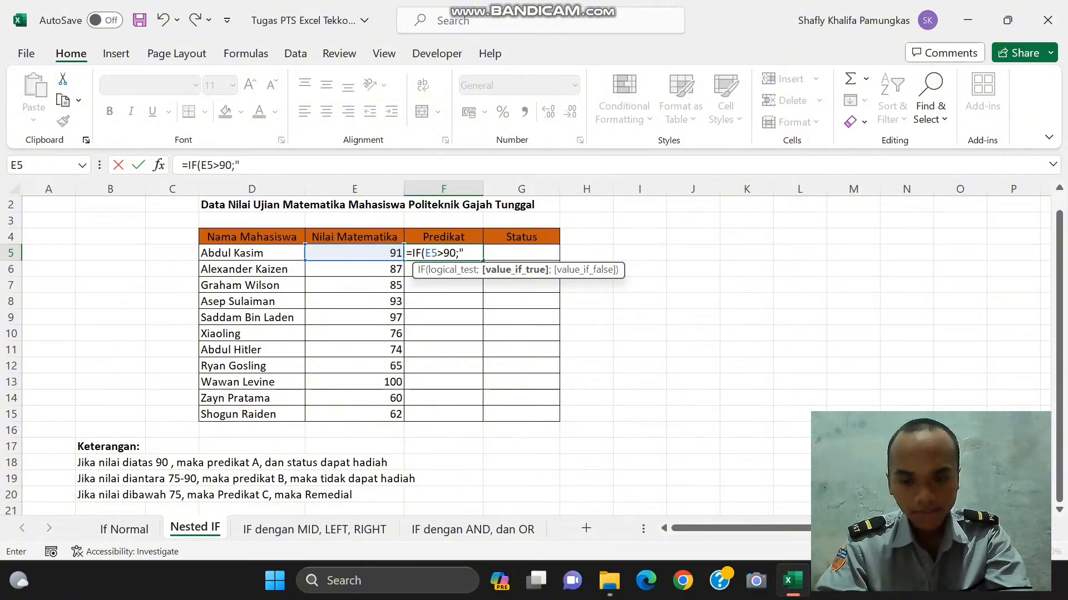
{"action": "type", "text": "\"A"}
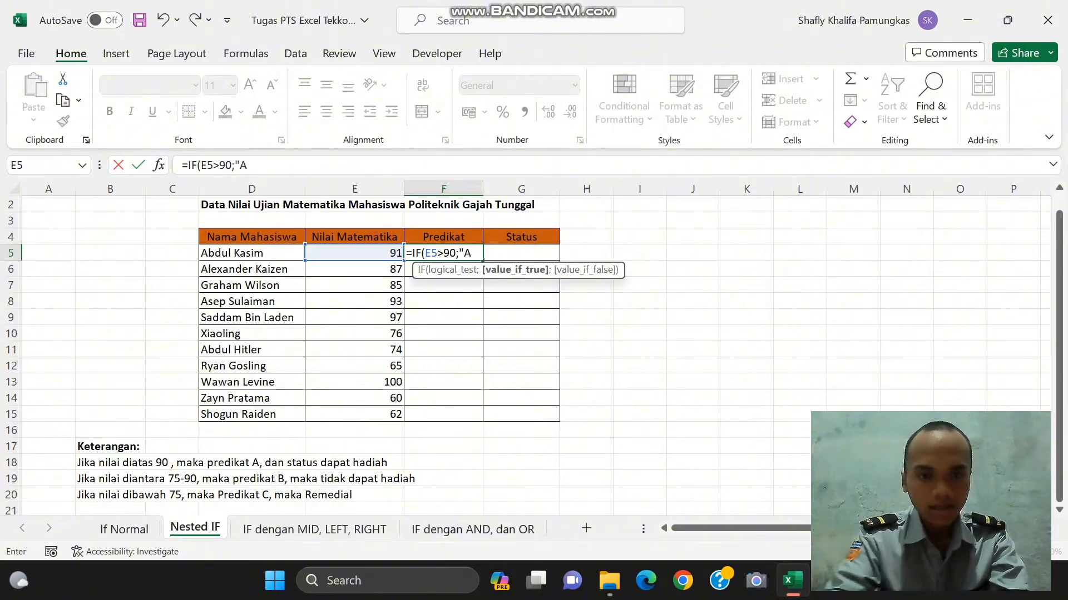
{"action": "type", "text": "\""}
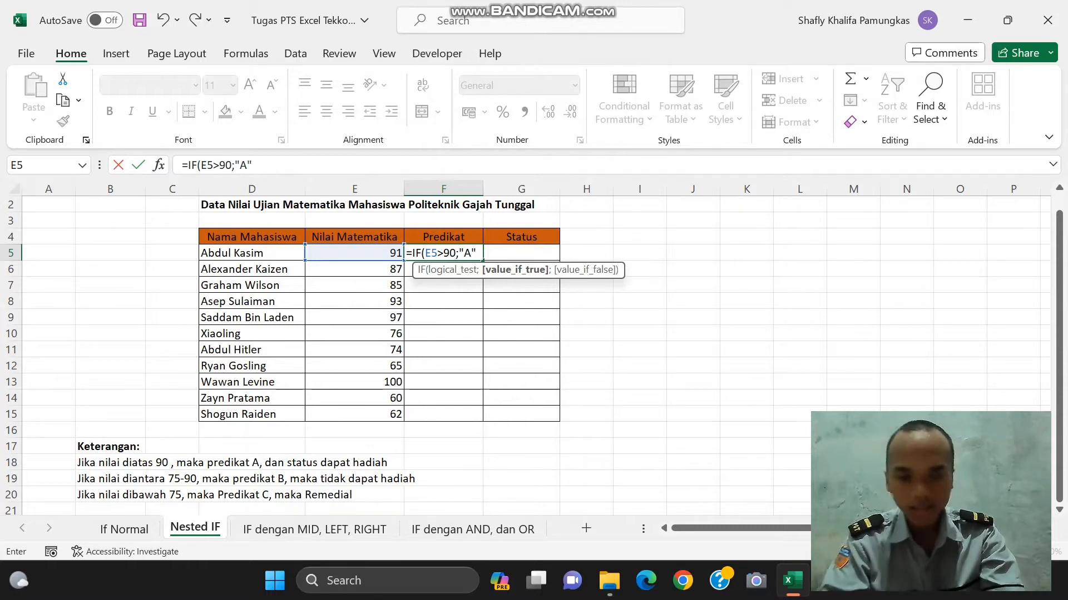
{"action": "type", "text": ";"}
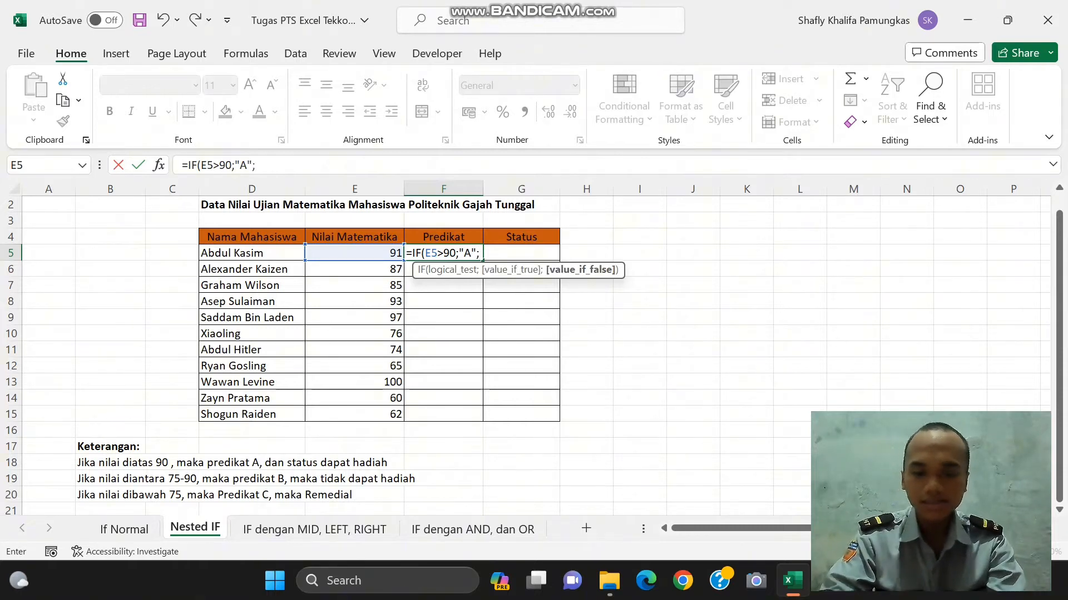
{"action": "type", "text": "IF("}
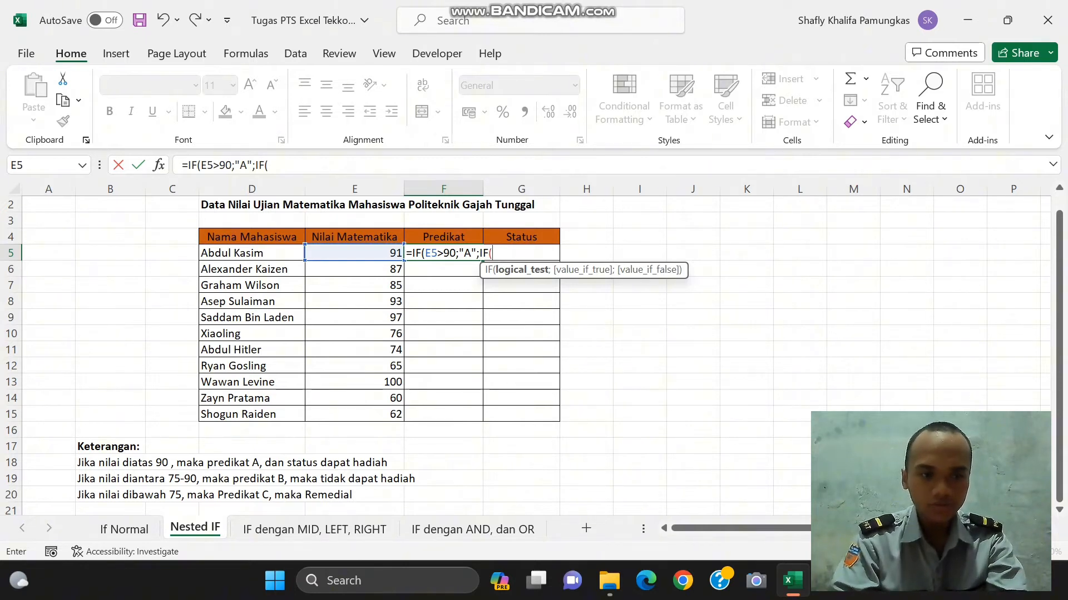
{"action": "key", "text": "Left"}
{"action": "type", "text": "<"}
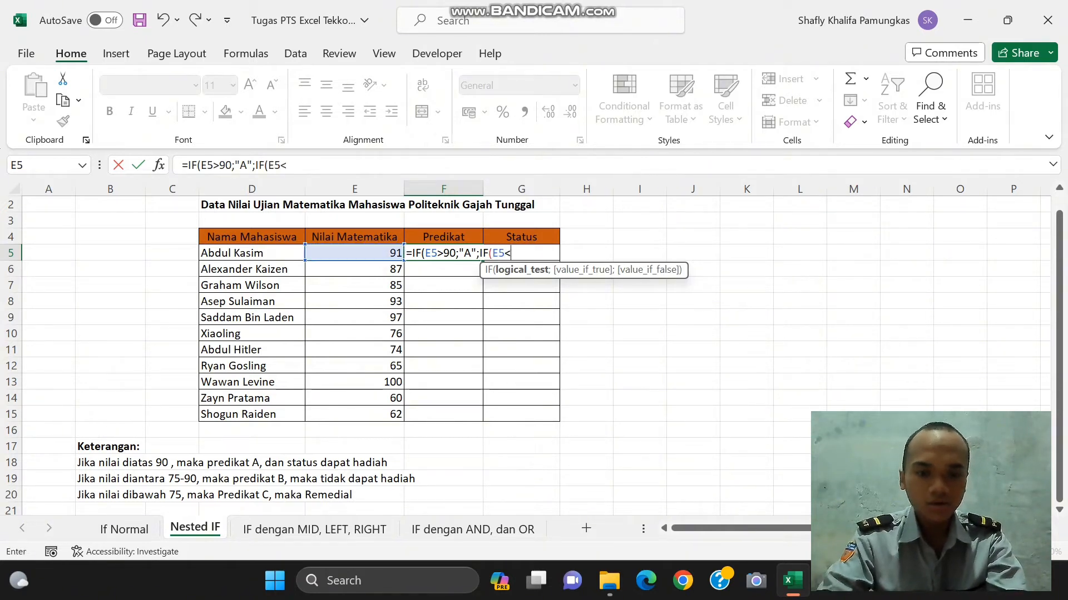
{"action": "type", "text": "75"}
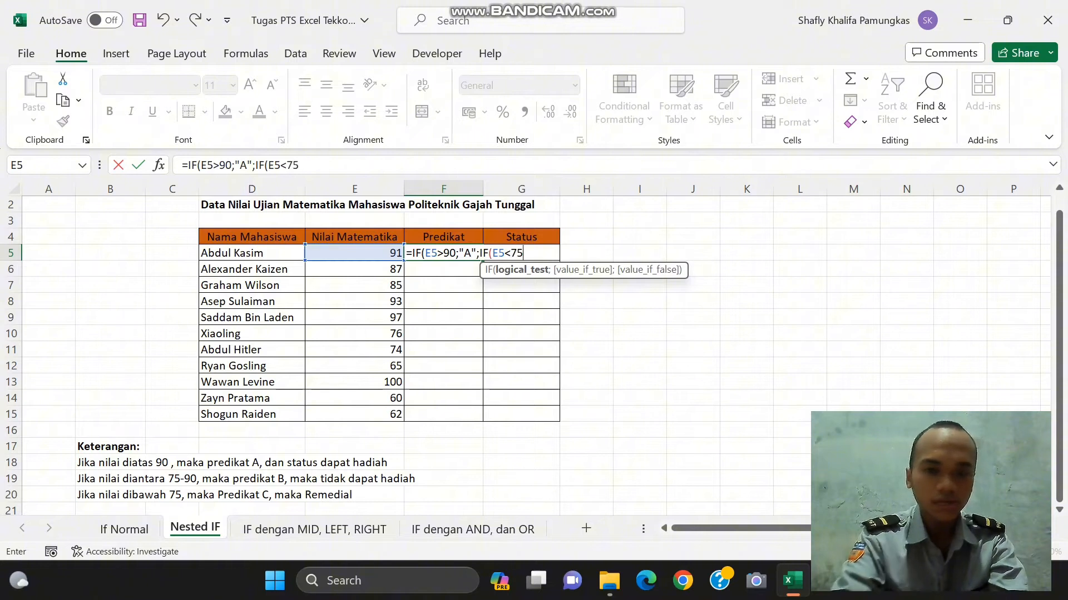
{"action": "type", "text": ";\""}
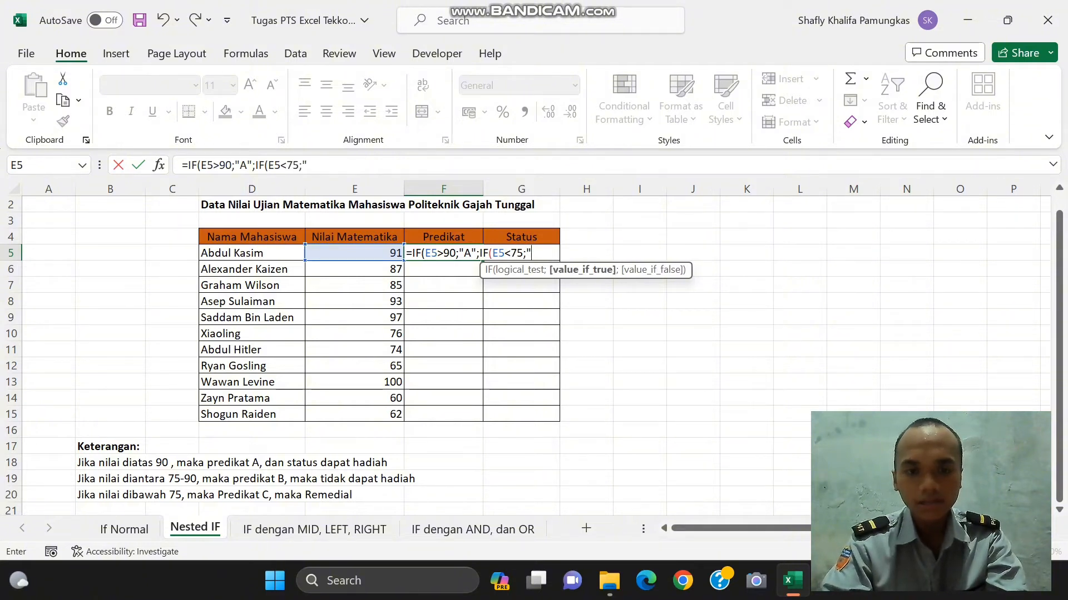
{"action": "type", "text": "C\""}
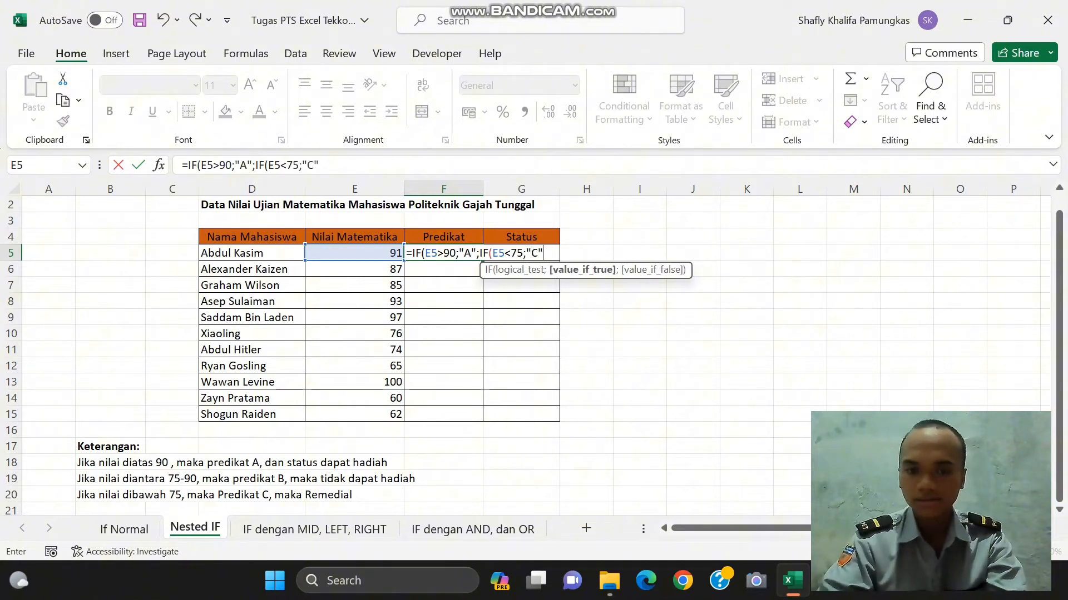
{"action": "type", "text": ";"}
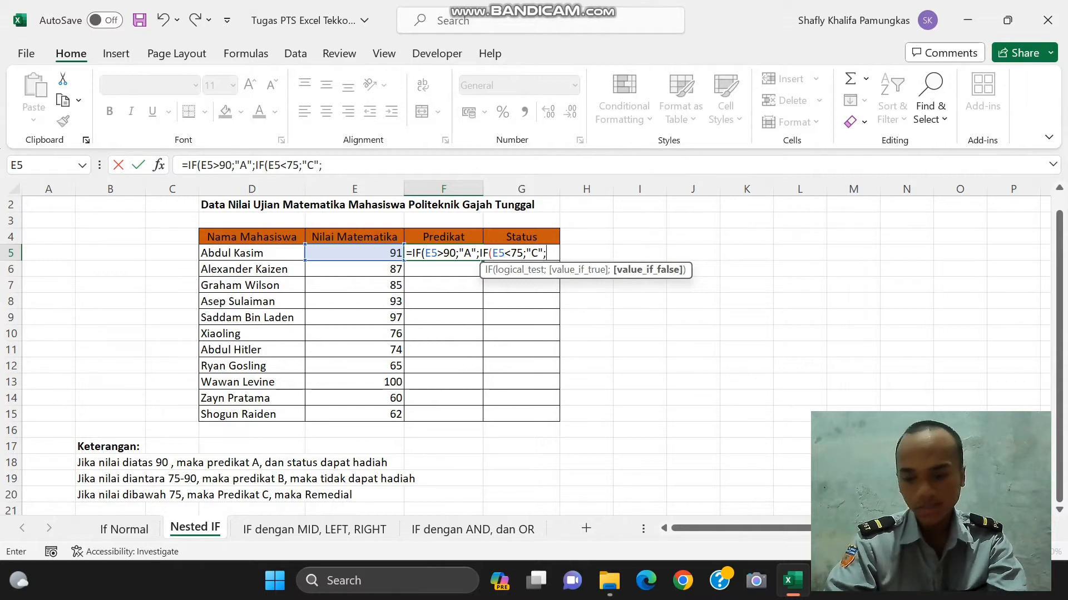
{"action": "type", "text": "\"B\""}
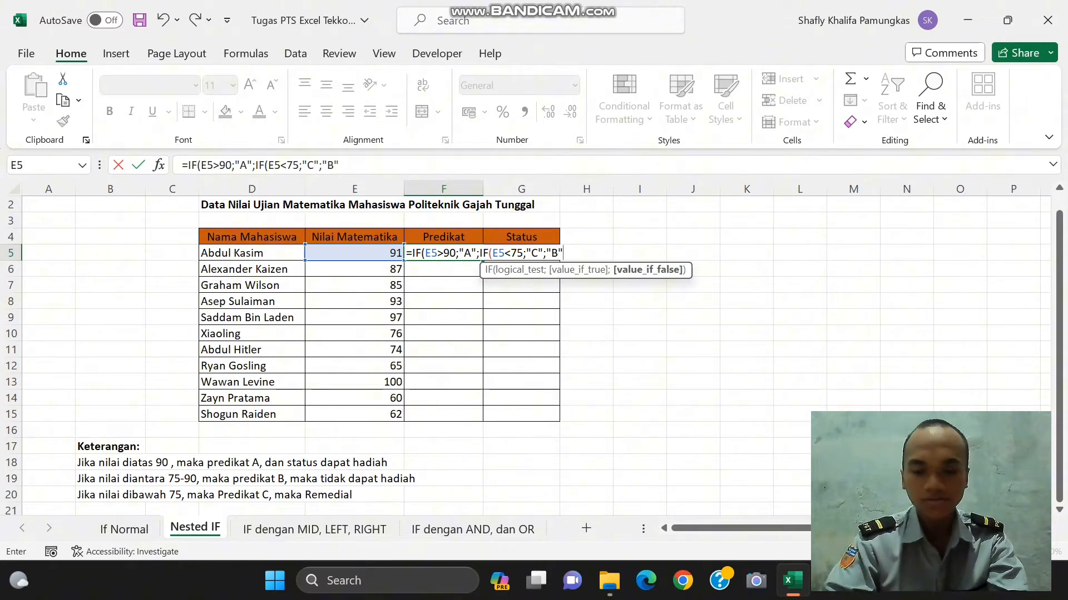
{"action": "type", "text": ")"}
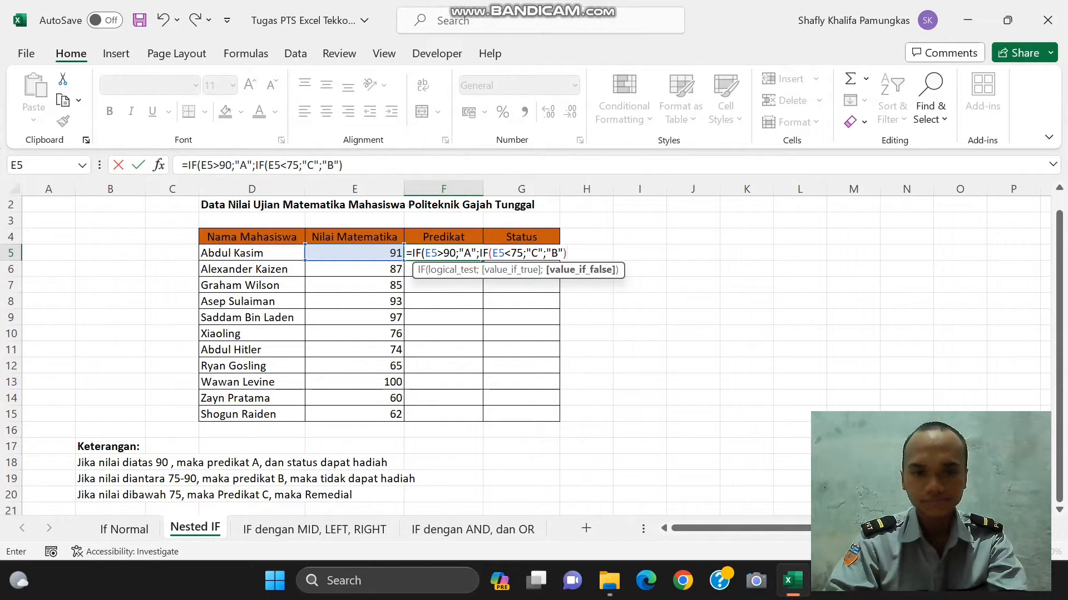
{"action": "type", "text": ")"}
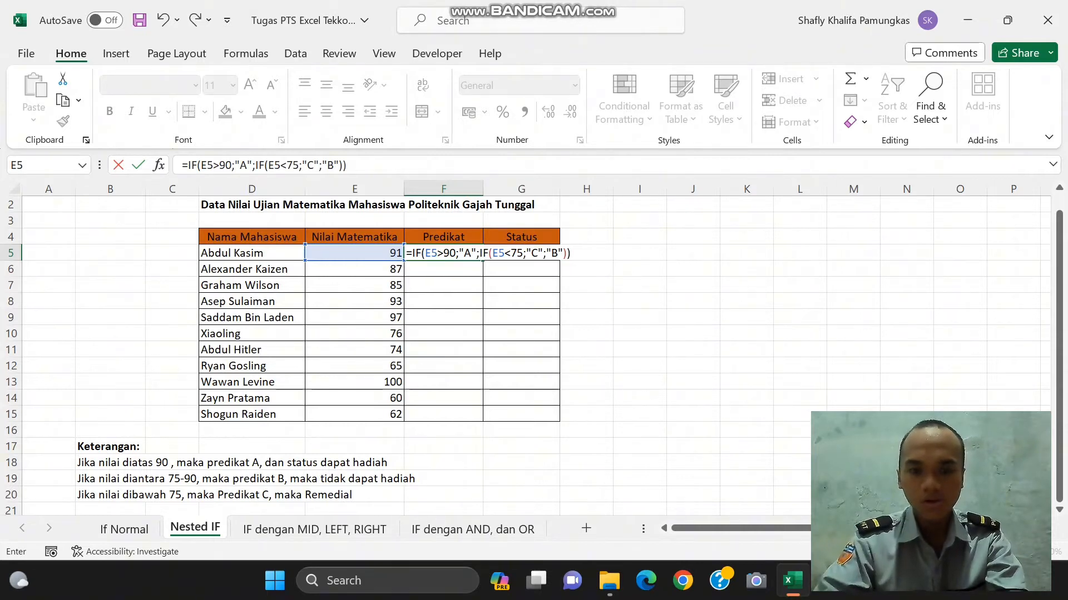
{"action": "key", "text": "Return"}
{"action": "left_click", "coordinate": [443, 253]}
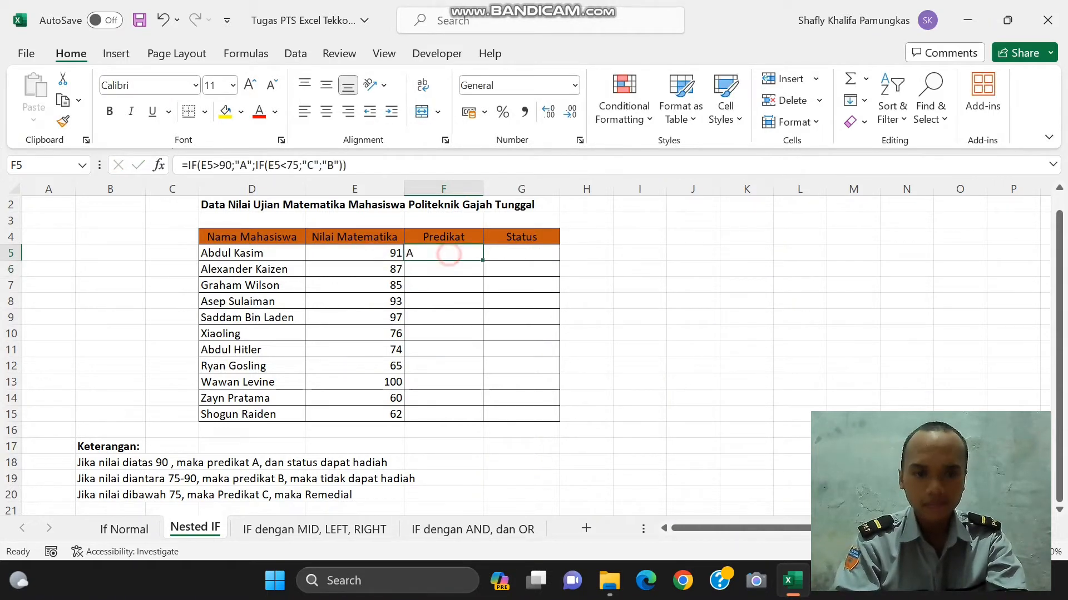
{"action": "left_click_drag", "start_coordinate": [482, 259], "coordinate": [481, 421]}
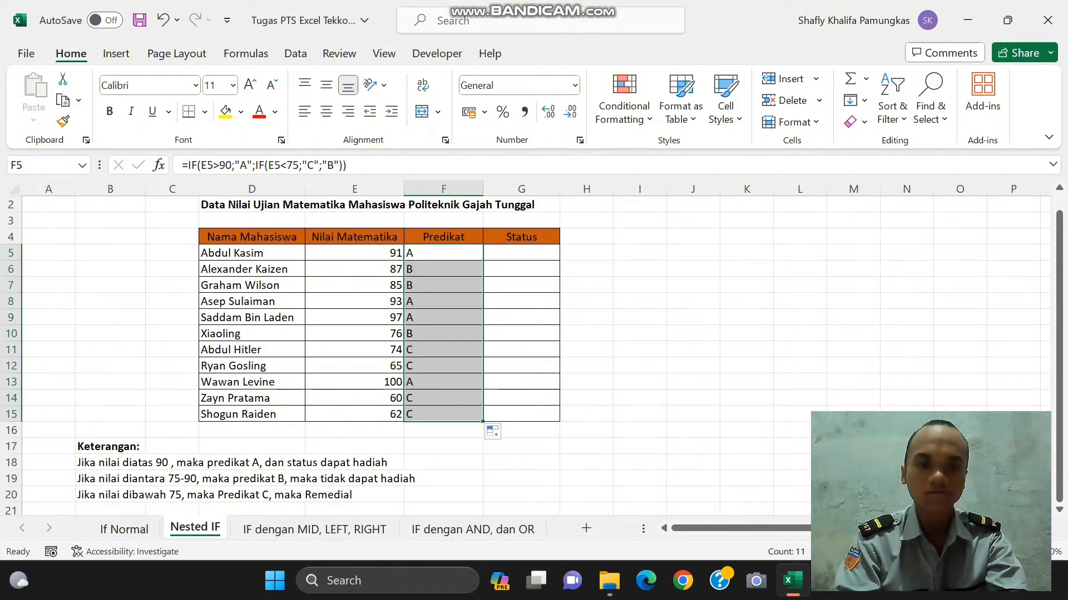
Enter =IF(F5="A";"Dapat Hadiah";IF(F5="C";"Remedial";"Tidak Dapat Hadiah")) in G5 of the Status column
{"action": "left_click", "coordinate": [518, 254]}
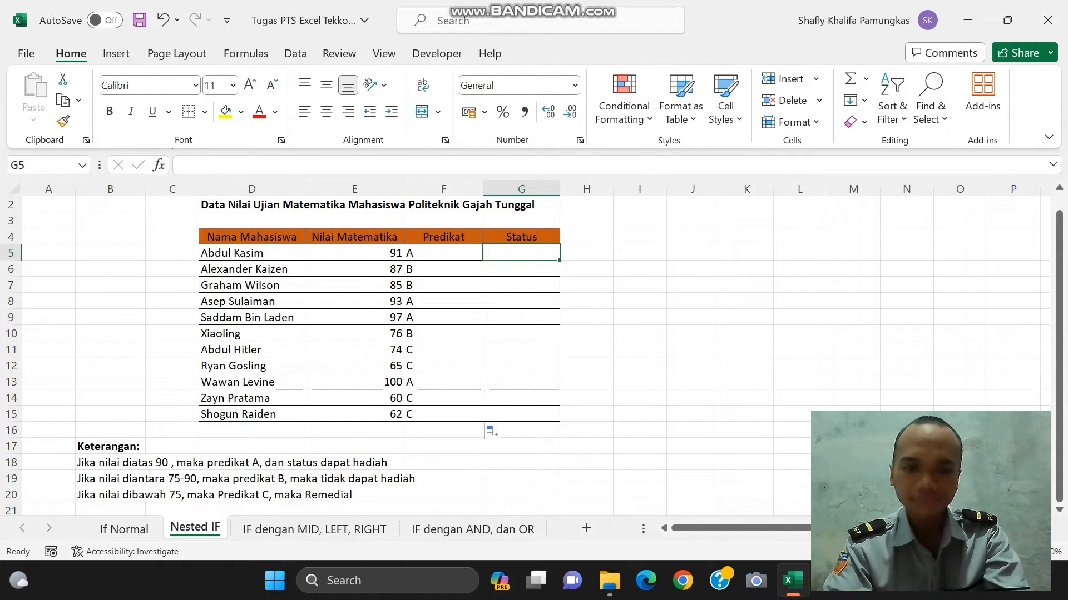
{"action": "type", "text": "=IF"}
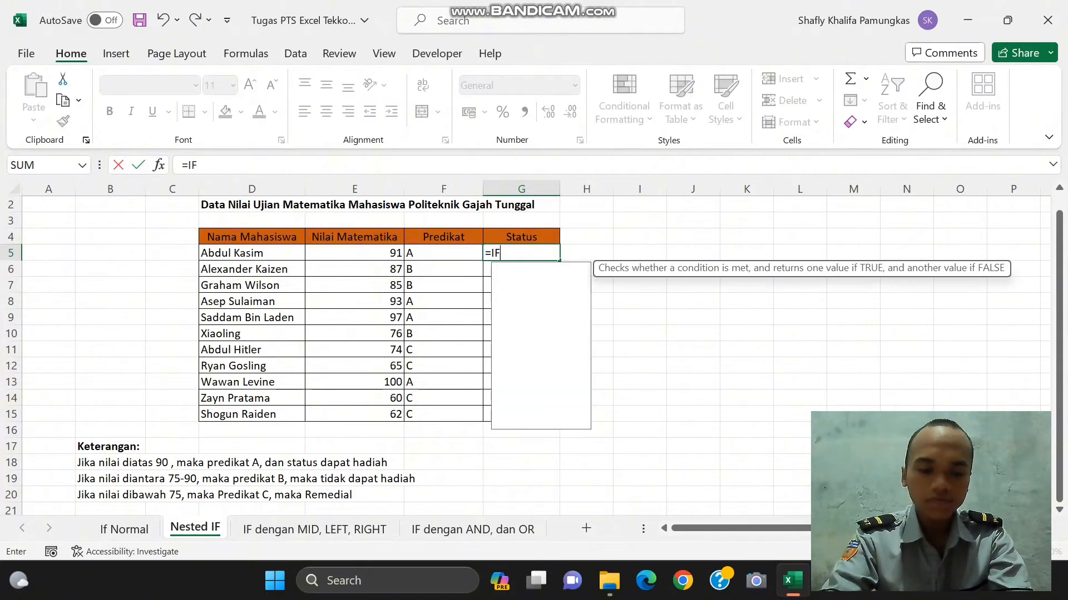
{"action": "type", "text": "("}
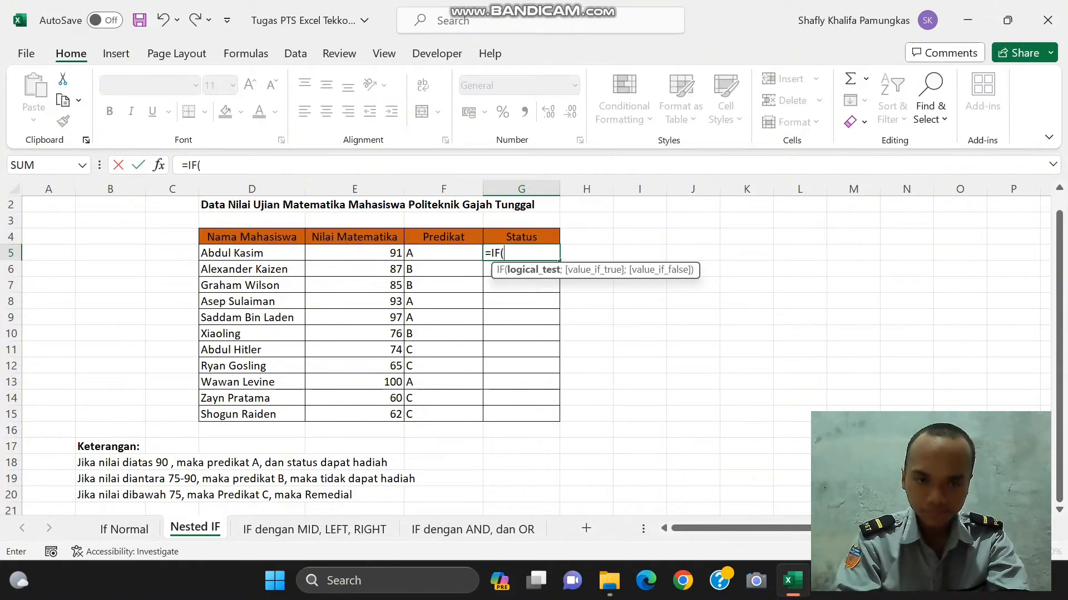
{"action": "left_click", "coordinate": [438, 252]}
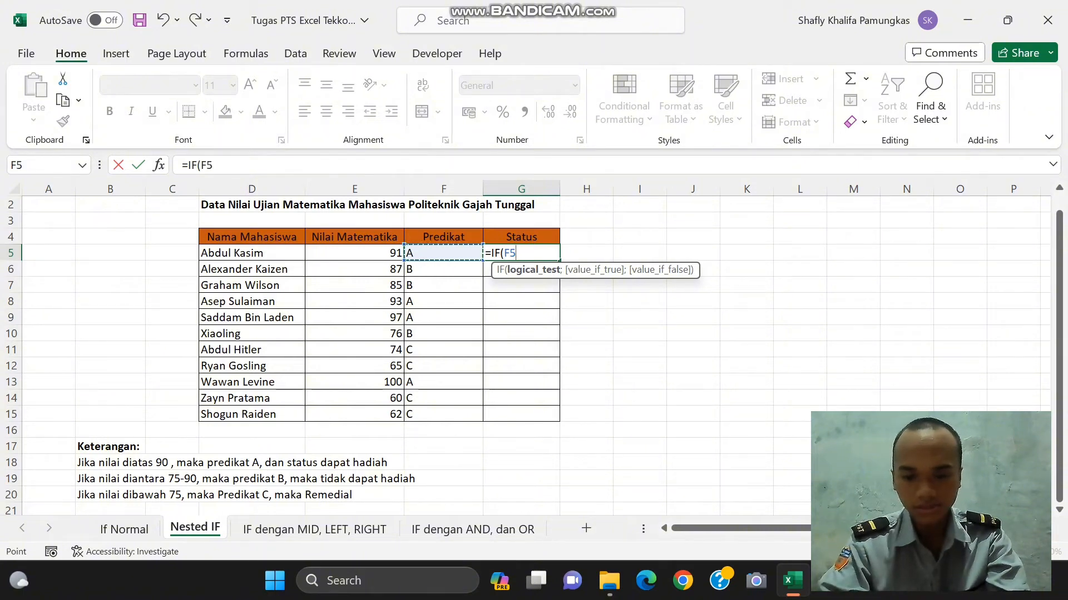
{"action": "type", "text": "="}
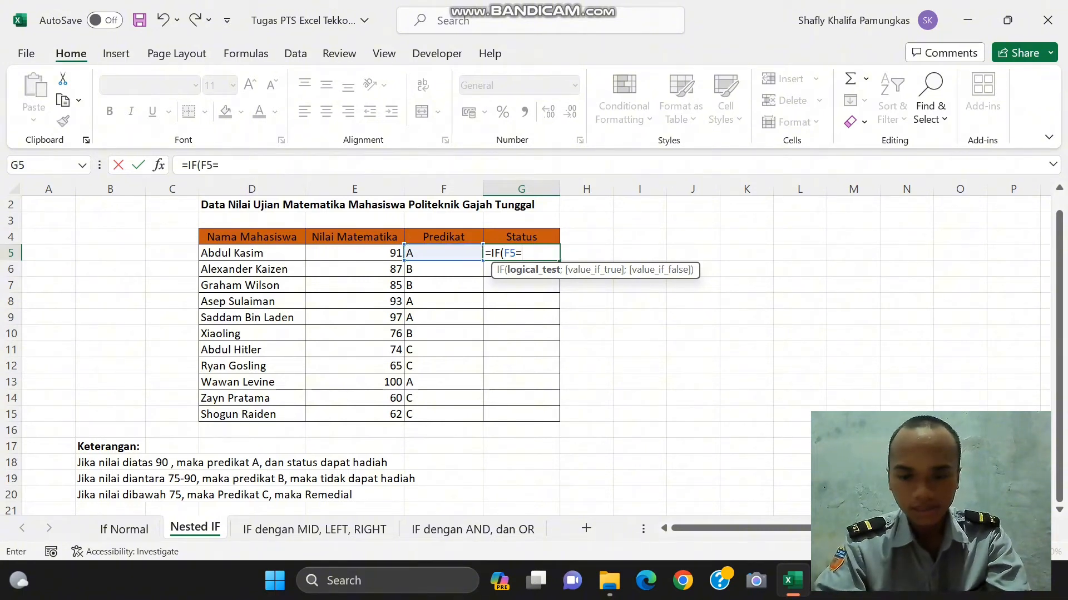
{"action": "type", "text": ":\"A"}
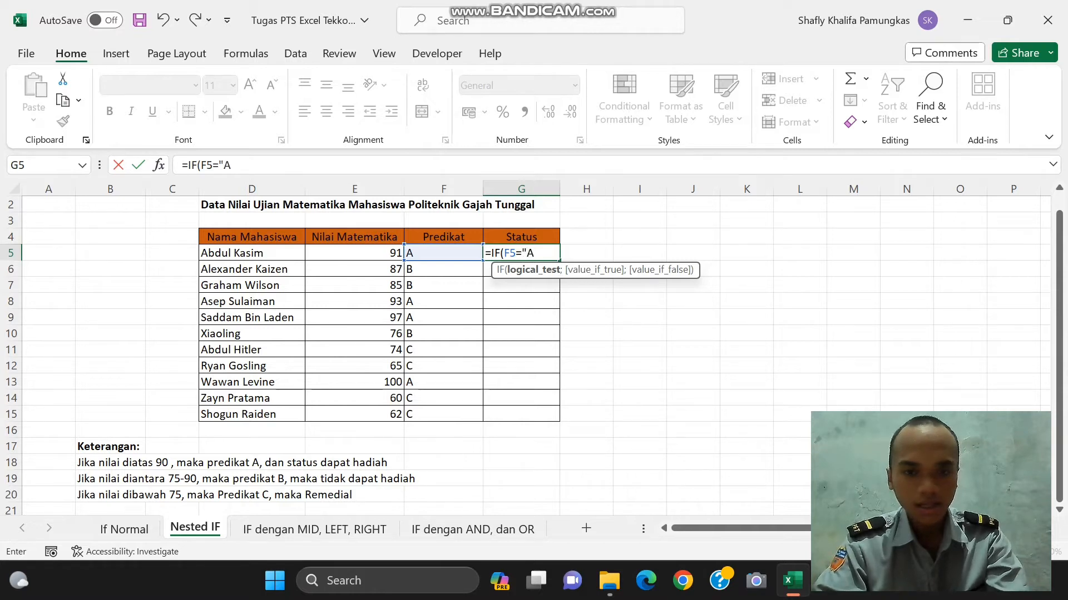
{"action": "type", "text": "\";"}
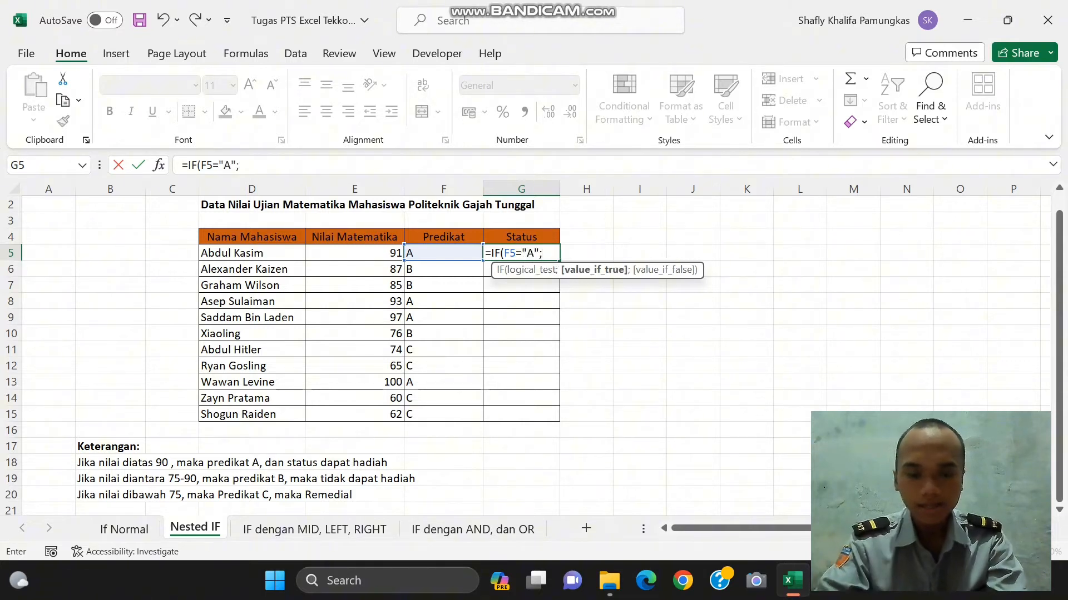
{"action": "type", "text": "\"D"}
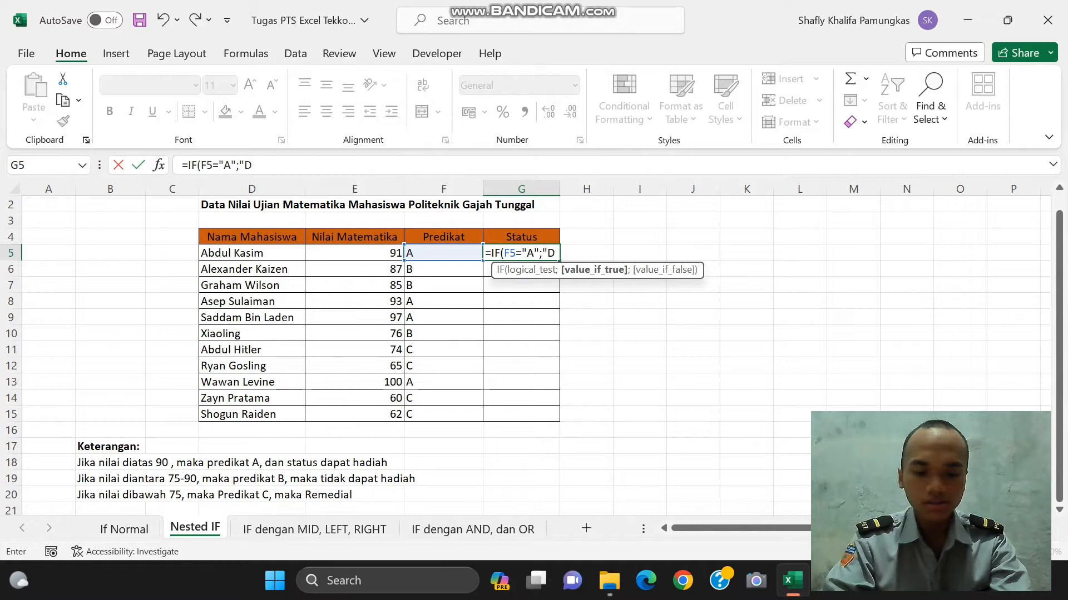
{"action": "type", "text": "apat Ha"}
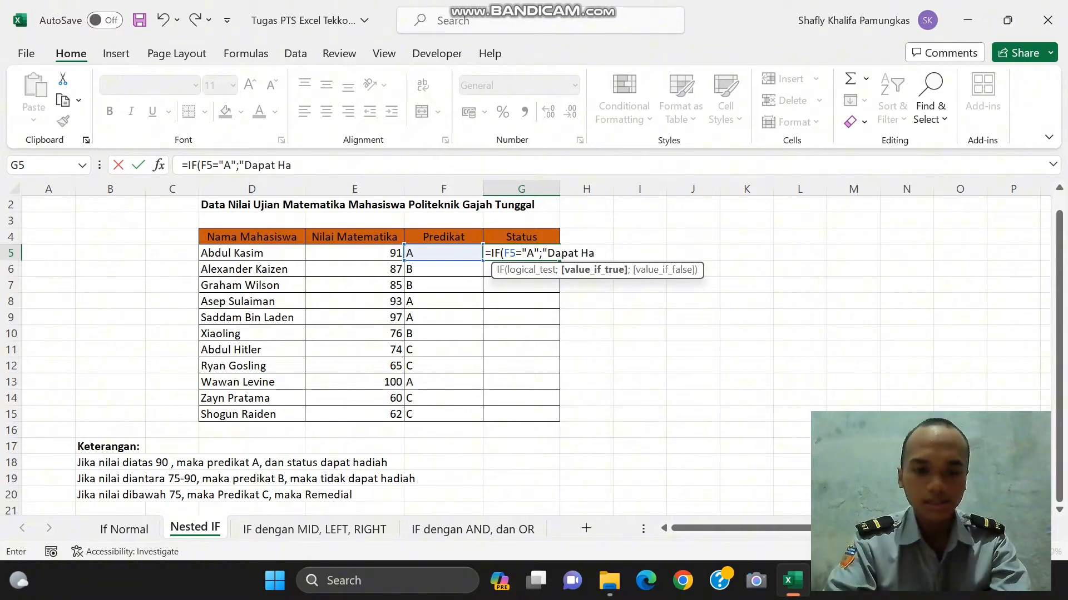
{"action": "type", "text": "diah\""}
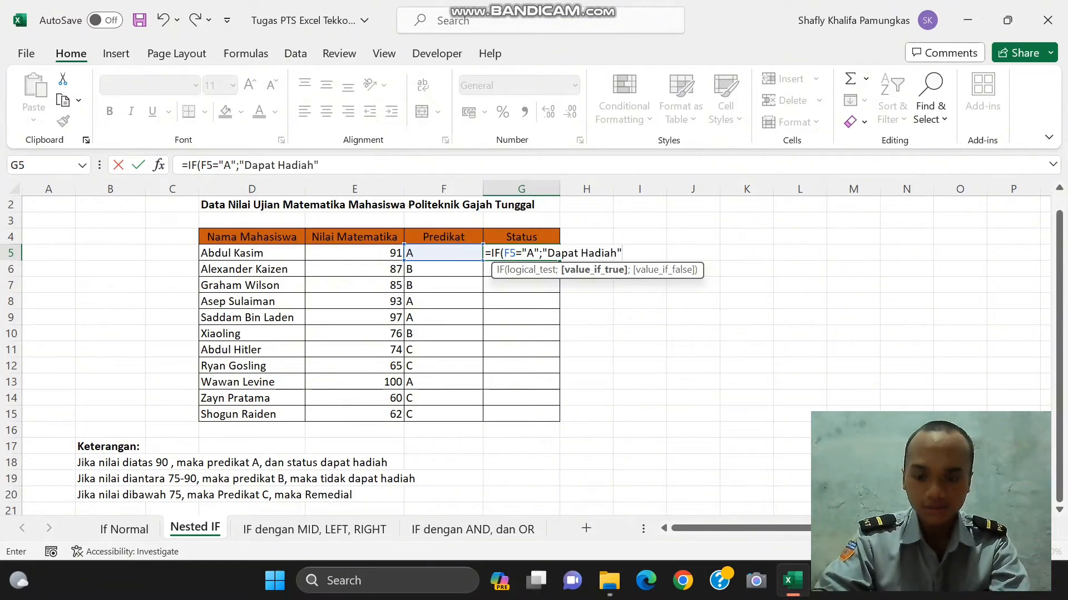
{"action": "type", "text": ";IF("}
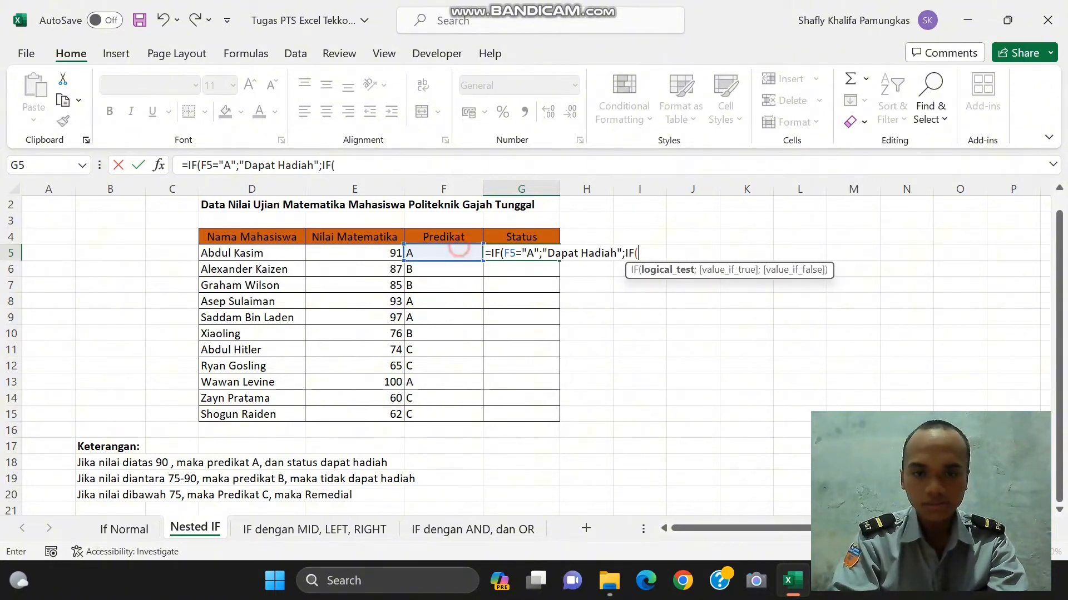
{"action": "left_click", "coordinate": [459, 252]}
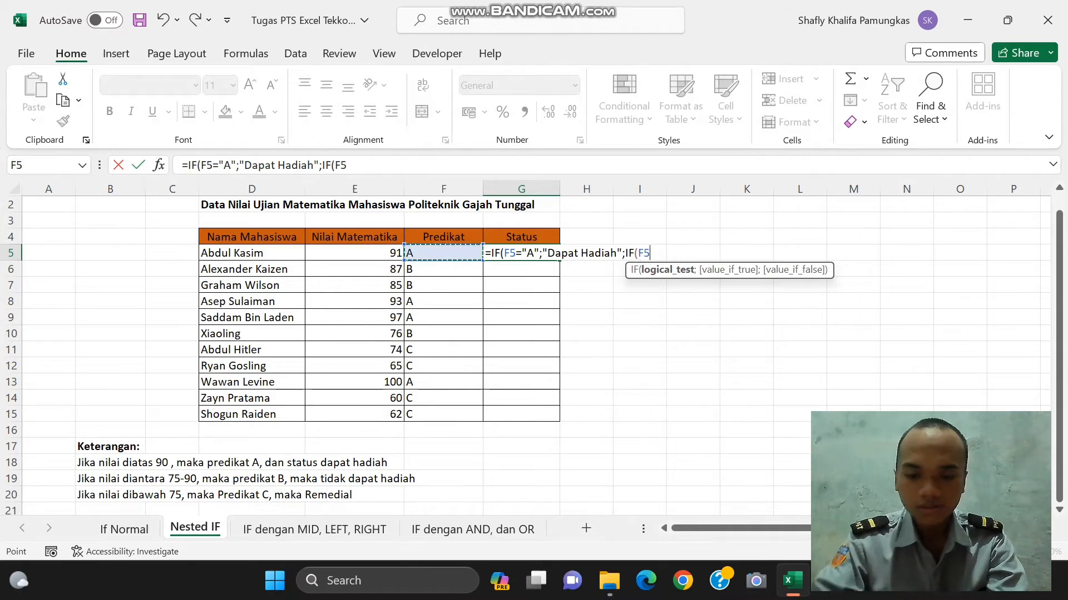
{"action": "type", "text": "="}
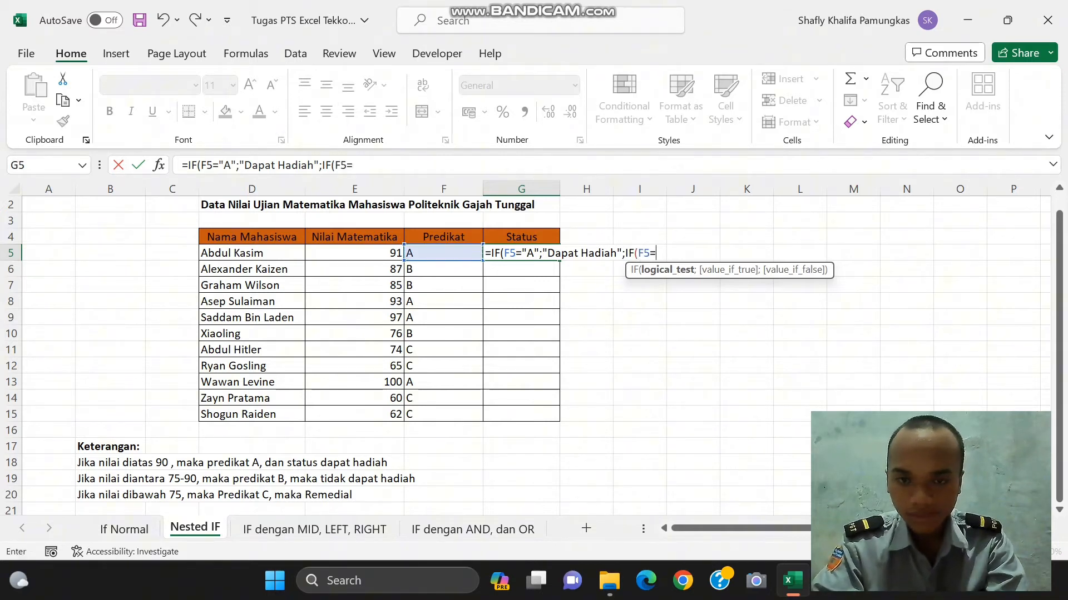
{"action": "type", "text": "\""}
{"action": "type", "text": "C"}
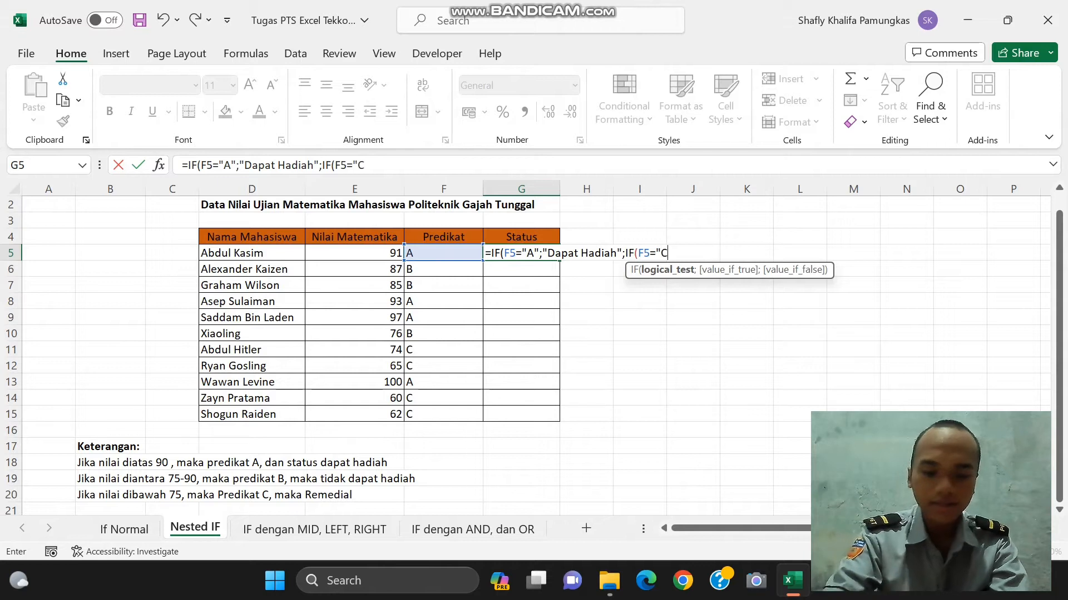
{"action": "type", "text": "\";"}
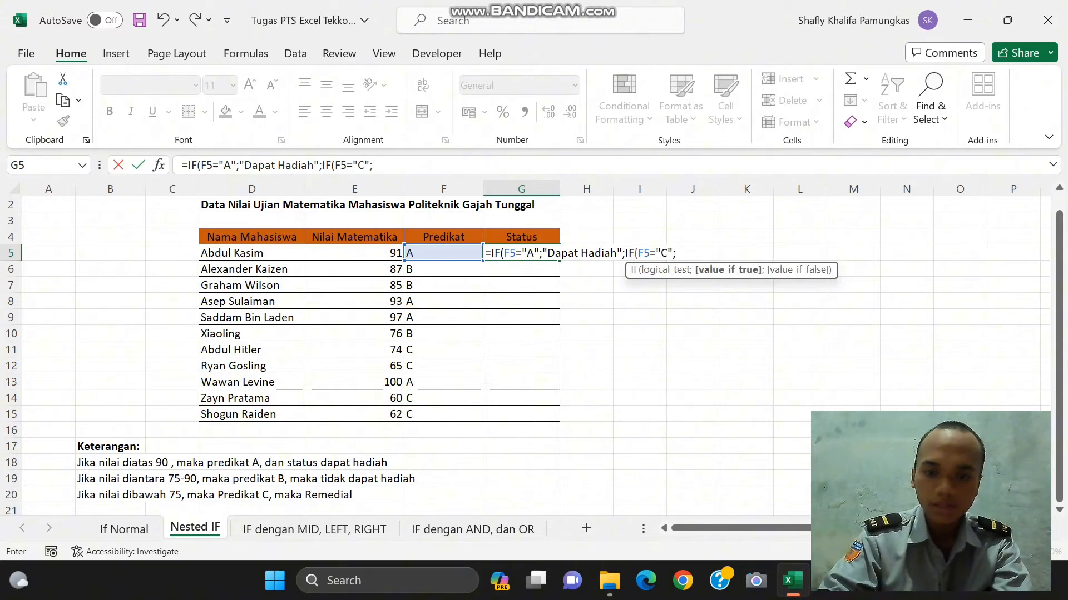
{"action": "type", "text": "\"r"}
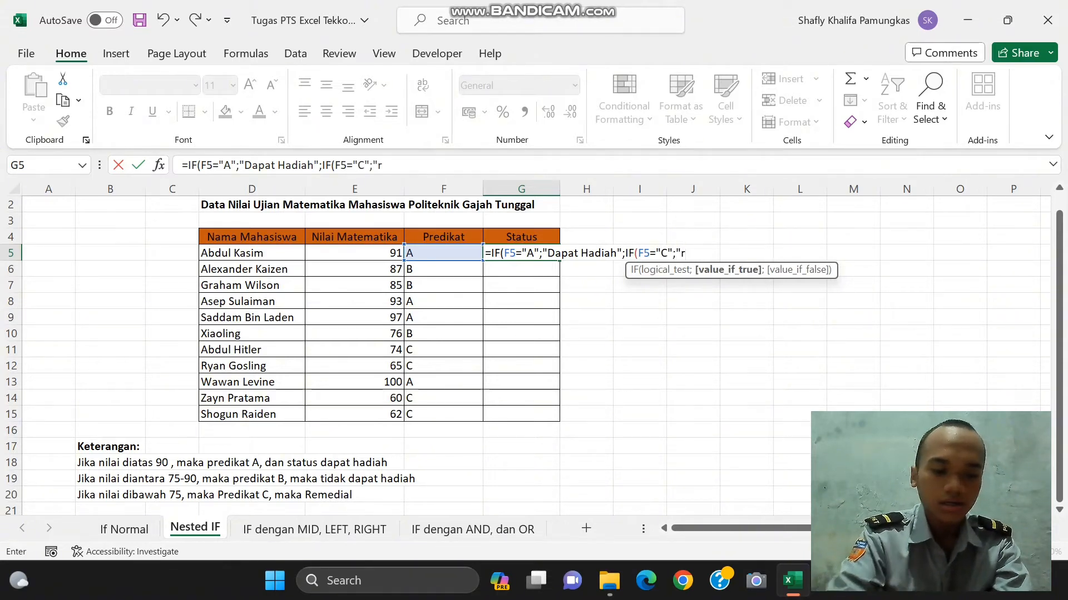
{"action": "key", "text": "BackSpace"}
{"action": "type", "text": "Remedia"}
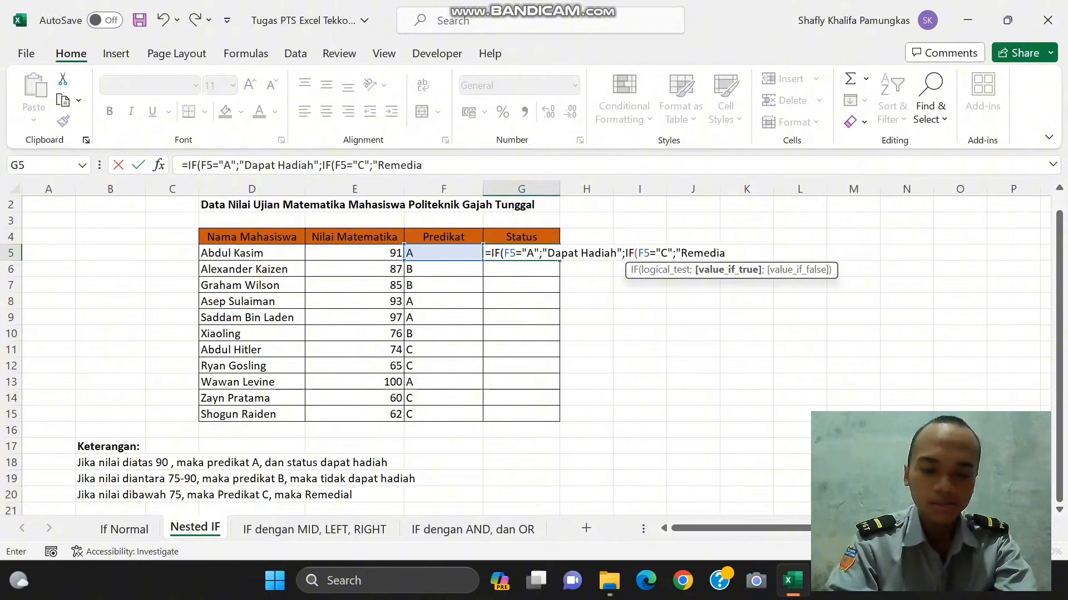
{"action": "type", "text": "l\";"}
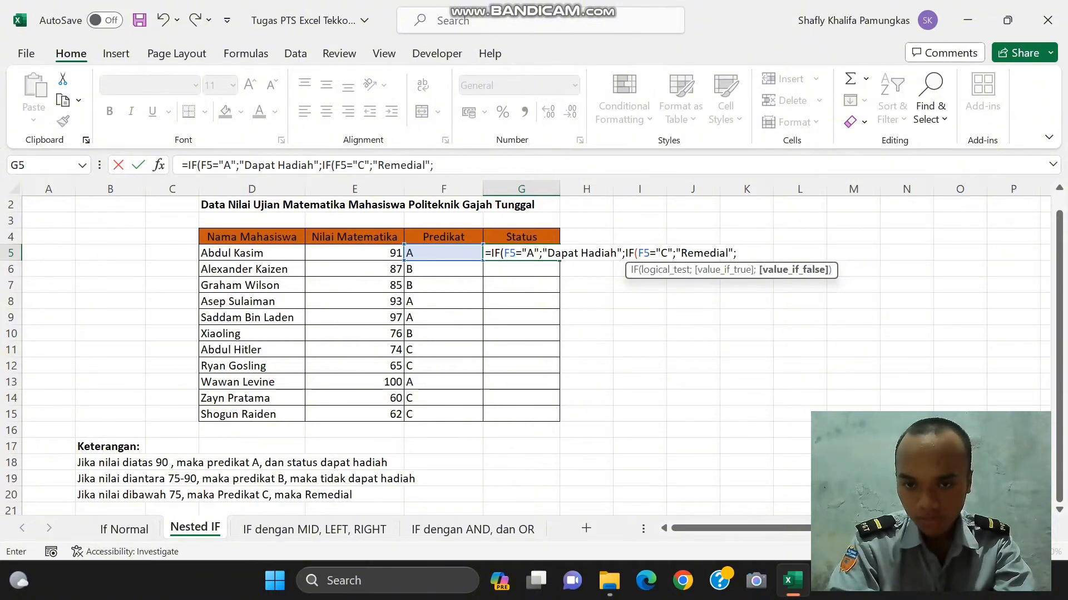
{"action": "type", "text": "\""}
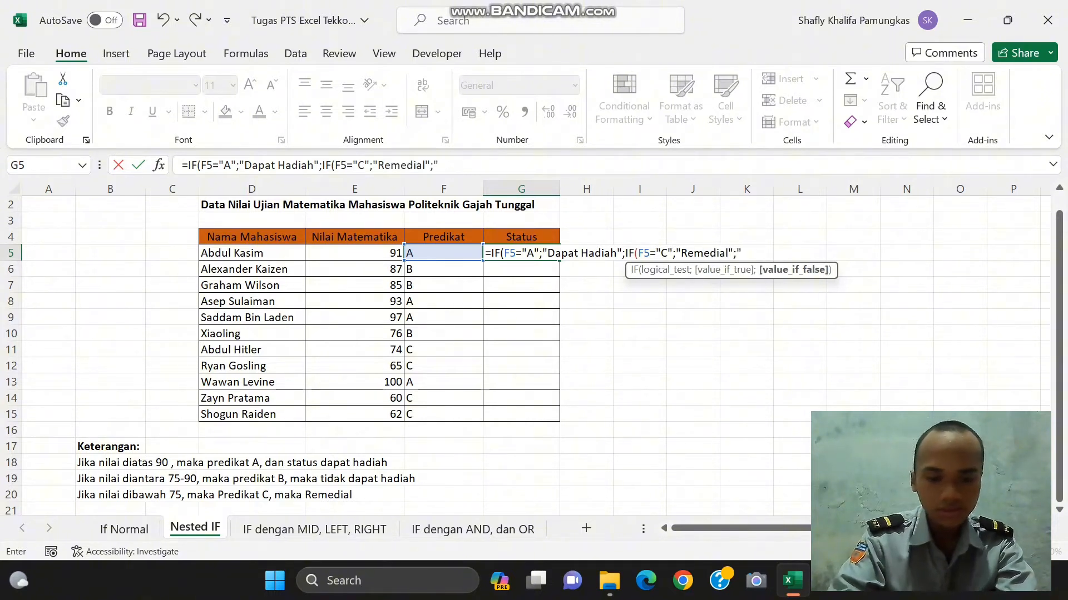
{"action": "type", "text": "Tida"}
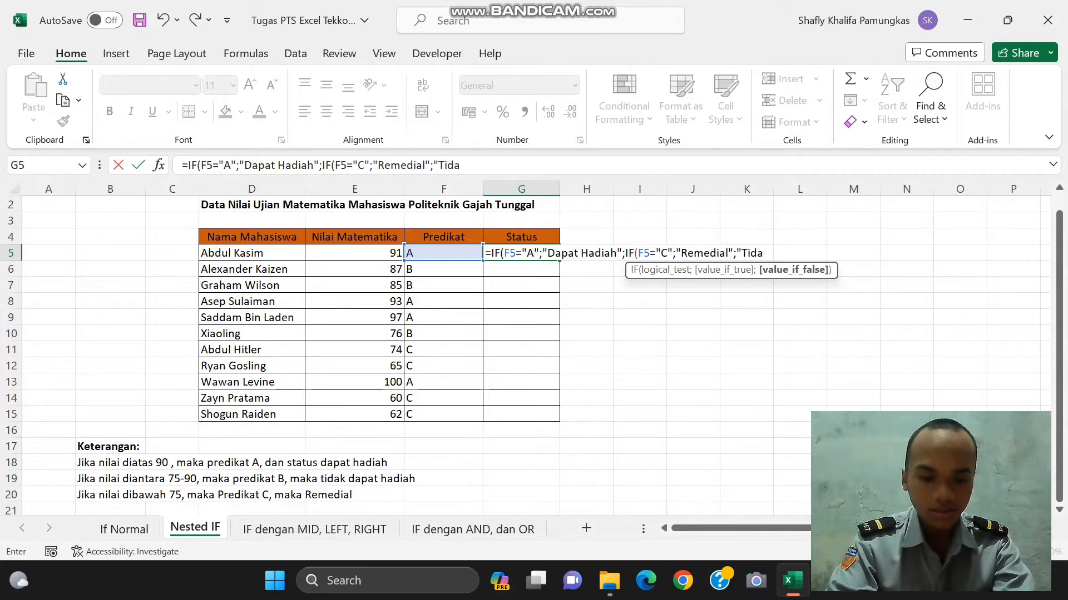
{"action": "type", "text": "k Dapat Hadoa"}
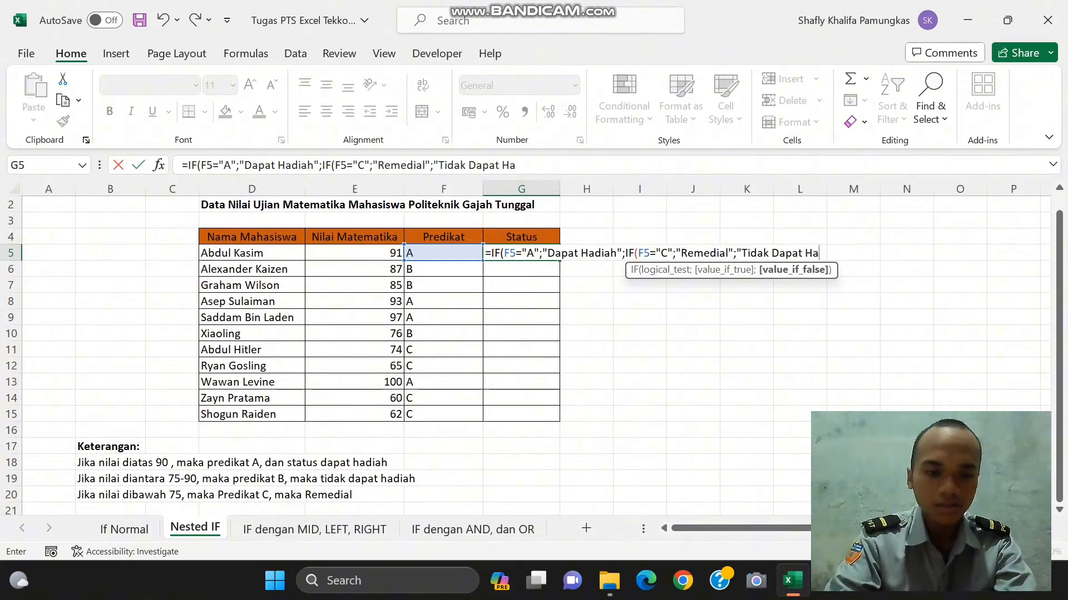
{"action": "key", "text": "BackSpace"}
{"action": "key", "text": "BackSpace"}
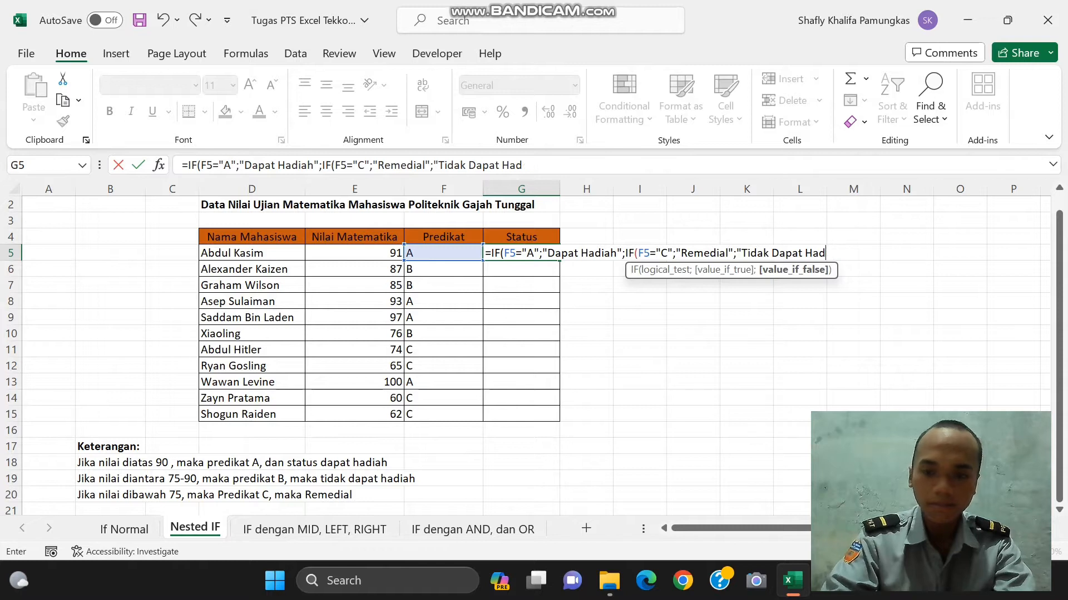
{"action": "type", "text": "iah"}
{"action": "key", "text": "BackSpace"}
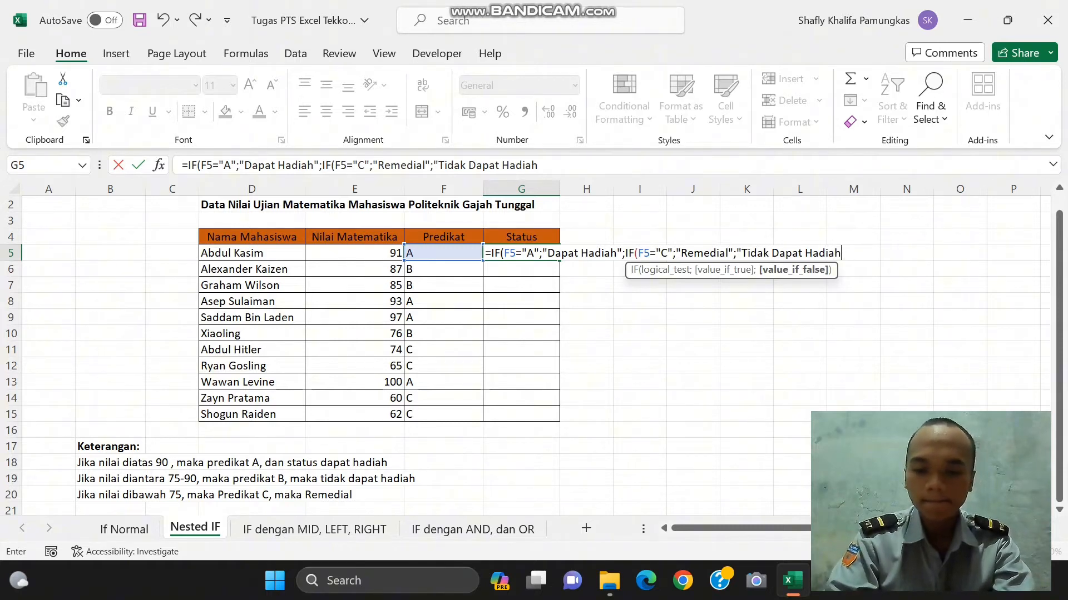
{"action": "type", "text": "\"))"}
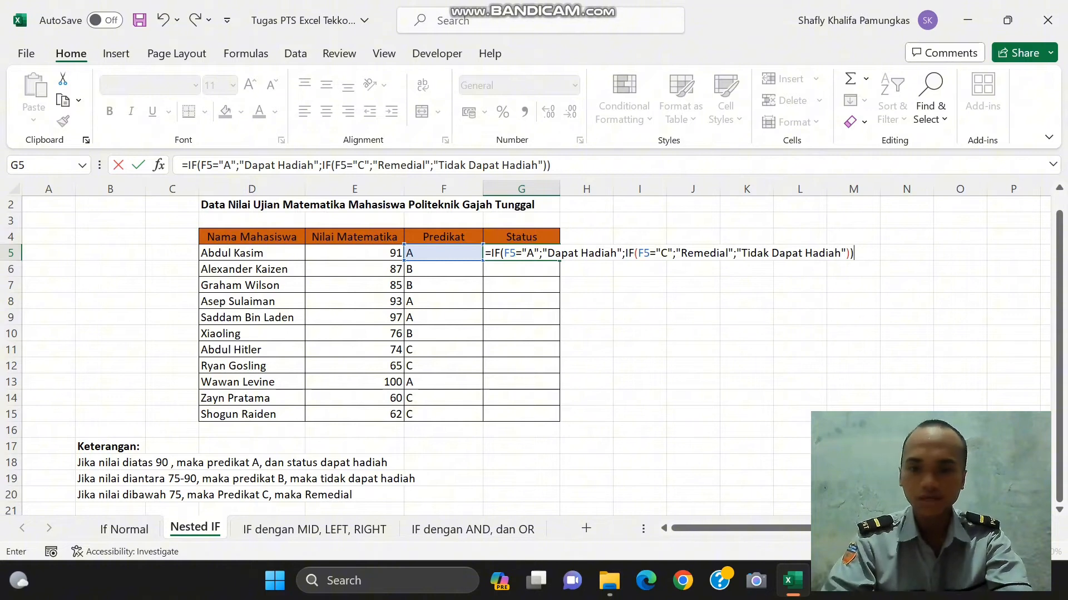
{"action": "key", "text": "Return"}
Fill the Status formula from G5 down to G15 and widen column G to fit the longest status text
{"action": "left_click", "coordinate": [553, 253]}
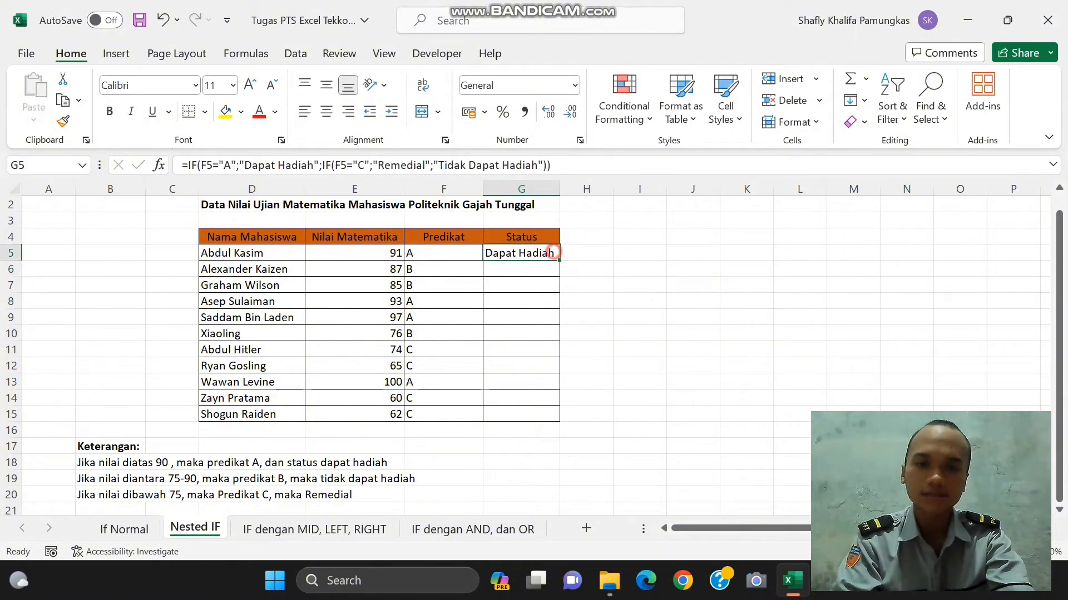
{"action": "left_click_drag", "start_coordinate": [560, 260], "coordinate": [556, 414]}
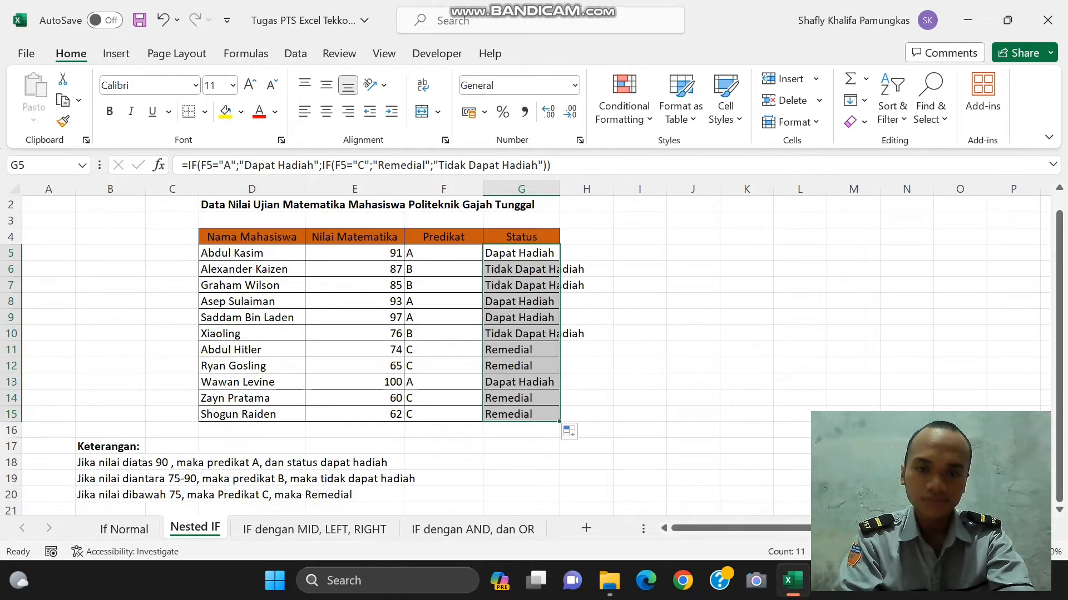
{"action": "left_click_drag", "start_coordinate": [560, 189], "coordinate": [591, 189]}
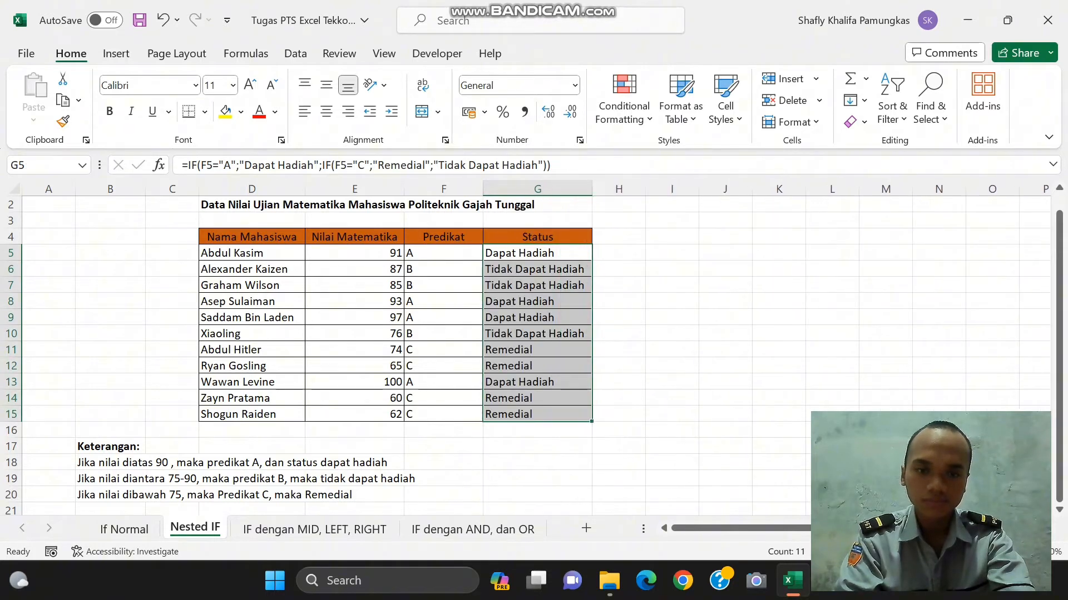
{"action": "left_click", "coordinate": [626, 334]}
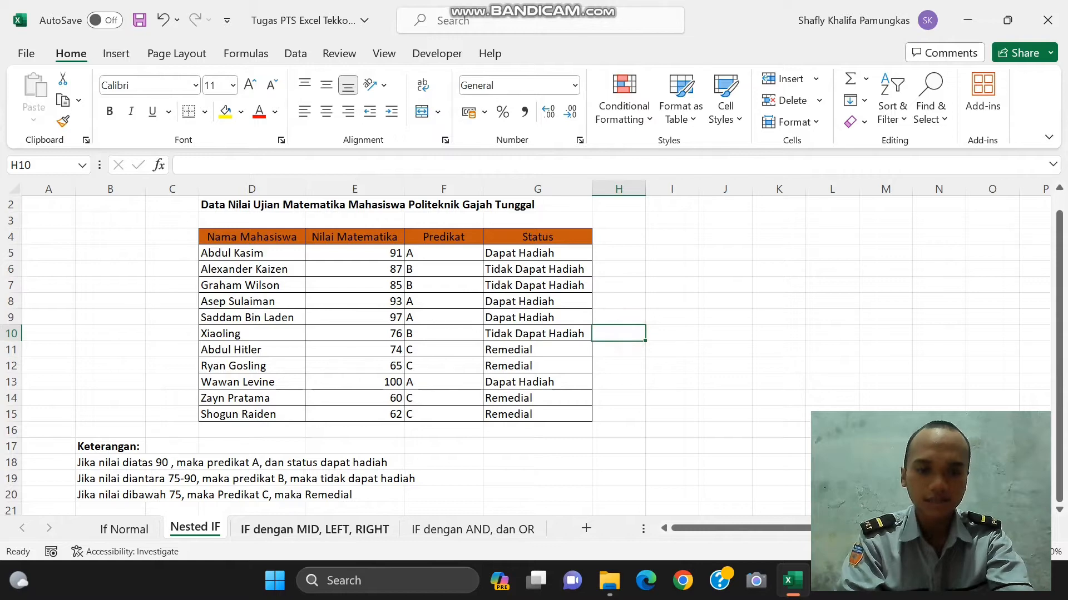
On the IF dengan MID, LEFT, RIGHT sheet, start the Jurusan formula in D4 with =IF(LEFT(C4;2)="TE";"Teknik Elektronika"; as its first condition
{"action": "left_click", "coordinate": [314, 529]}
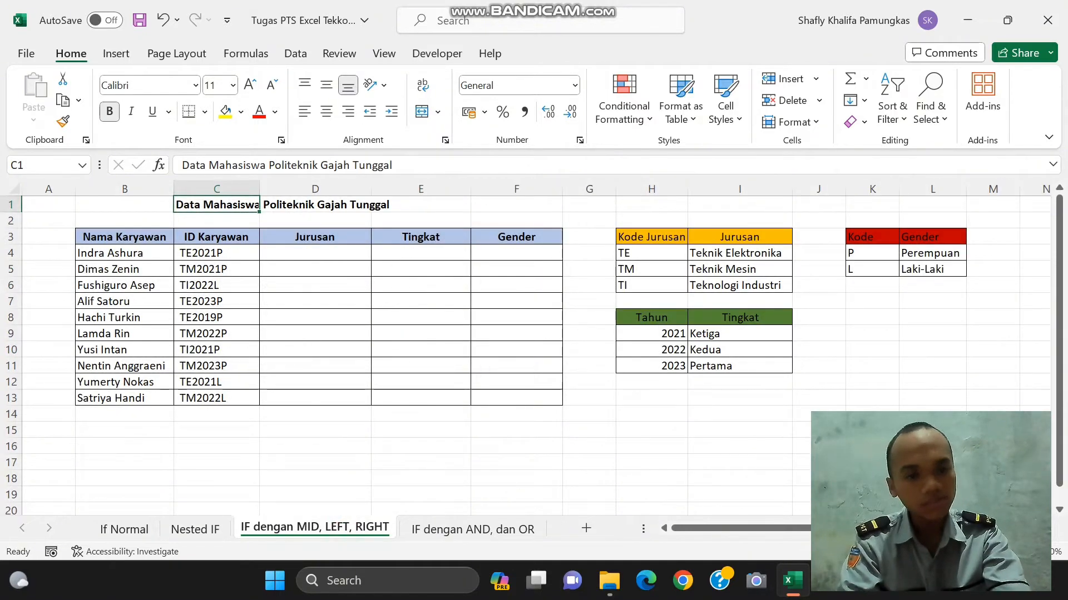
{"action": "left_click", "coordinate": [300, 251]}
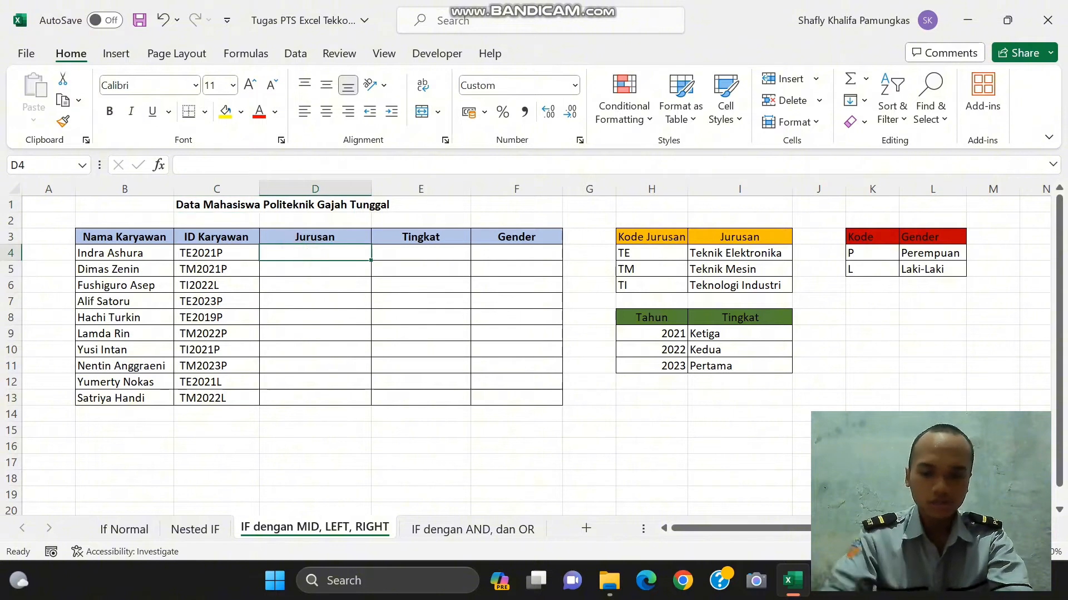
{"action": "type", "text": "="}
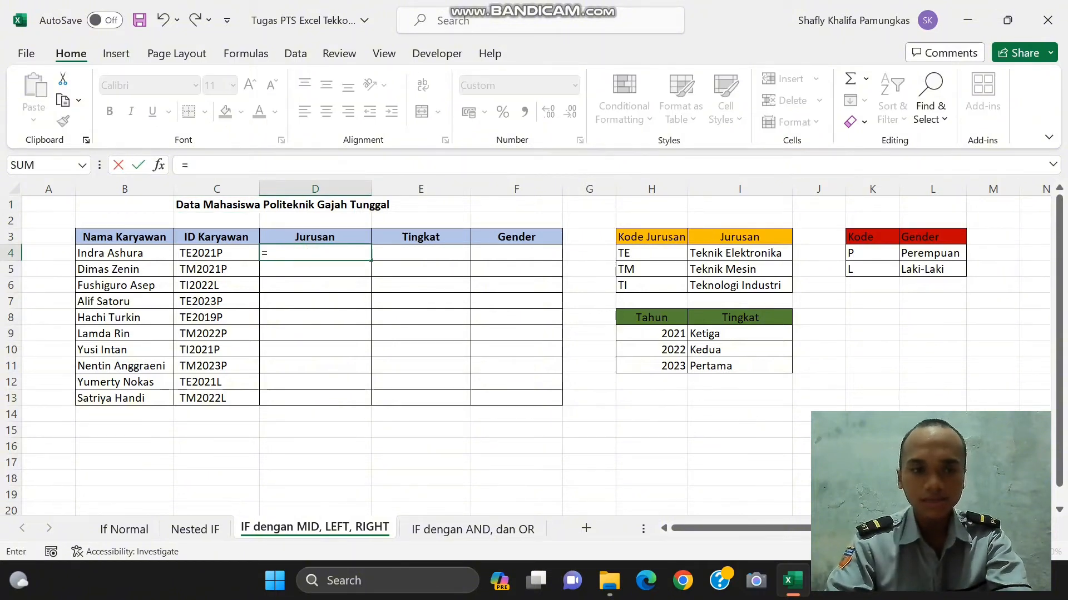
{"action": "type", "text": "IF(LE"}
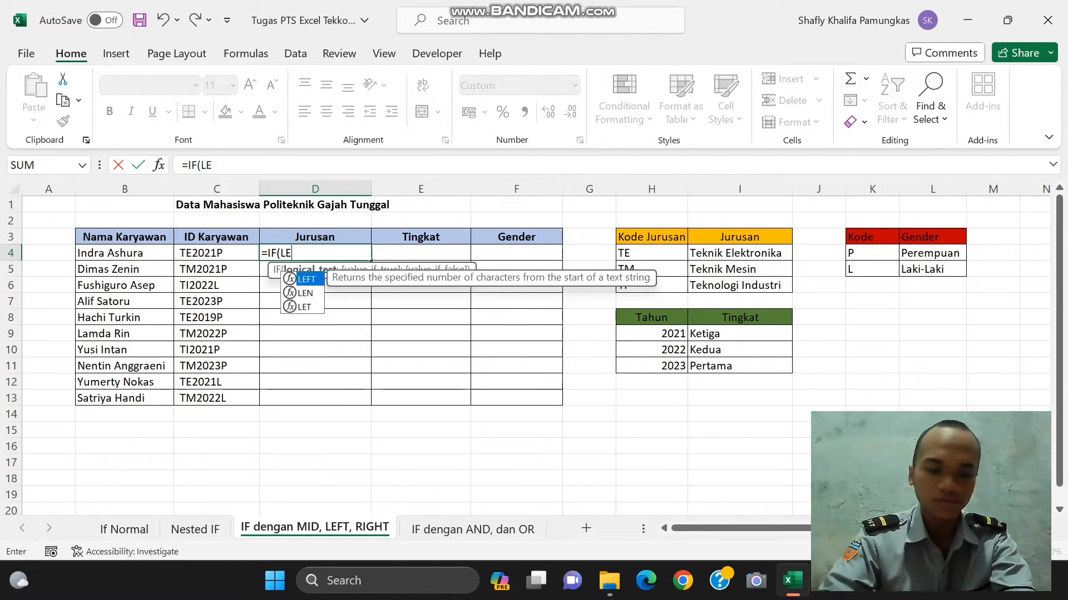
{"action": "type", "text": "FT("}
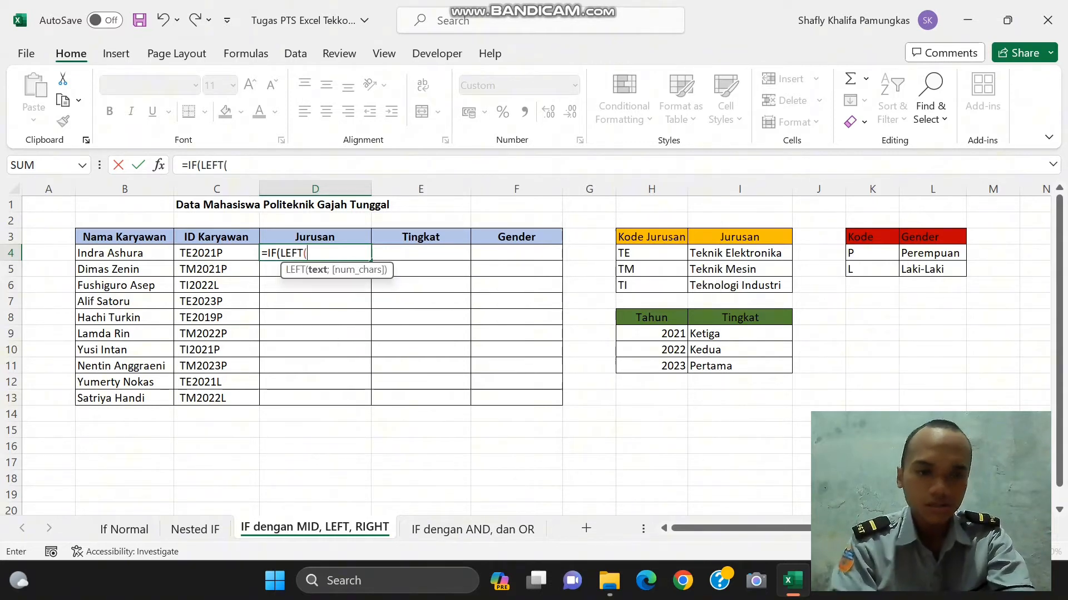
{"action": "left_click", "coordinate": [214, 253]}
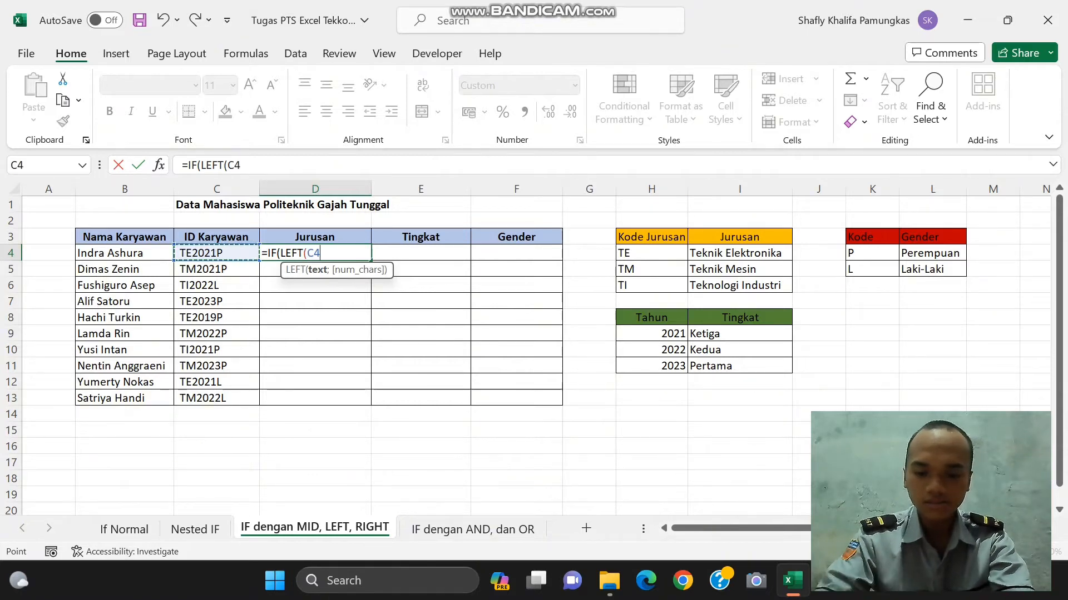
{"action": "type", "text": ";2"}
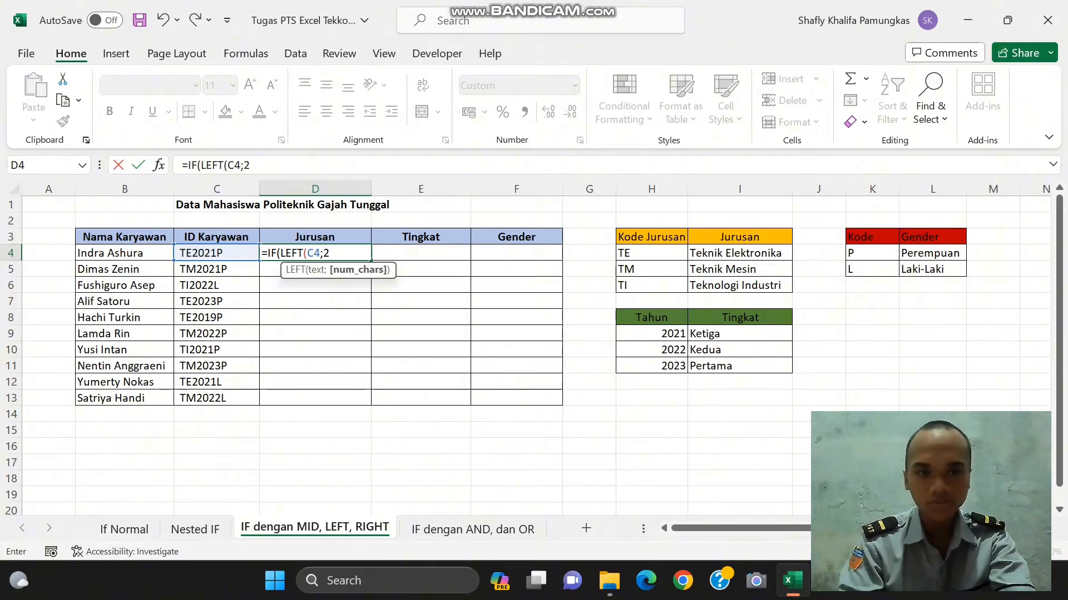
{"action": "type", "text": ")"}
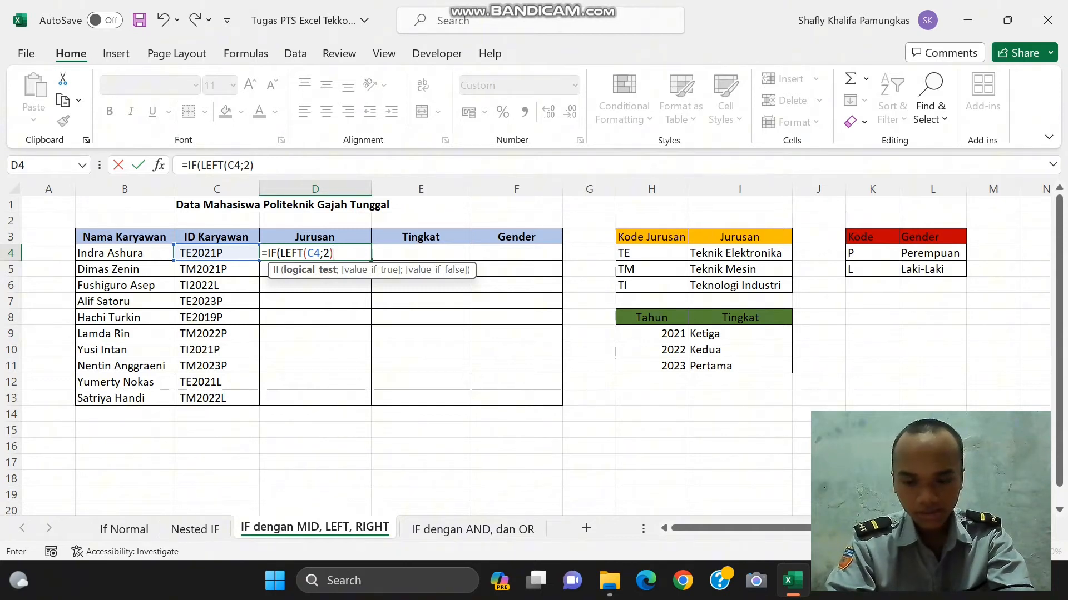
{"action": "type", "text": "=\"TE"}
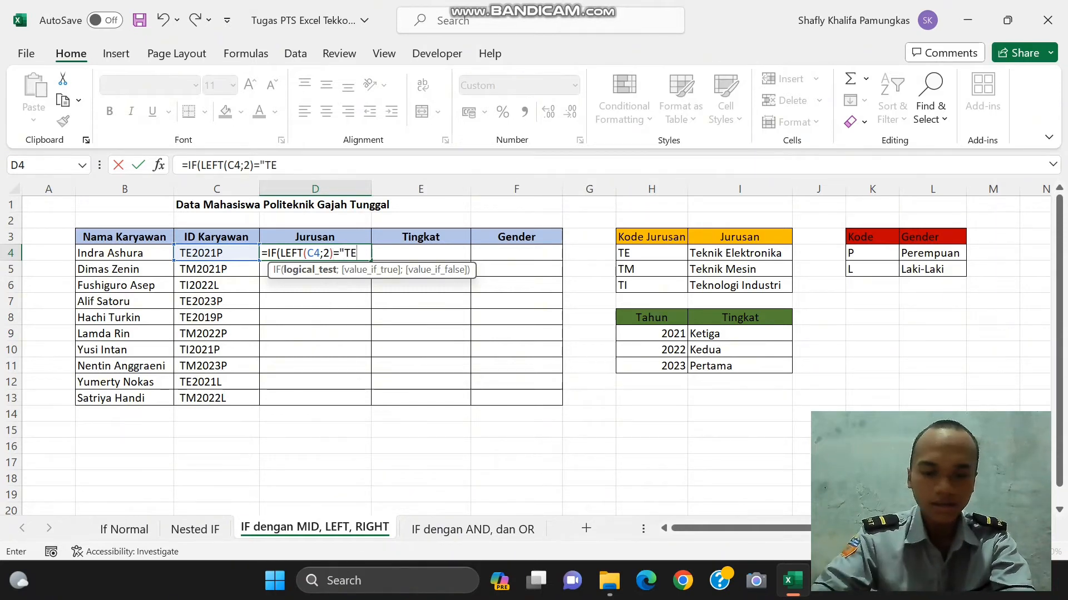
{"action": "type", "text": "\";"}
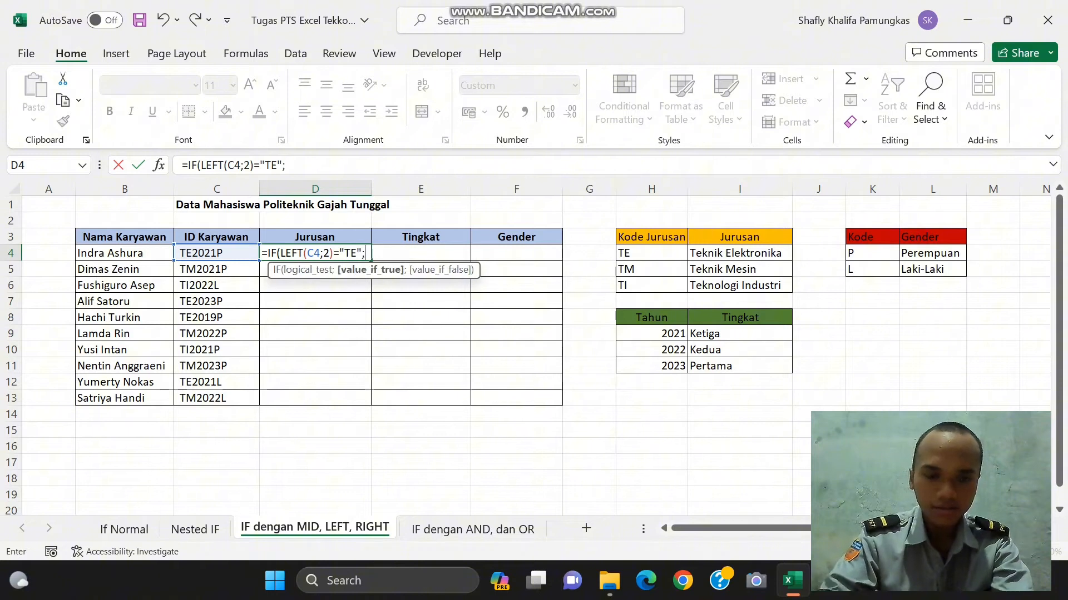
{"action": "type", "text": "\"Tekn"}
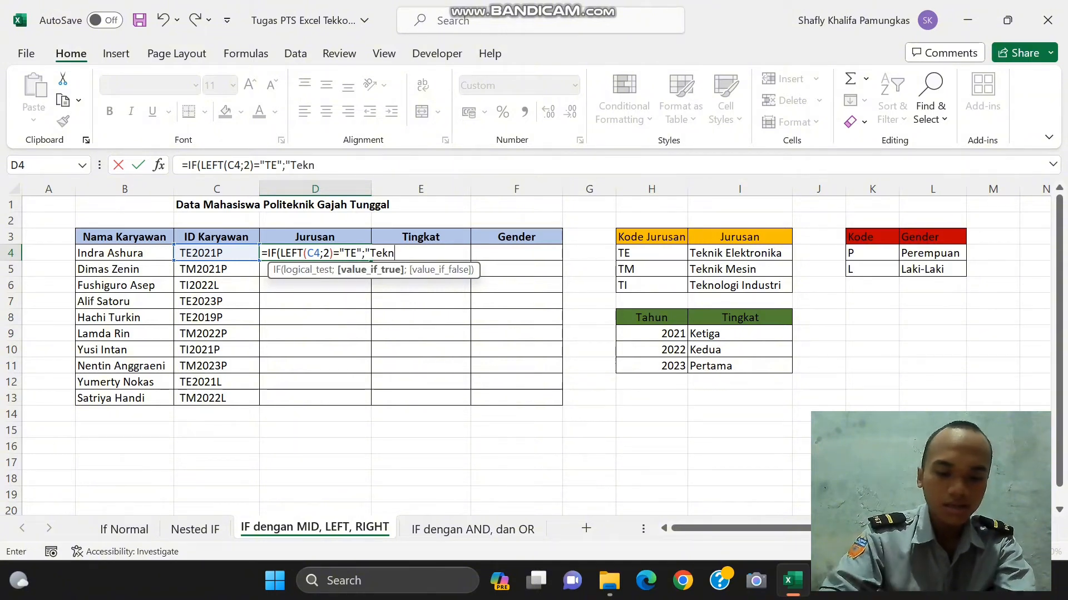
{"action": "type", "text": "ik Elektronika"}
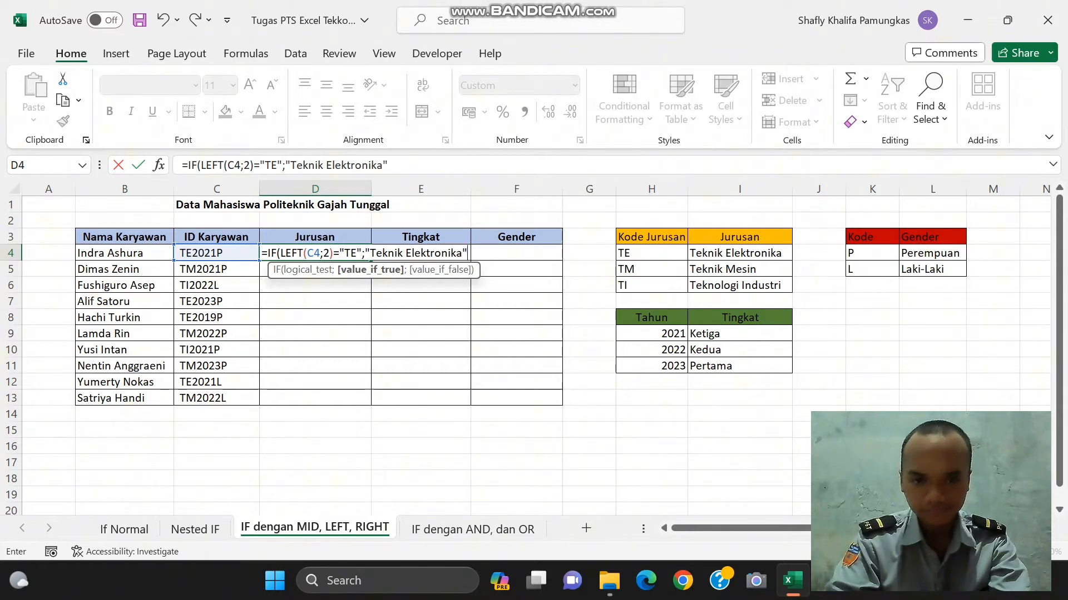
{"action": "type", "text": "\";"}
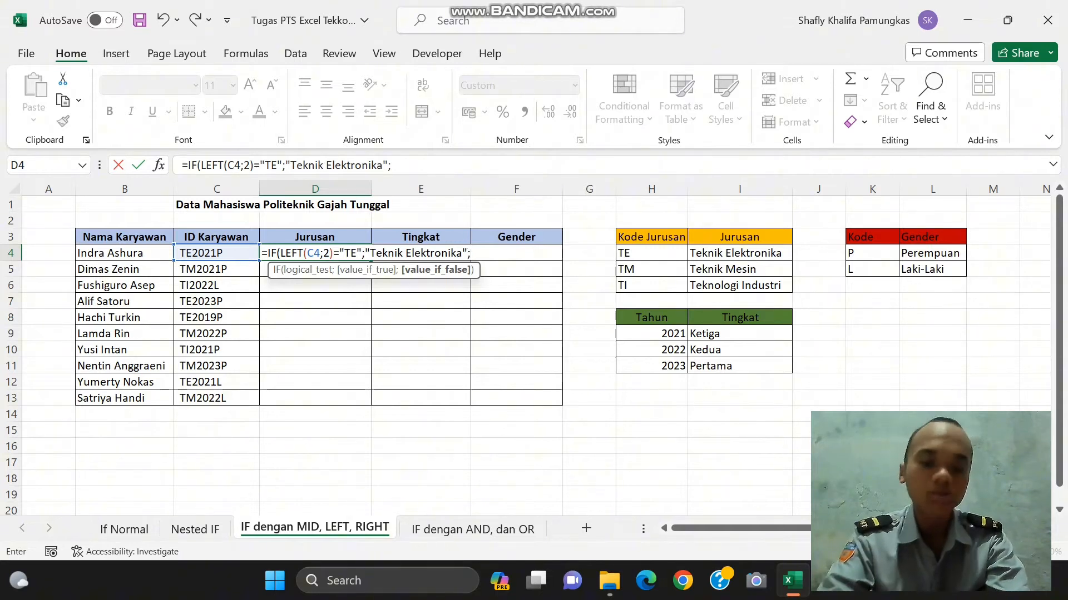
Complete the D4 formula with the nested IF(LEFT(C4;2)="TM";"Teknik Mesin";"Teknologi Industri")) and fill it down the Jurusan column to D13
{"action": "type", "text": "IF("}
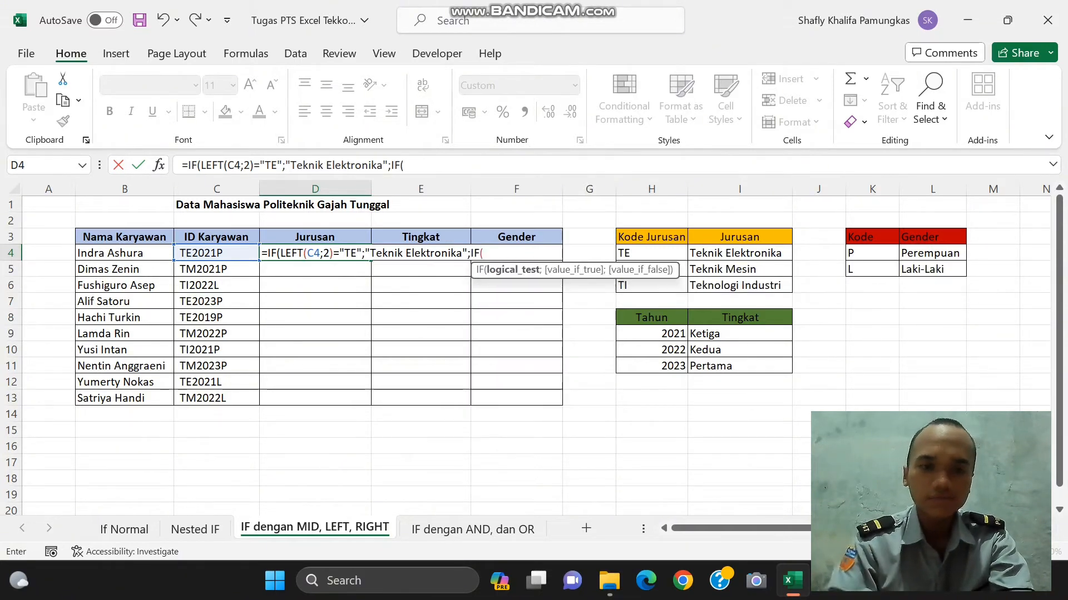
{"action": "key", "text": "Left"}
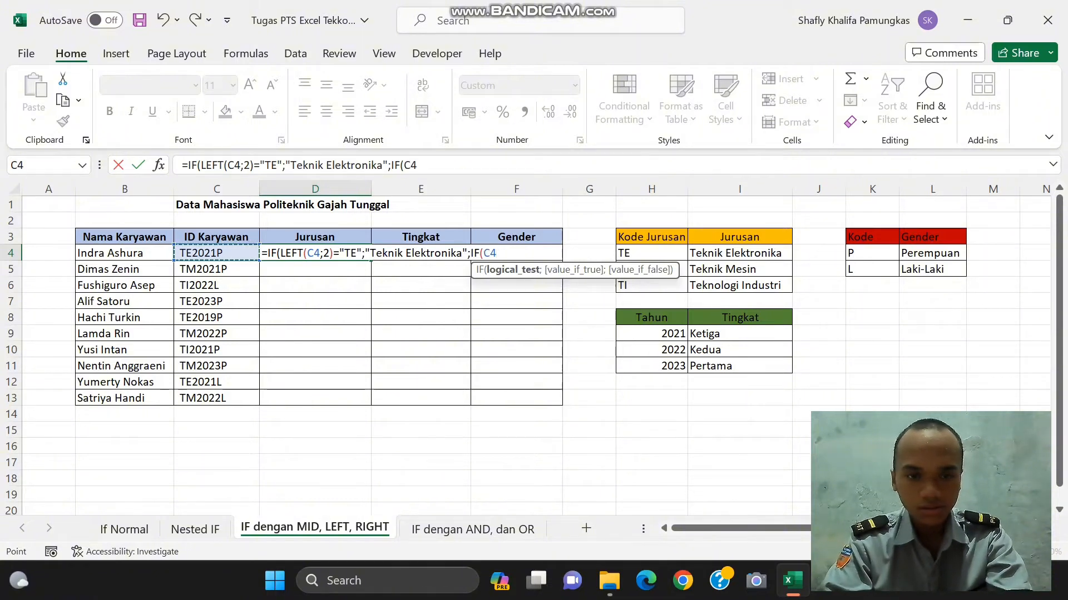
{"action": "key", "text": "BackSpace"}
{"action": "key", "text": "BackSpace"}
{"action": "type", "text": "LEF"}
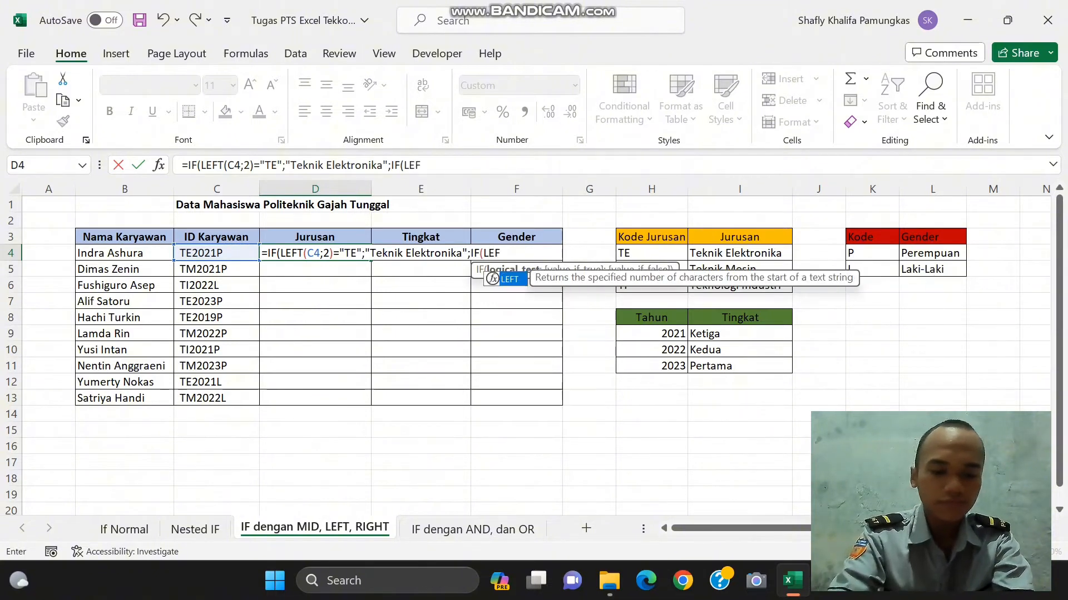
{"action": "type", "text": "T("}
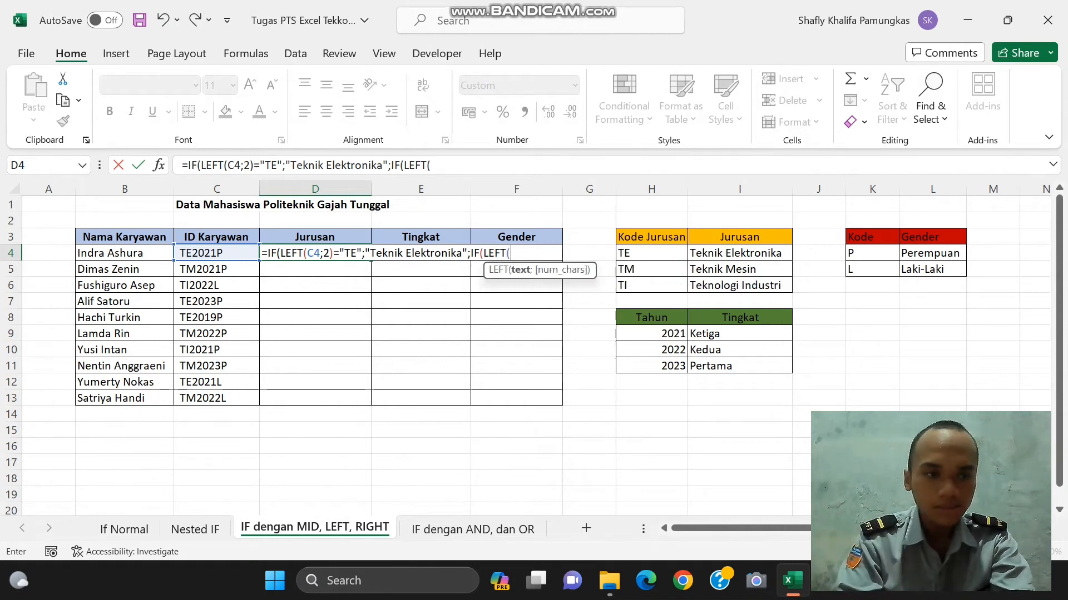
{"action": "key", "text": "Left"}
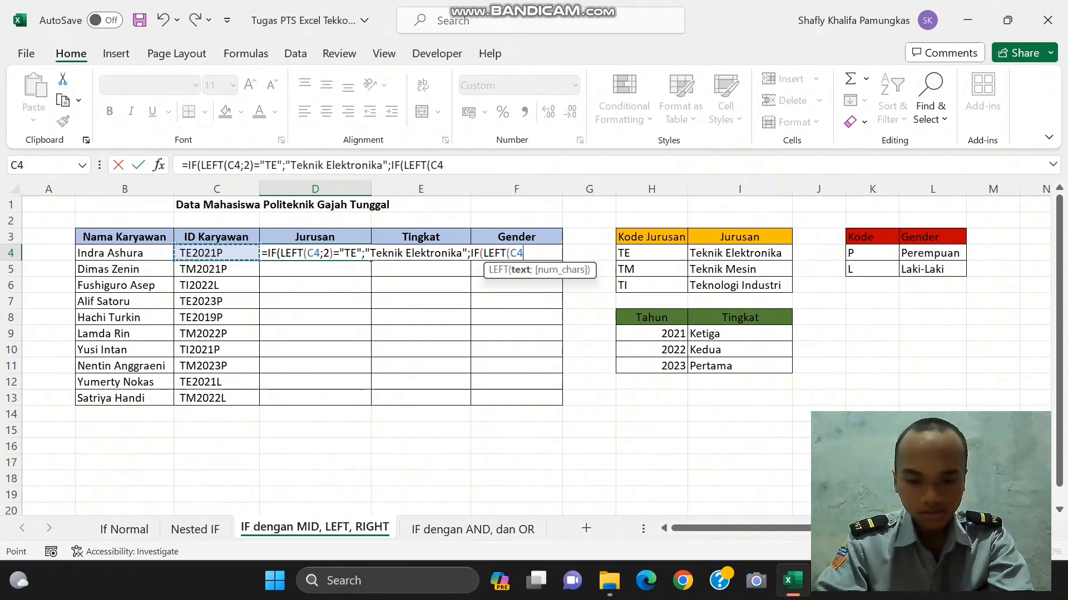
{"action": "type", "text": ";2)"}
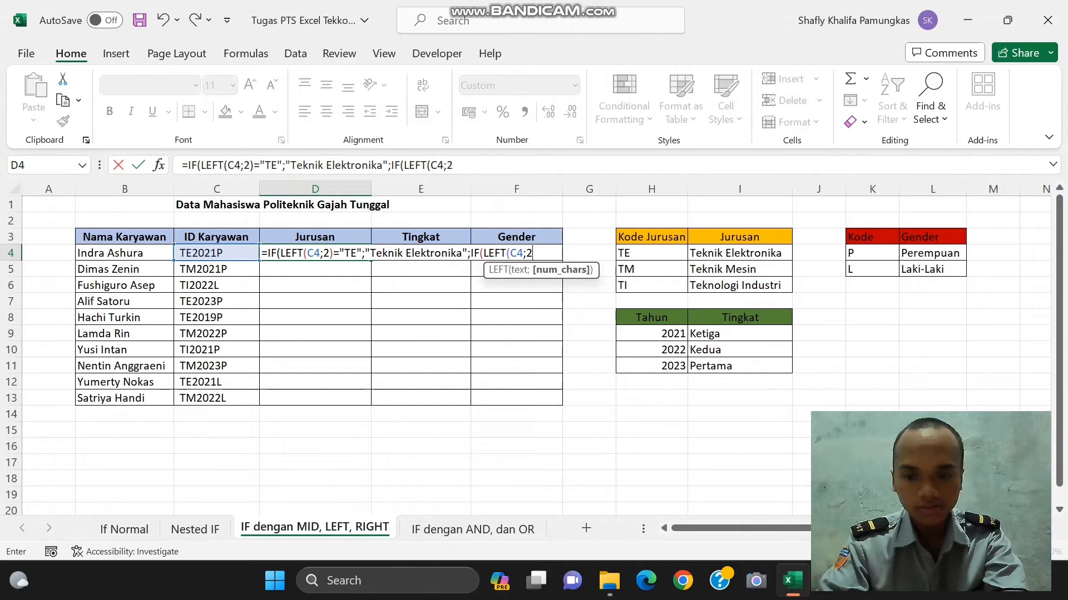
{"action": "type", "text": "="}
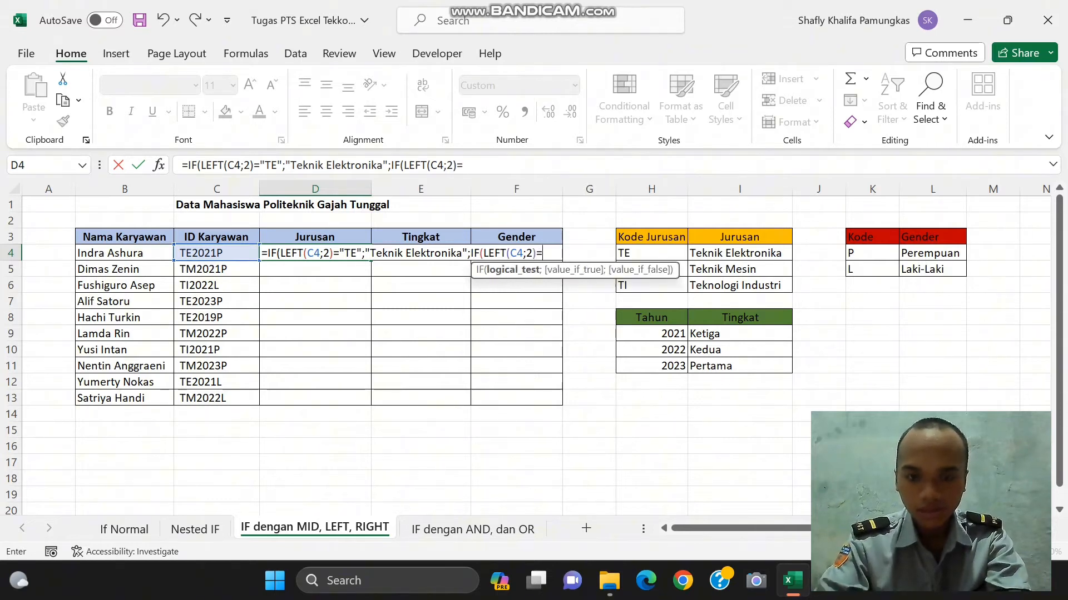
{"action": "type", "text": "\""}
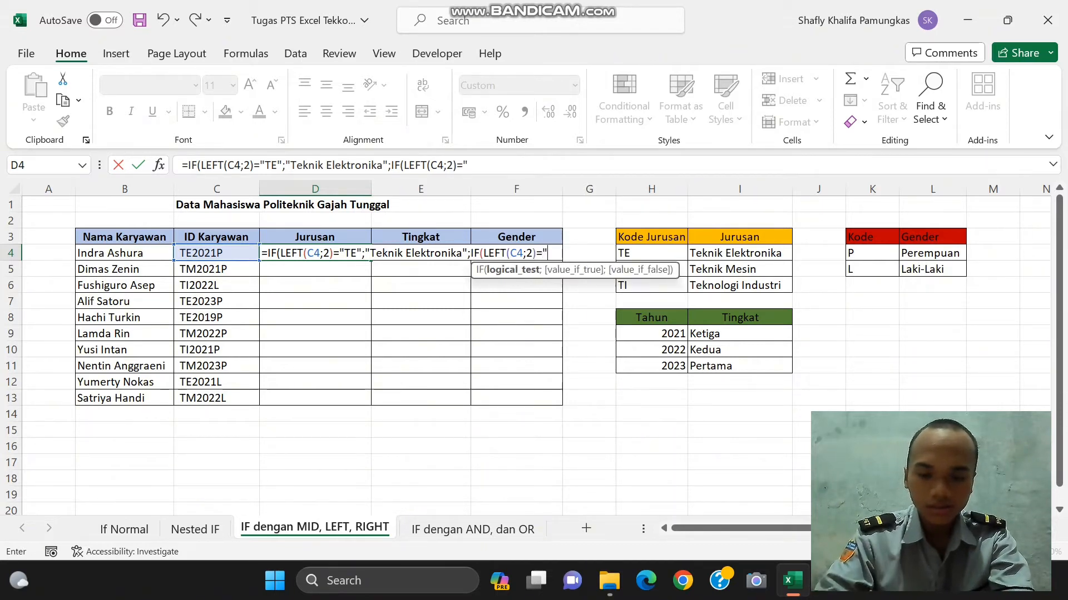
{"action": "type", "text": "TM\""}
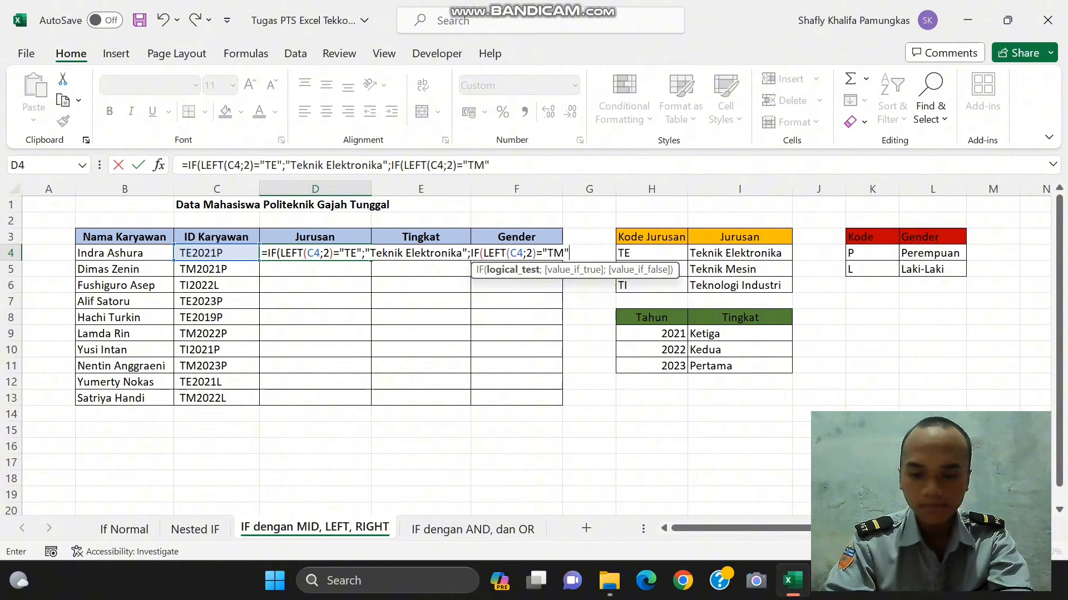
{"action": "type", "text": ";\"Teknik"}
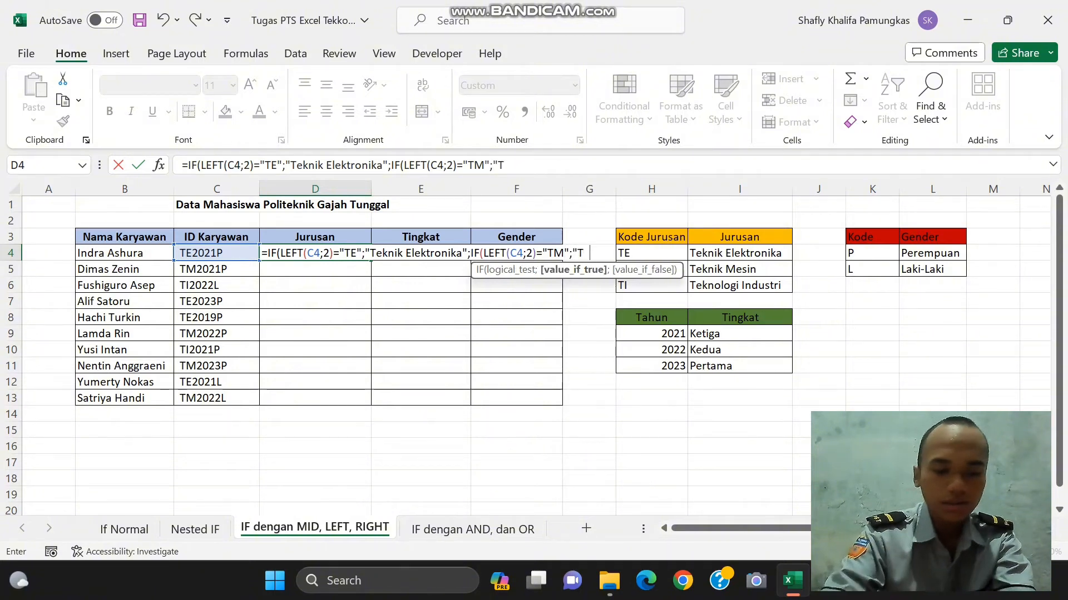
{"action": "type", "text": " Me"}
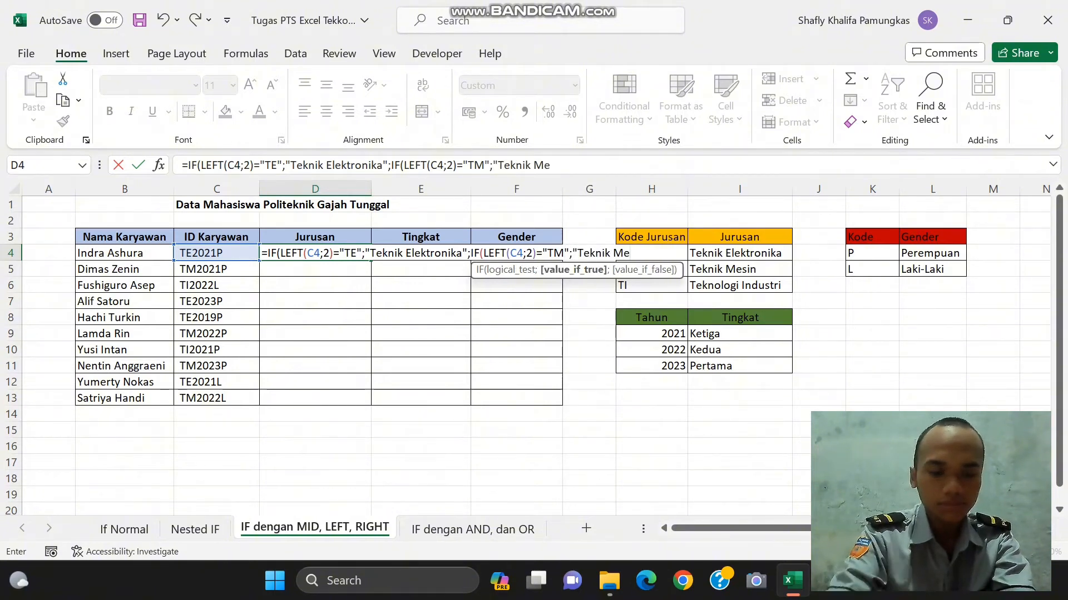
{"action": "type", "text": "sin\""}
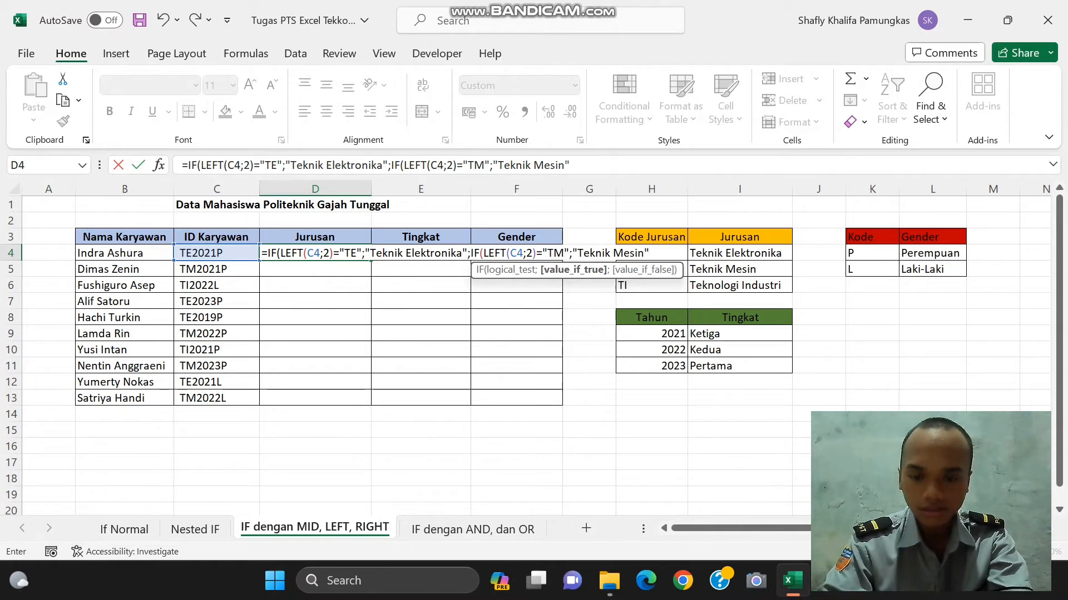
{"action": "type", "text": ";"}
{"action": "type", "text": "\"T"}
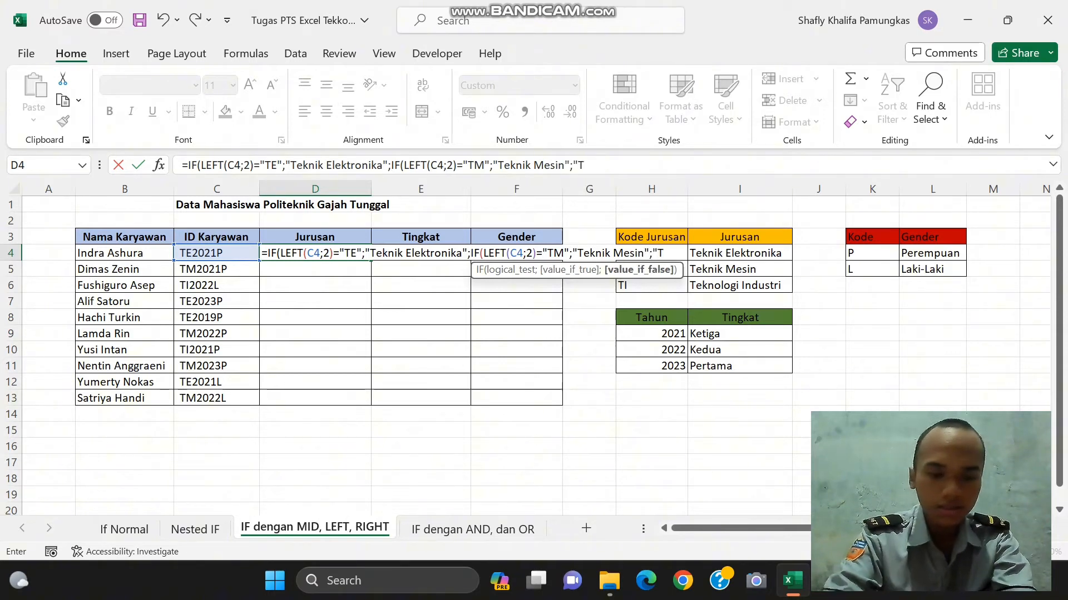
{"action": "type", "text": "eknologi Industri"}
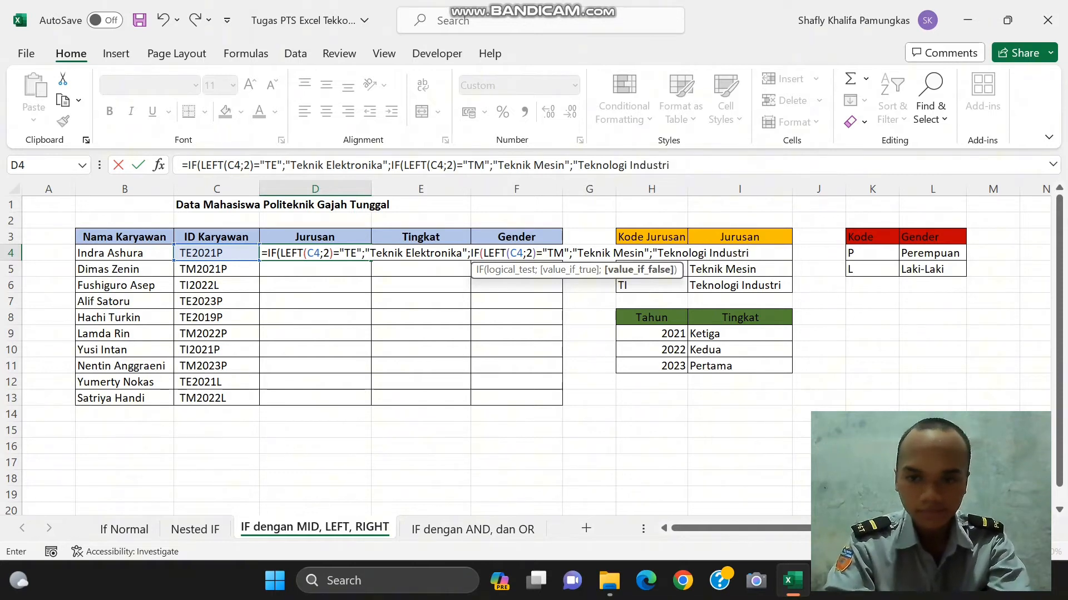
{"action": "type", "text": "\"))"}
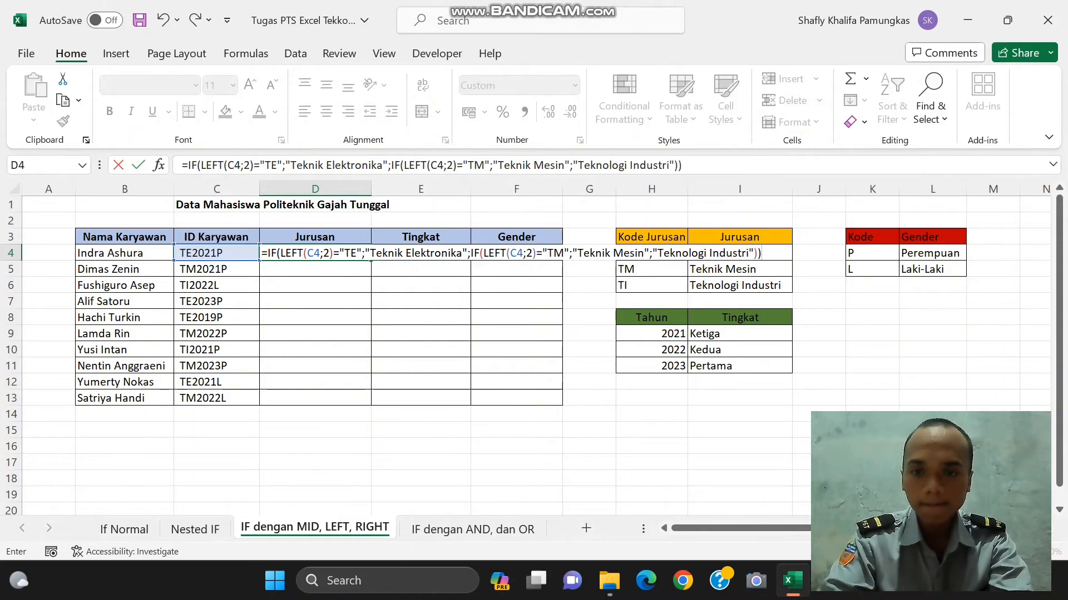
{"action": "key", "text": "Return"}
{"action": "left_click", "coordinate": [318, 251]}
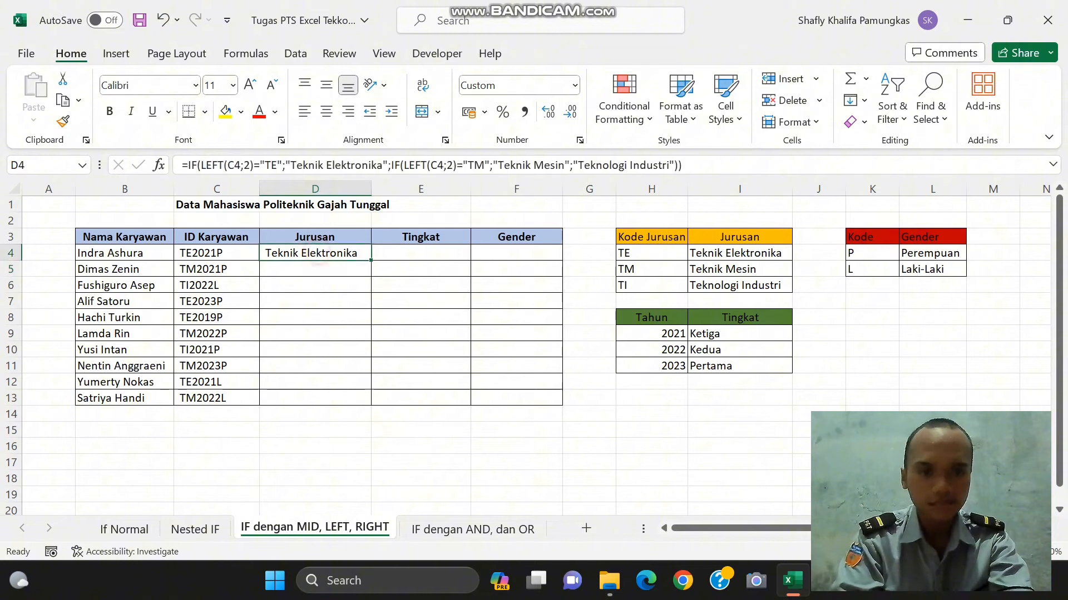
{"action": "left_click_drag", "start_coordinate": [370, 260], "coordinate": [369, 402]}
Start the Tingkat formula in E4 with =IF(MID(C4;3;4) to extract the four year characters from the ID code
{"action": "left_click", "coordinate": [414, 252]}
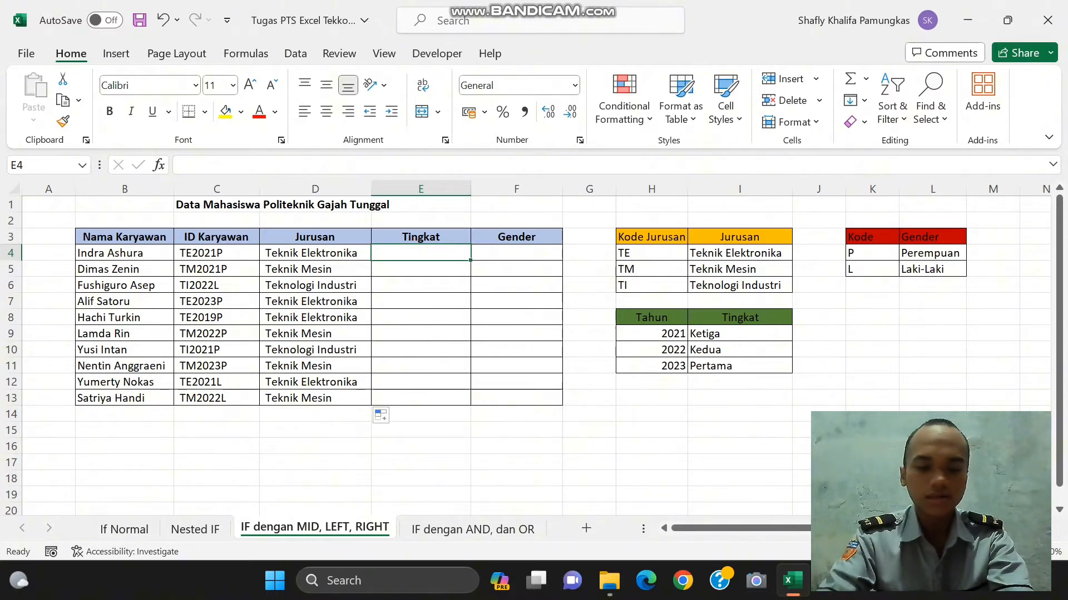
{"action": "type", "text": "("}
{"action": "key", "text": "BackSpace"}
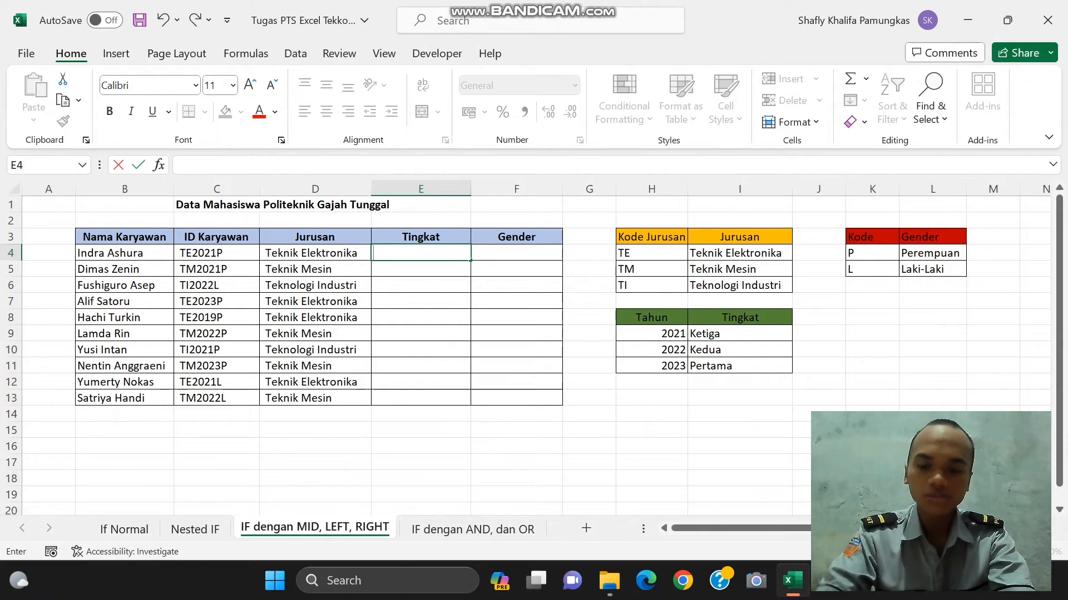
{"action": "type", "text": "=IF"}
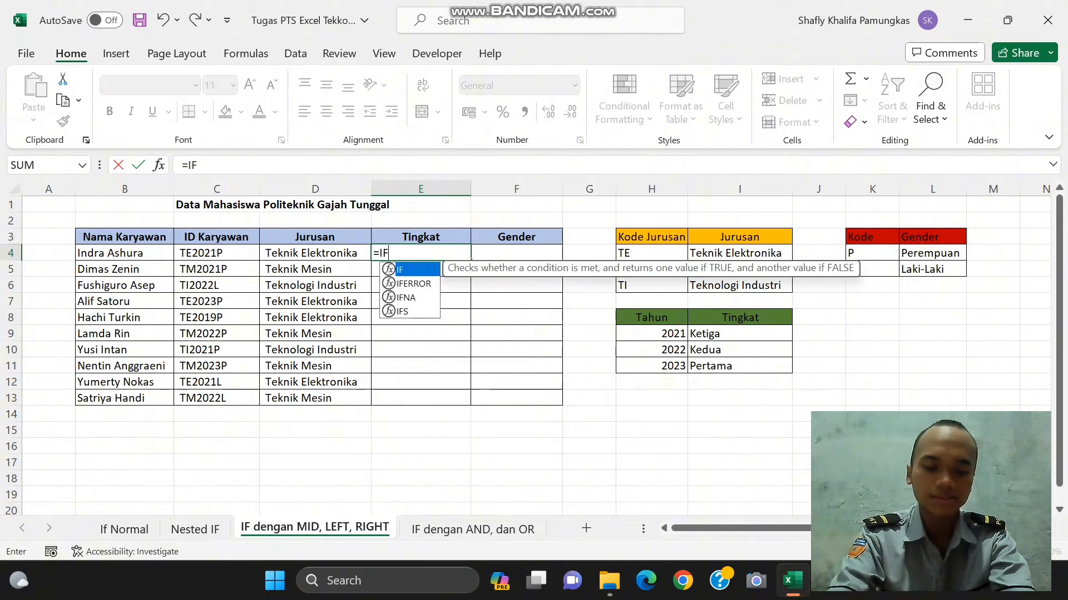
{"action": "type", "text": "(MId"}
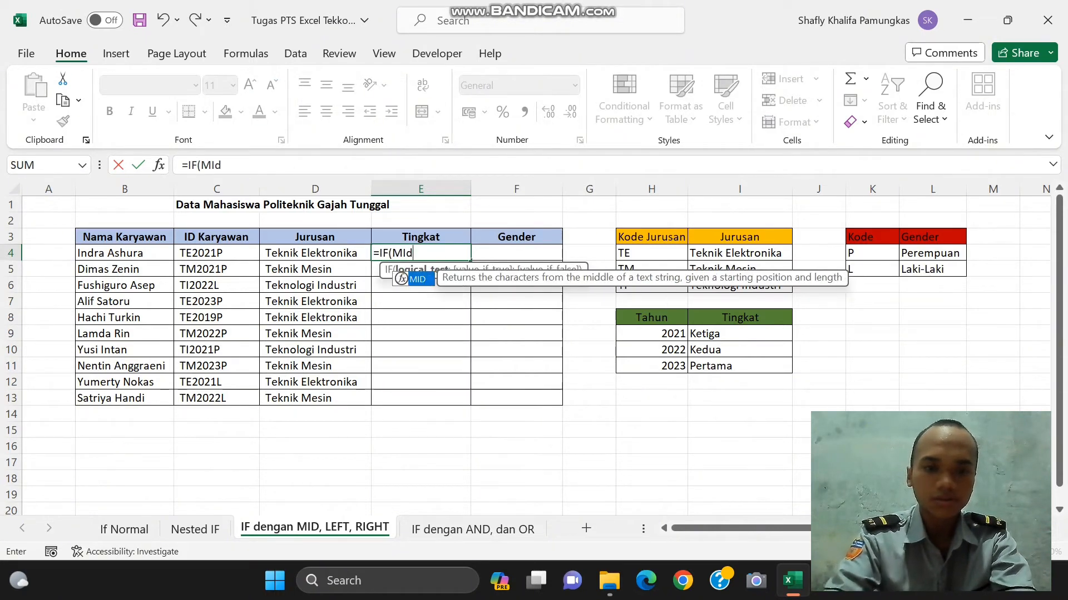
{"action": "key", "text": "BackSpace"}
{"action": "type", "text": "D("}
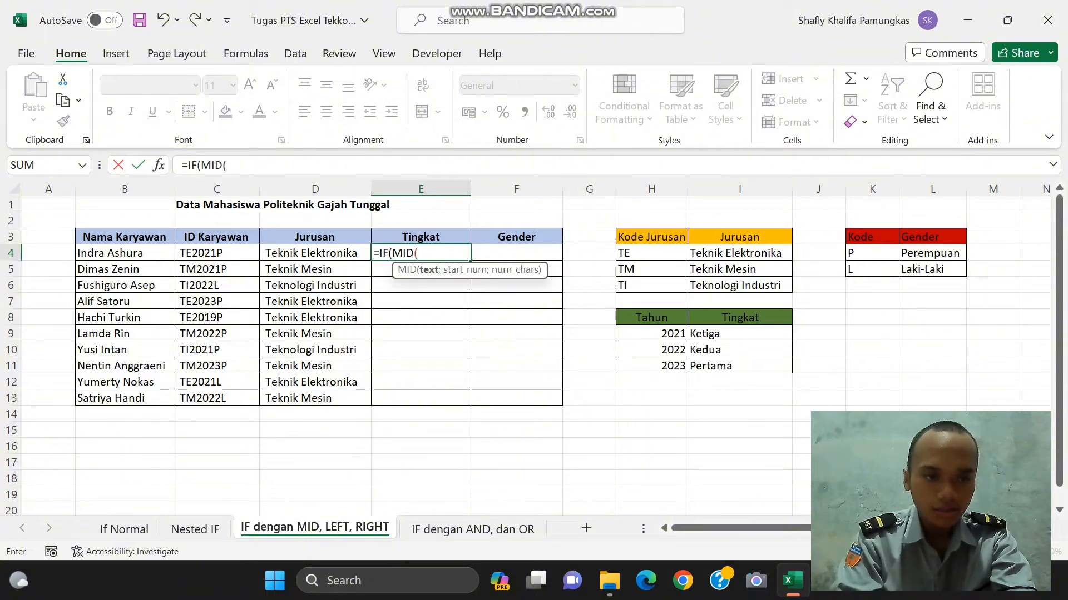
{"action": "left_click", "coordinate": [225, 253]}
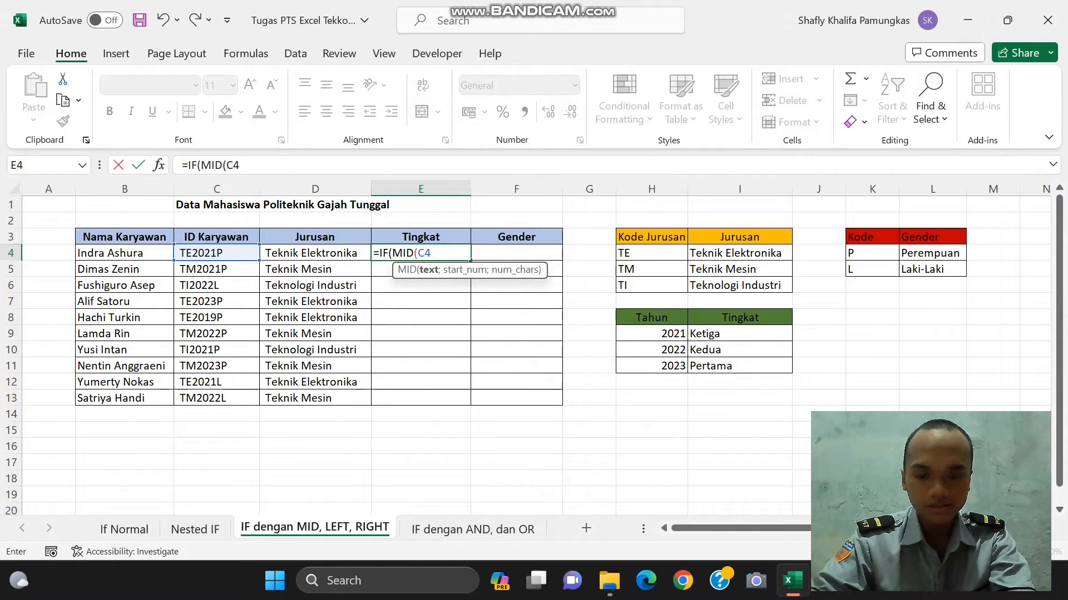
{"action": "type", "text": ";3"}
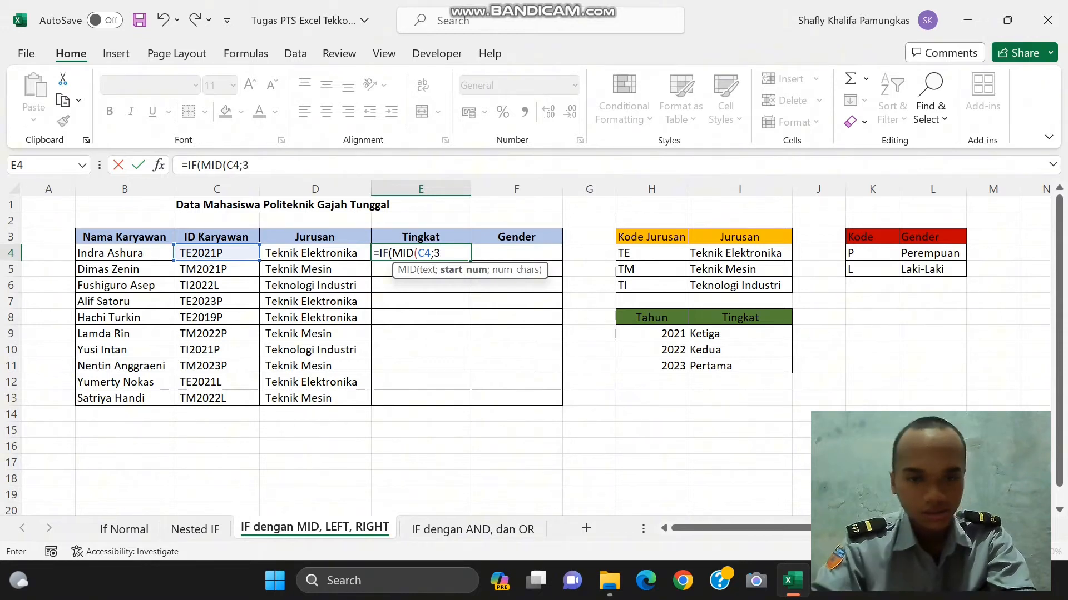
{"action": "type", "text": ";"}
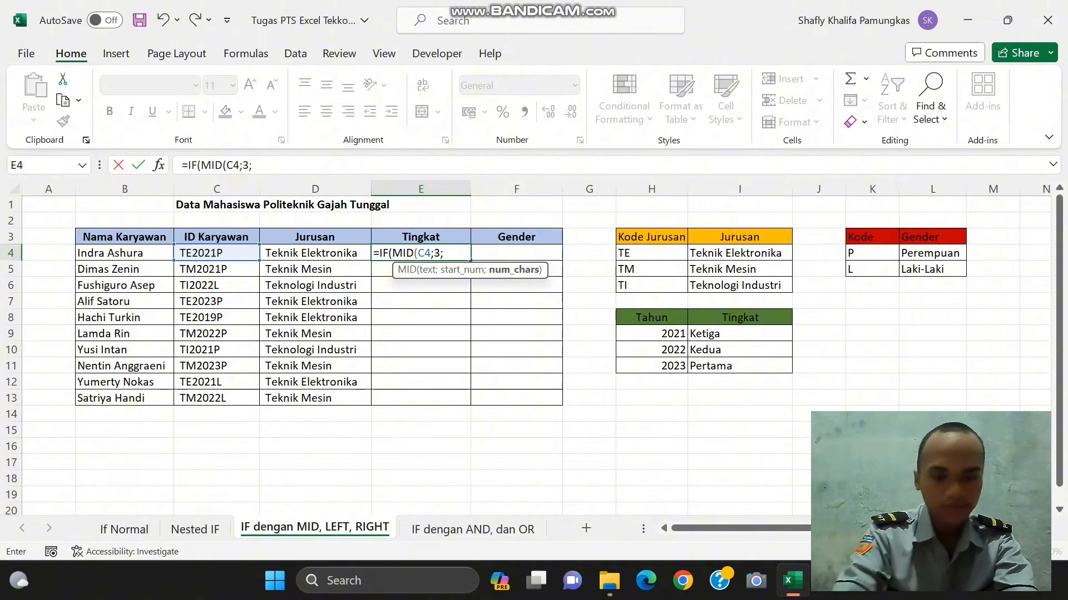
{"action": "type", "text": "4)"}
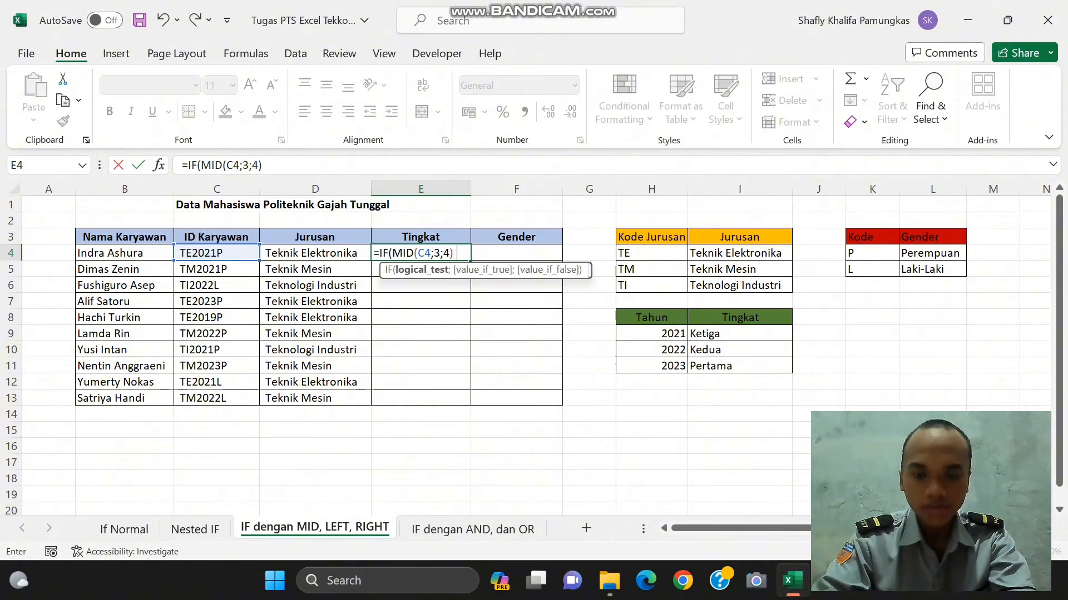
{"action": "type", "text": ";"}
{"action": "key", "text": "BackSpace"}
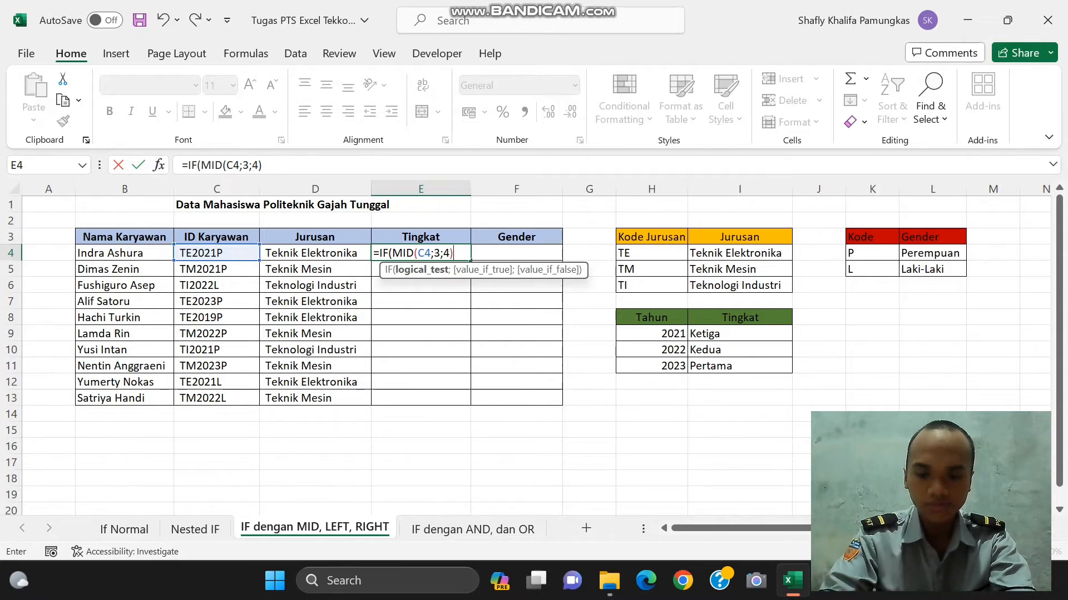
Continue the E4 formula with ="2021";"Ketiga" as the first comparison and its true result
{"action": "type", "text": "="}
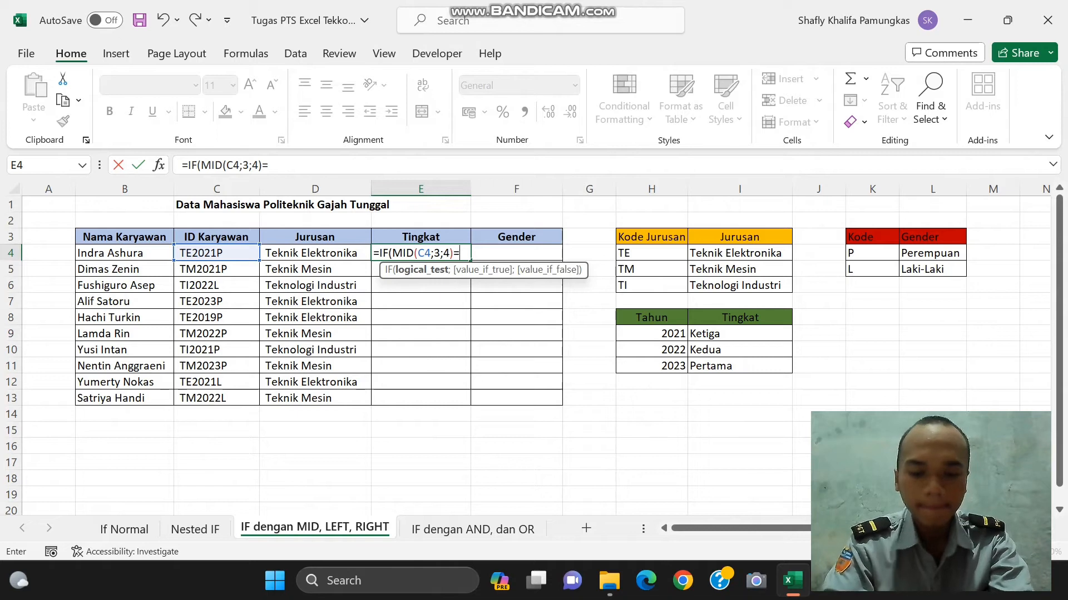
{"action": "type", "text": "\""}
{"action": "type", "text": "202"}
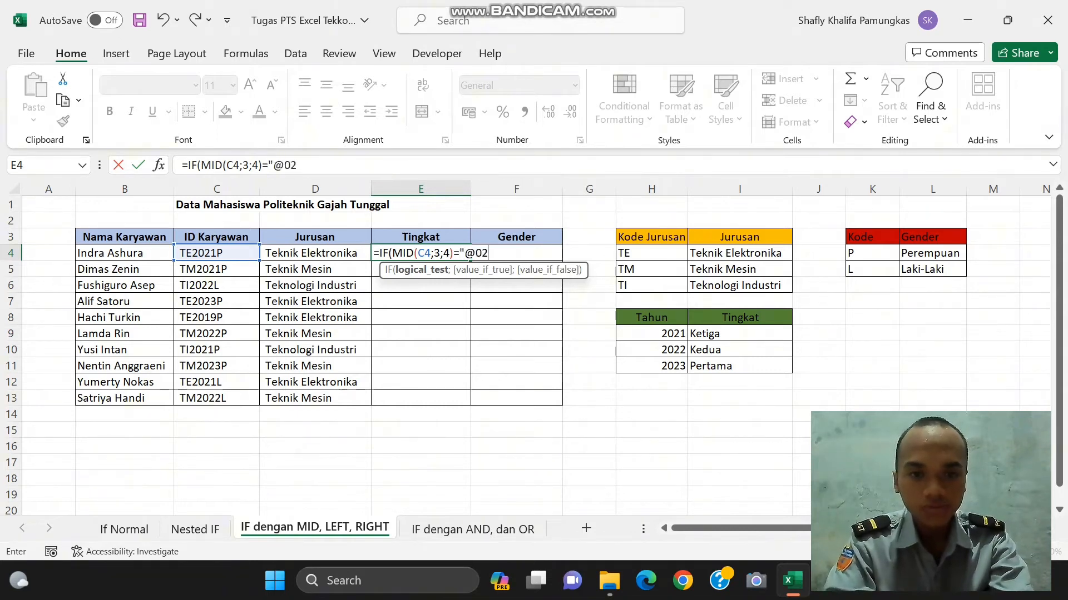
{"action": "key", "text": "BackSpace"}
{"action": "key", "text": "BackSpace"}
{"action": "key", "text": "BackSpace"}
{"action": "type", "text": "2021"}
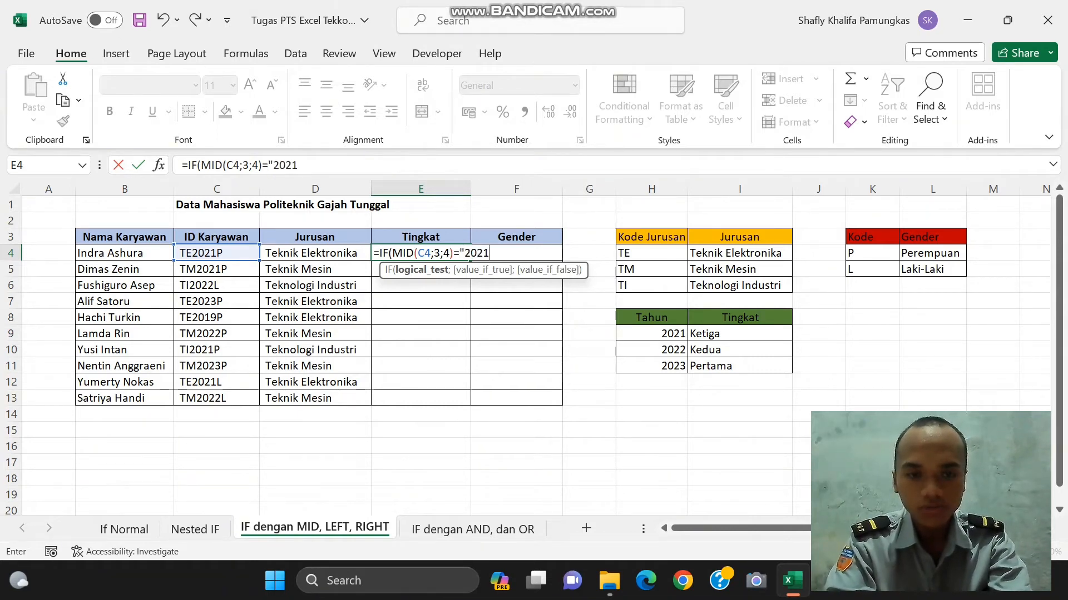
{"action": "type", "text": "\";"}
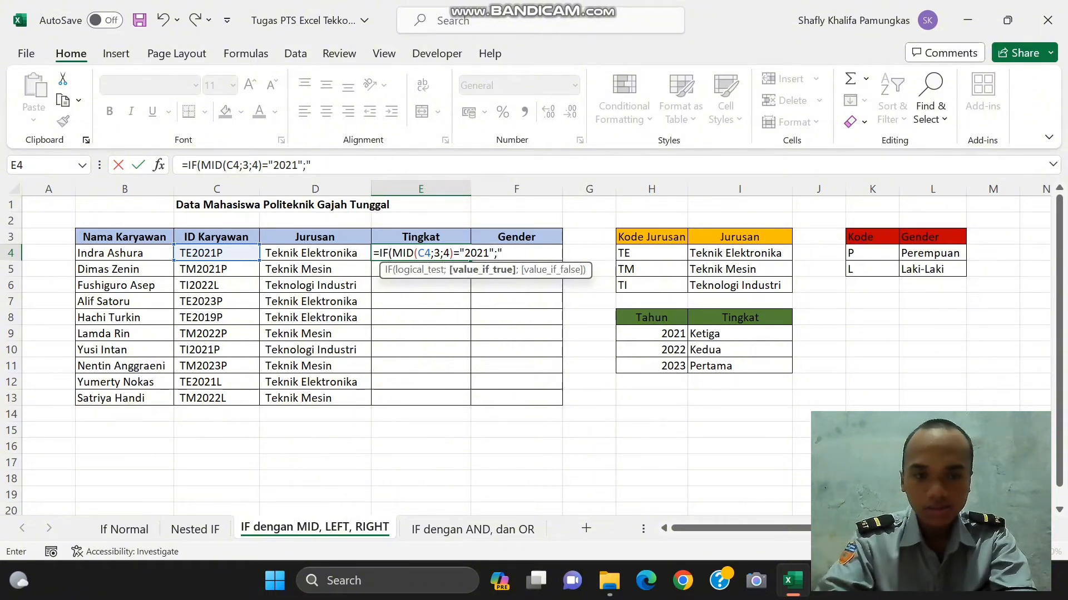
{"action": "type", "text": "\"Keti"}
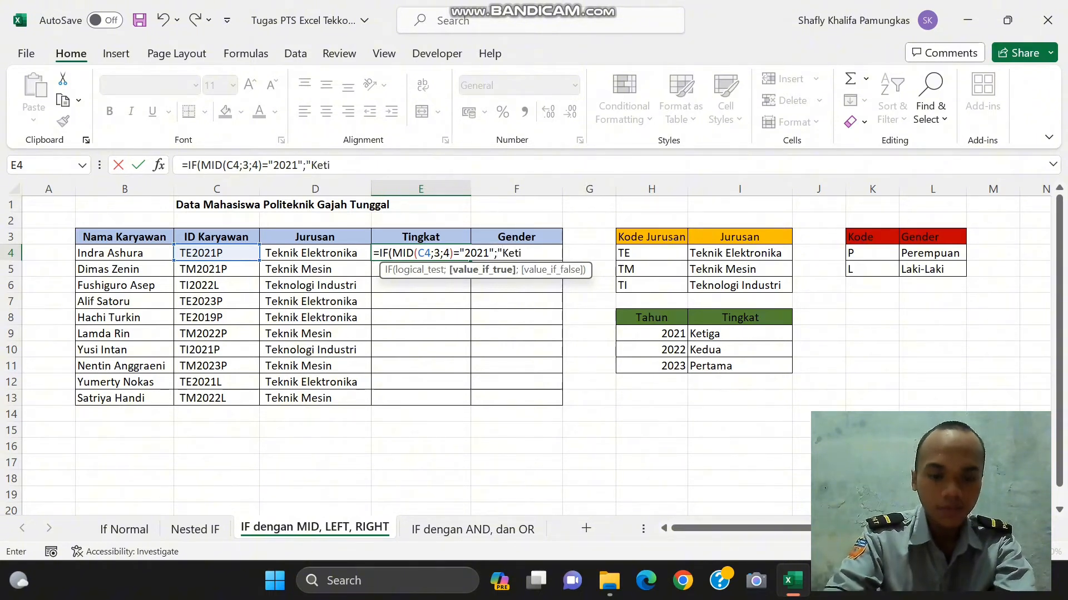
{"action": "type", "text": "ga:"}
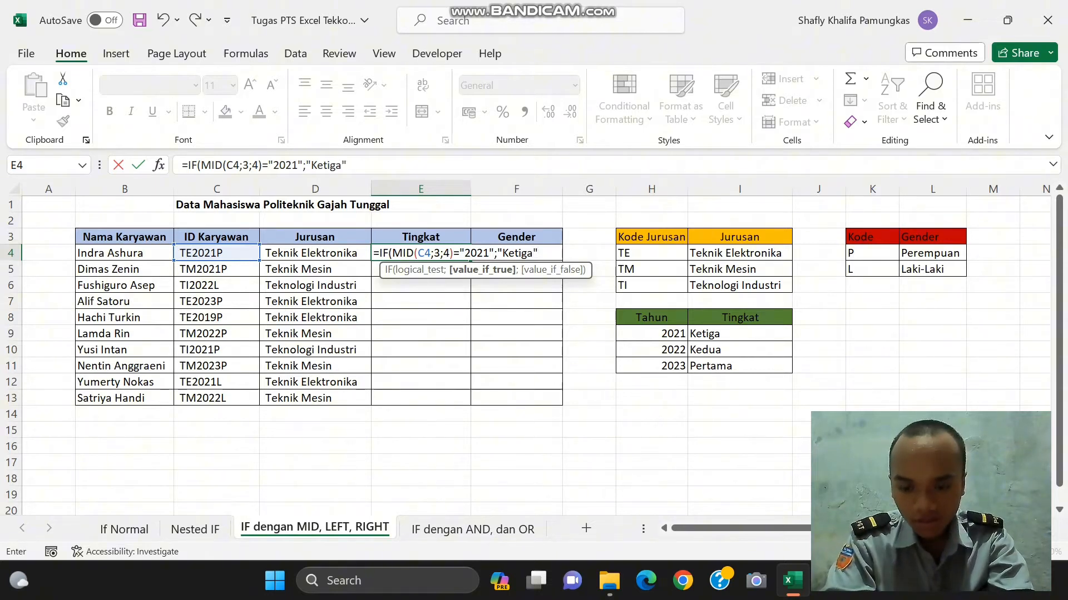
Add a nested ;IF(MID(C4;3;4) to the E4 formula as the value if false
{"action": "type", "text": ";"}
{"action": "type", "text": "IF"}
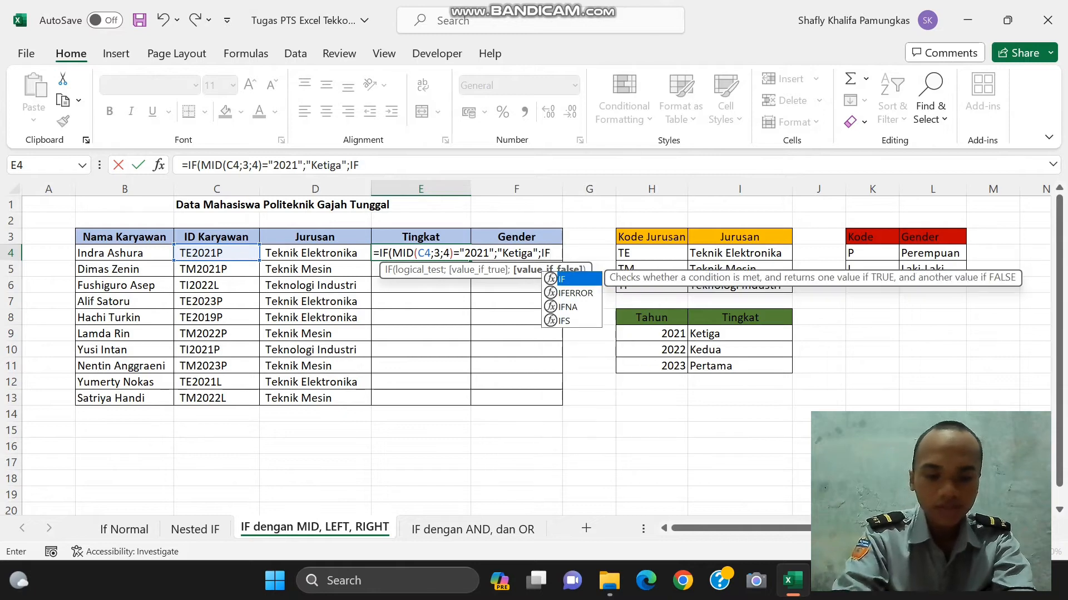
{"action": "type", "text": "("}
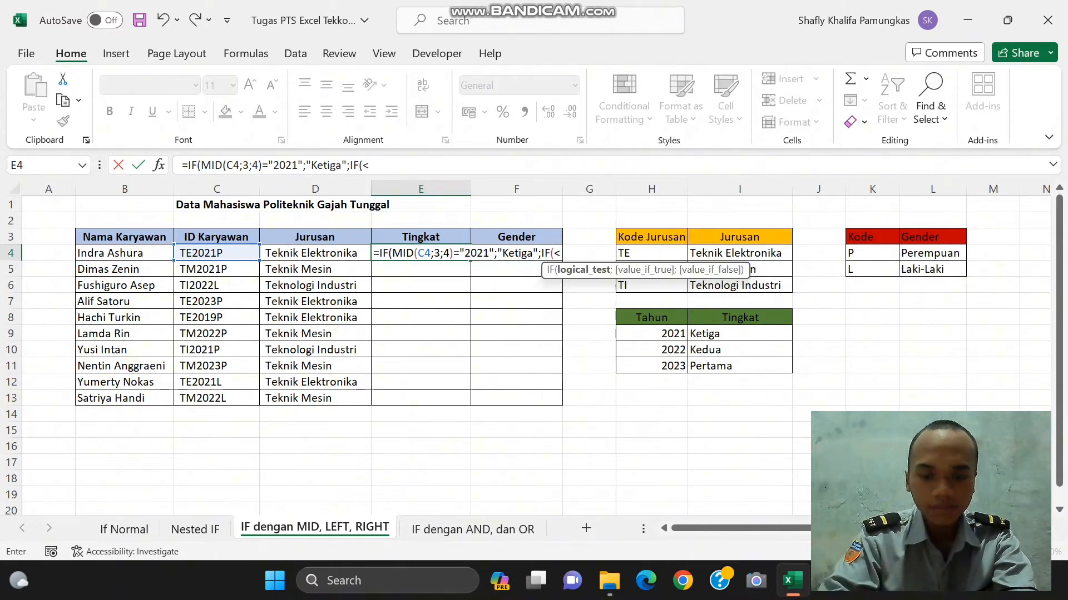
{"action": "type", "text": "MID"}
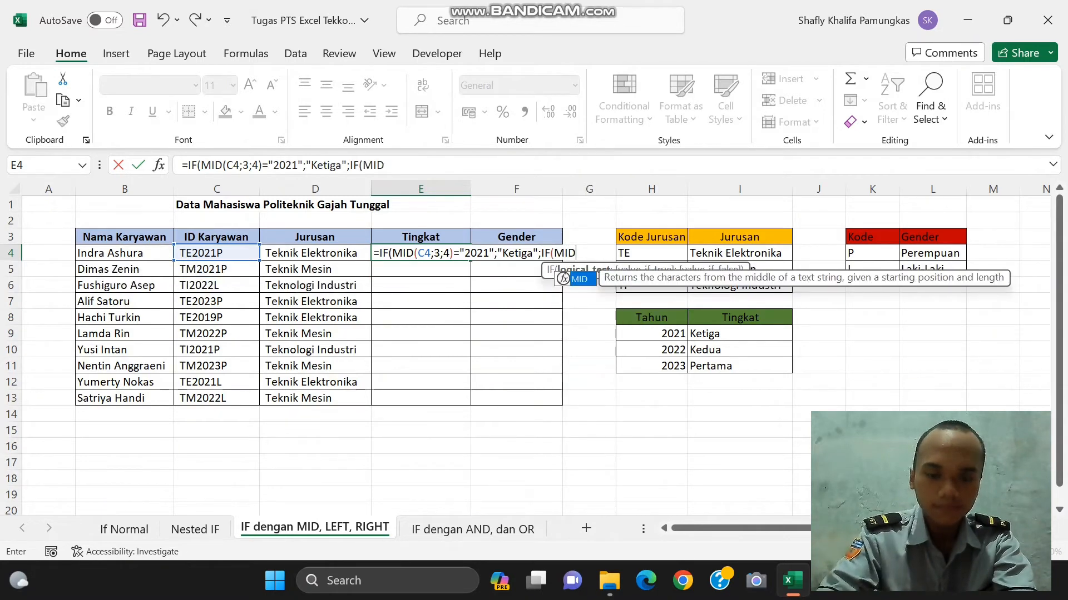
{"action": "type", "text": "("}
{"action": "left_click", "coordinate": [207, 252]}
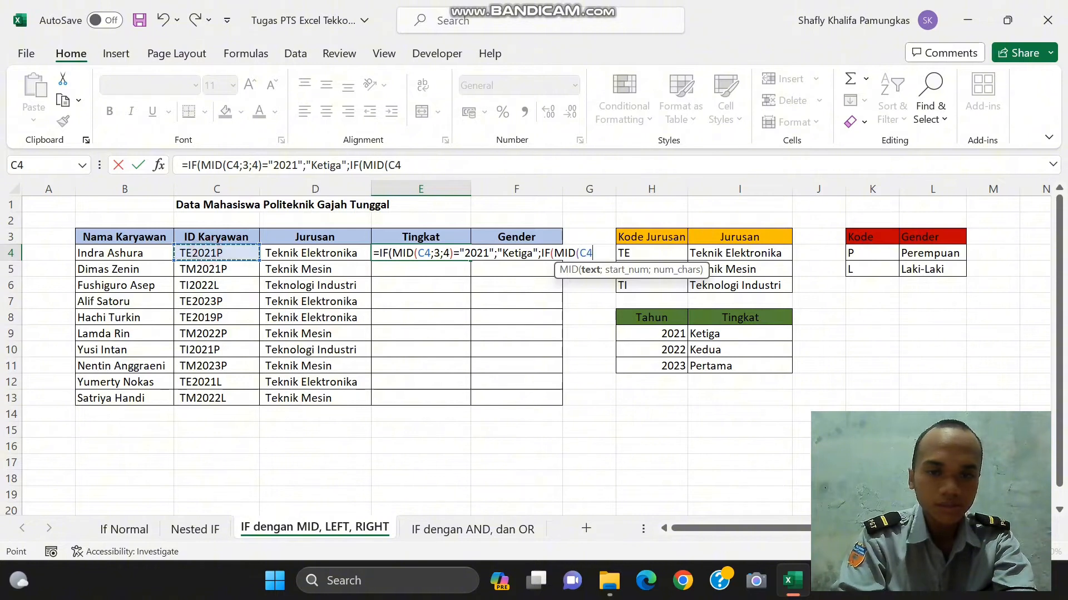
{"action": "type", "text": ";3"}
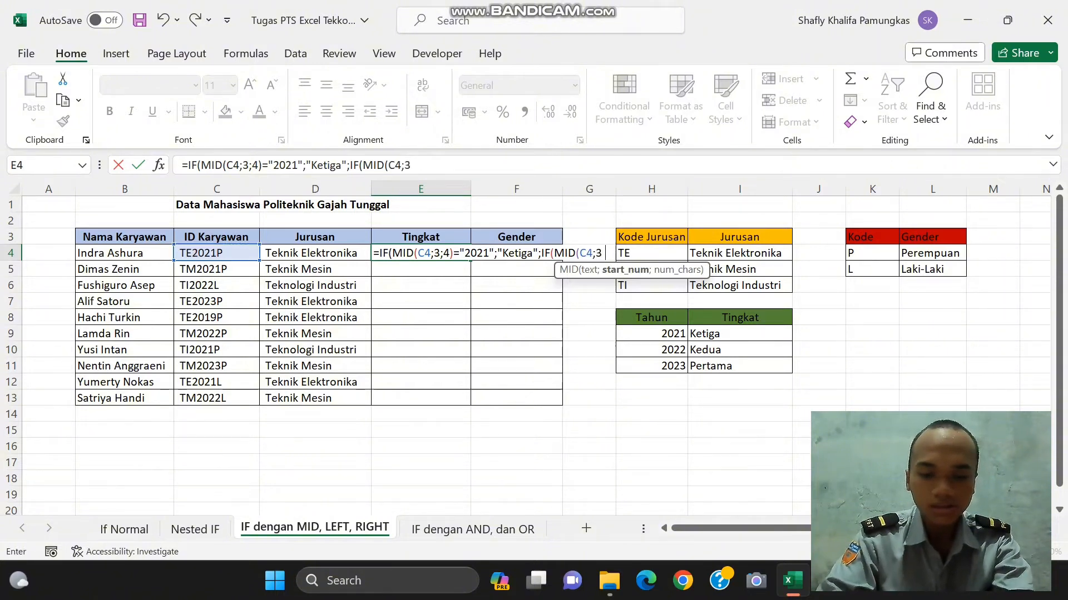
{"action": "type", "text": ";4"}
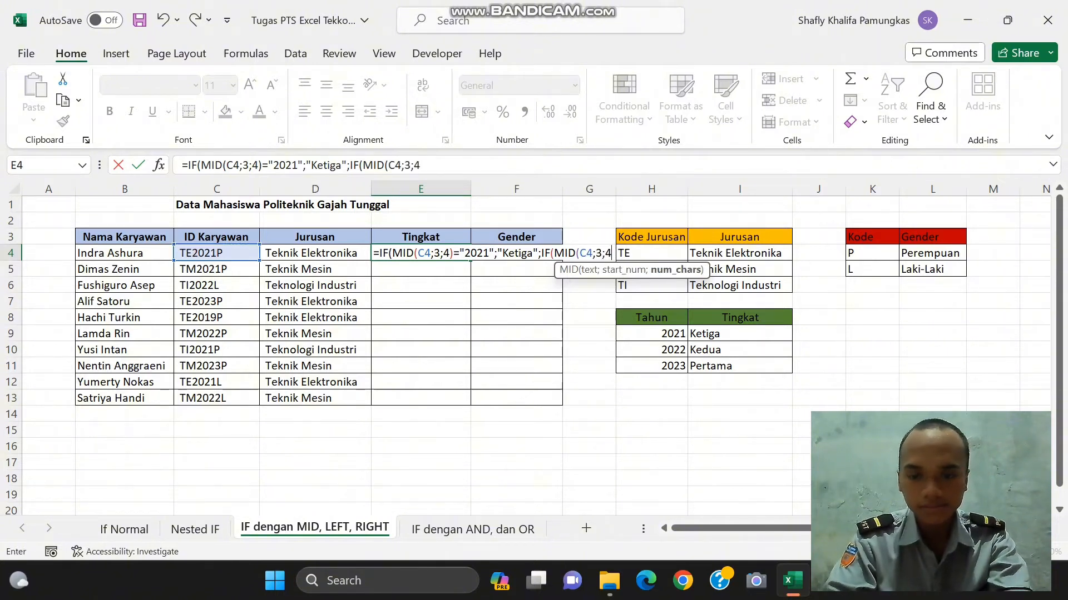
{"action": "type", "text": ")"}
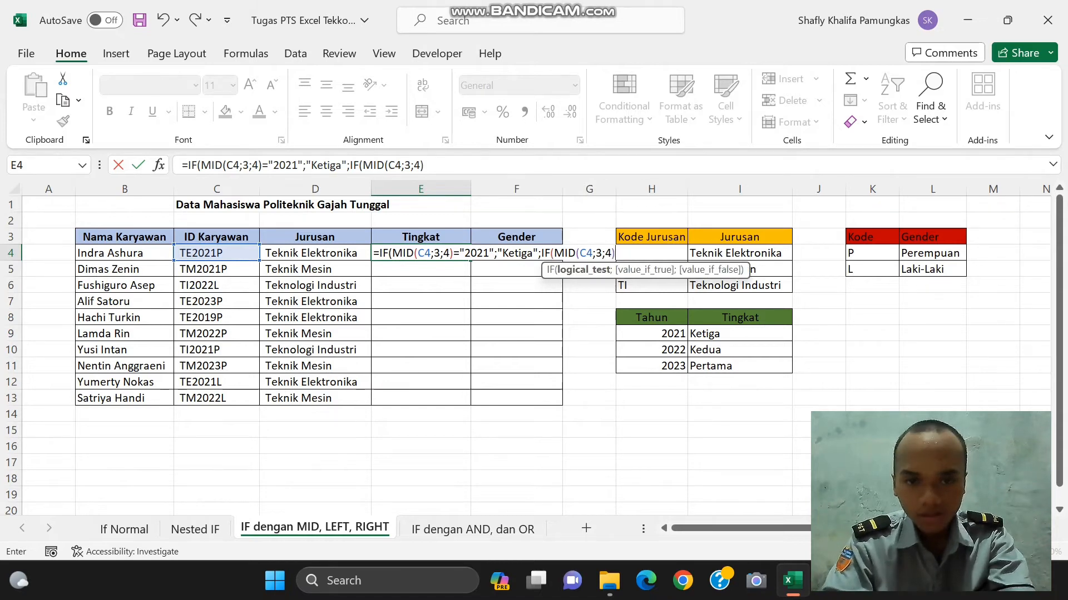
Complete the nested IF in E4 with ="2022";"Kedua";"Pertama")) and enter the formula
{"action": "type", "text": "="}
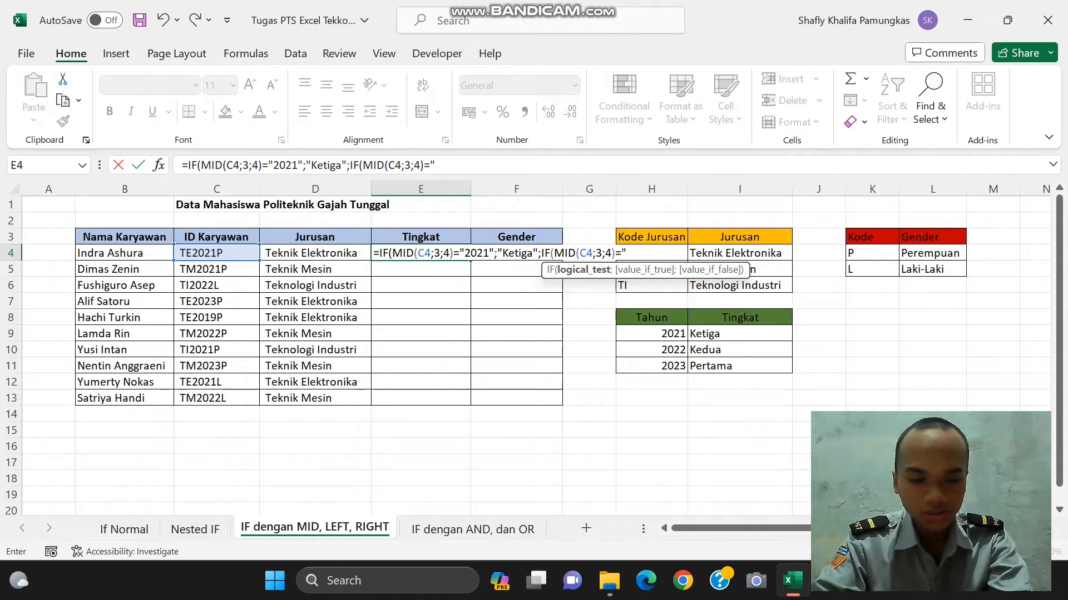
{"action": "type", "text": "\"2022\""}
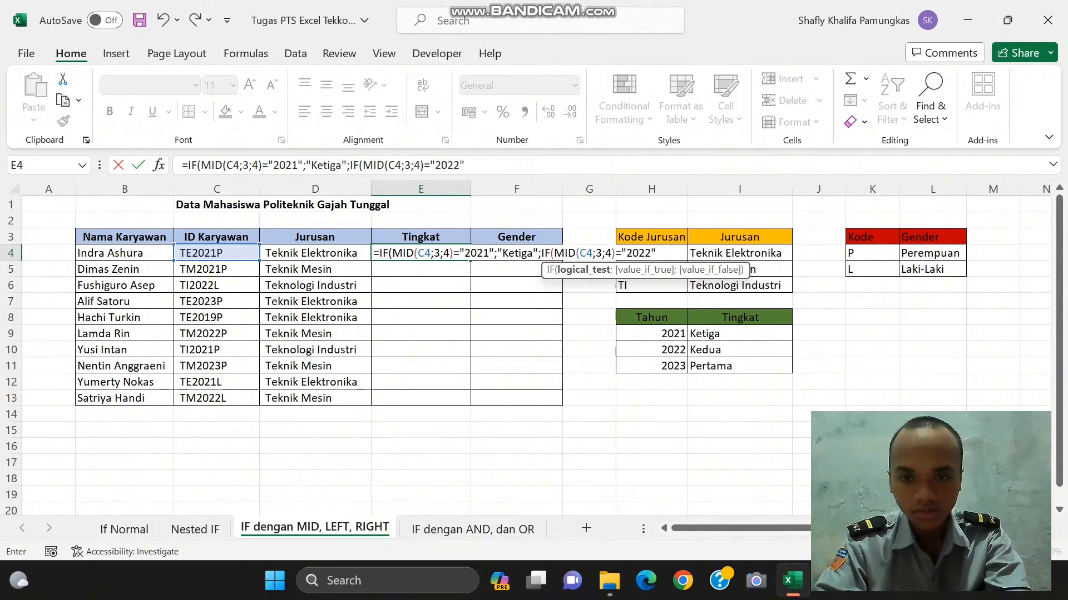
{"action": "type", "text": ";\"K"}
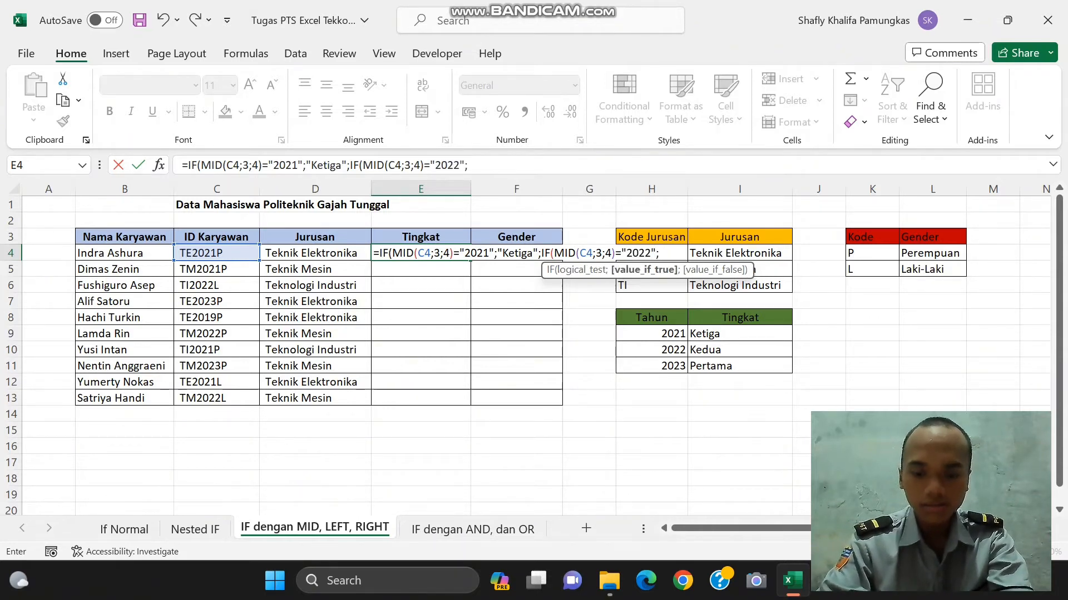
{"action": "type", "text": "edua"}
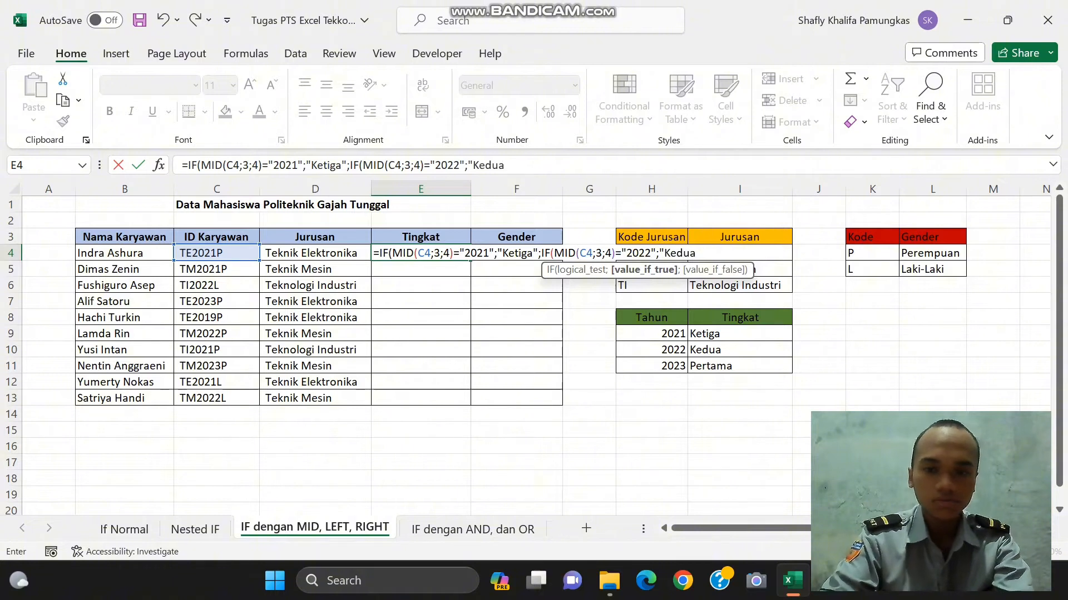
{"action": "type", "text": "\""}
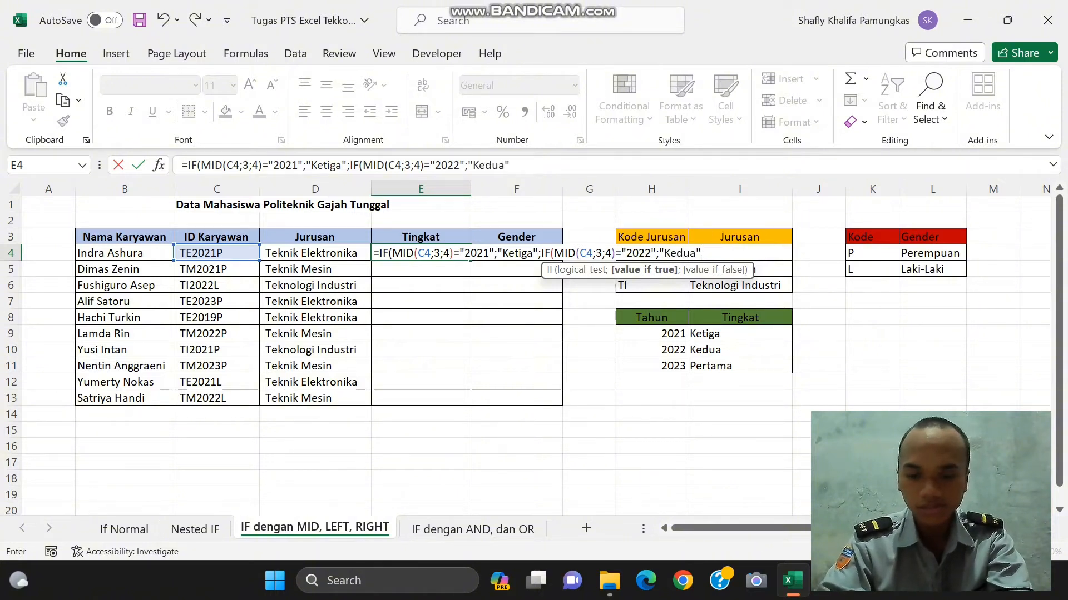
{"action": "type", "text": ";\""}
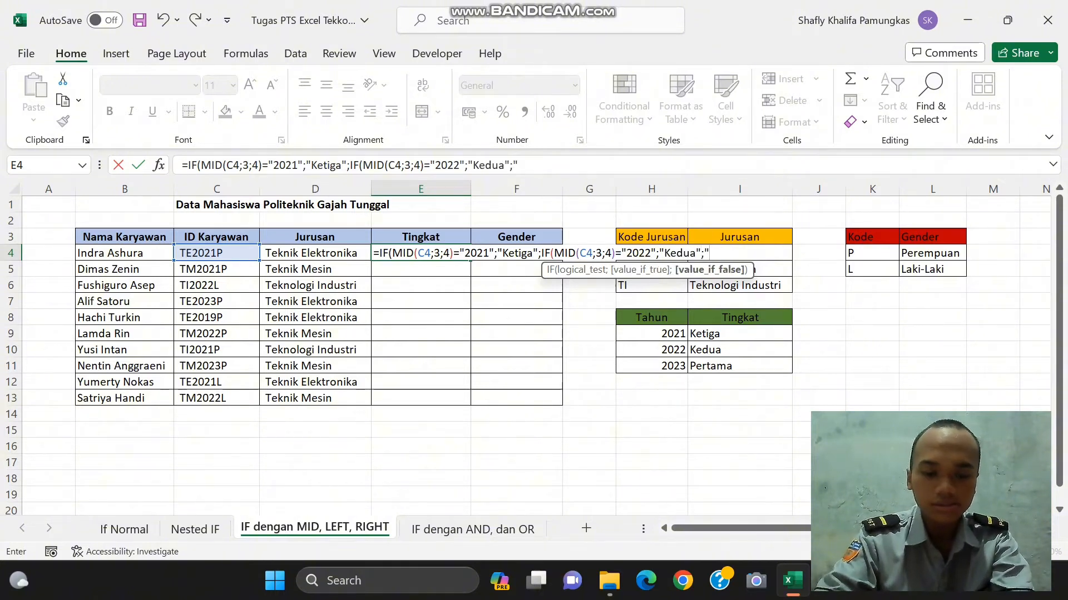
{"action": "type", "text": "Ke"}
{"action": "key", "text": "BackSpace"}
{"action": "key", "text": "BackSpace"}
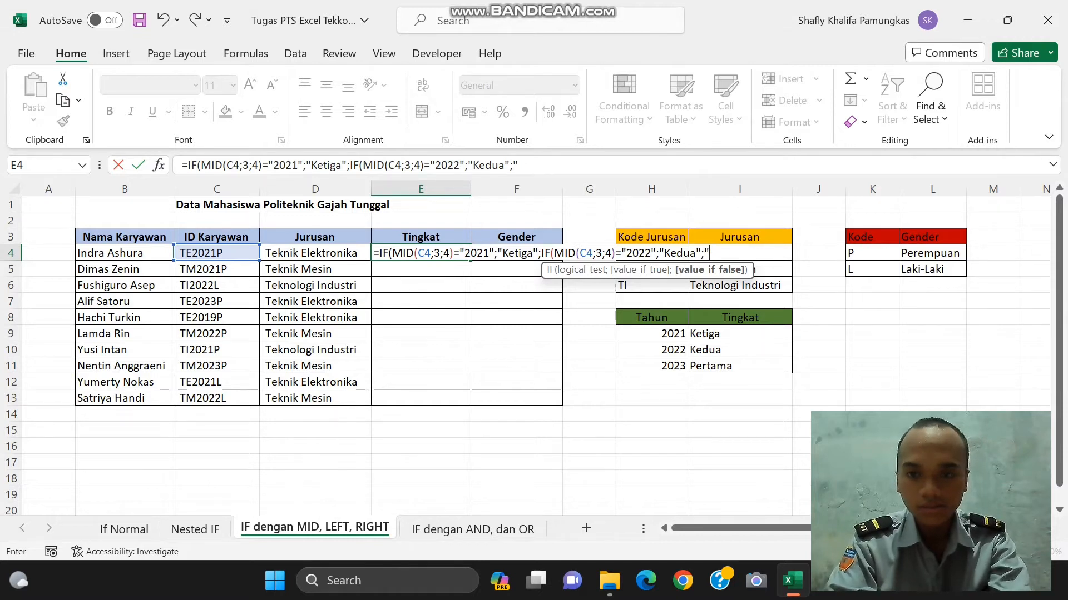
{"action": "type", "text": "Pertam"}
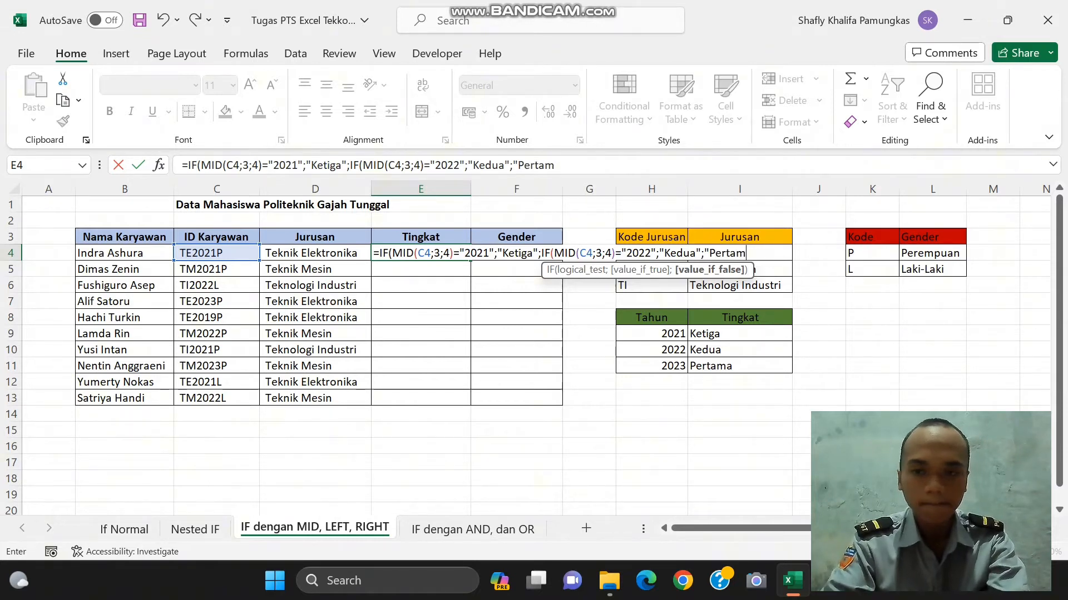
{"action": "type", "text": "a\"))"}
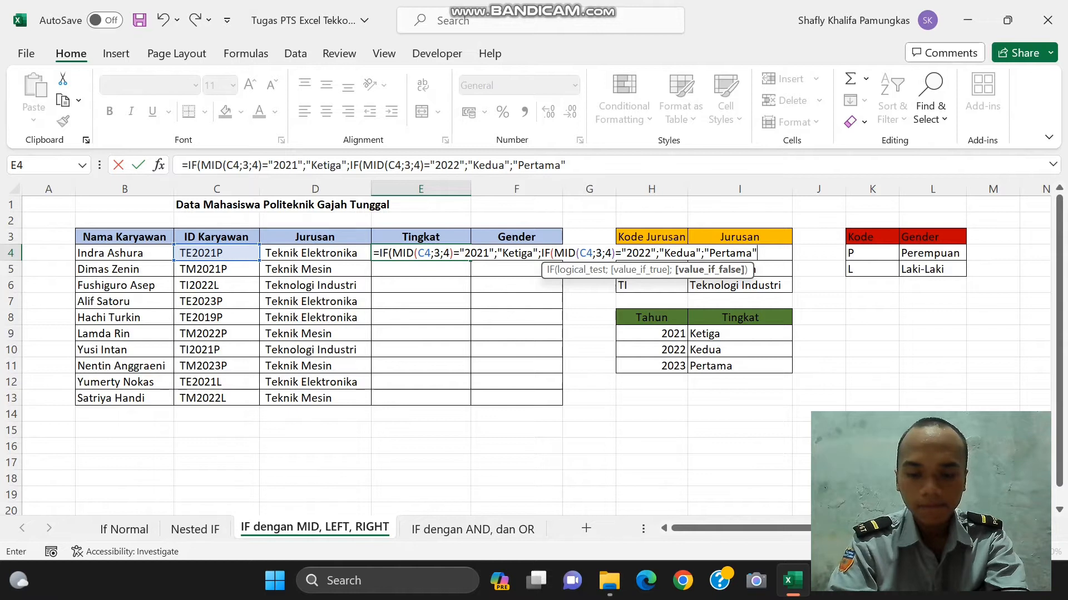
{"action": "key", "text": "Return"}
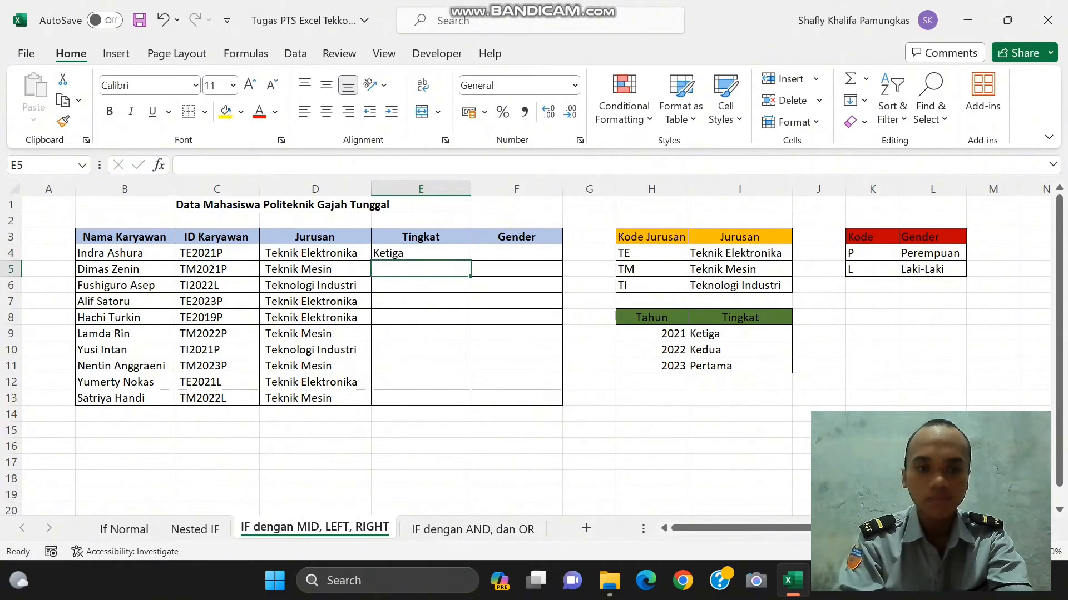
Fill the Tingkat formula from E4 down to E13 and select F4 in the Gender column
{"action": "left_click", "coordinate": [406, 255]}
{"action": "left_click_drag", "start_coordinate": [471, 259], "coordinate": [471, 405]}
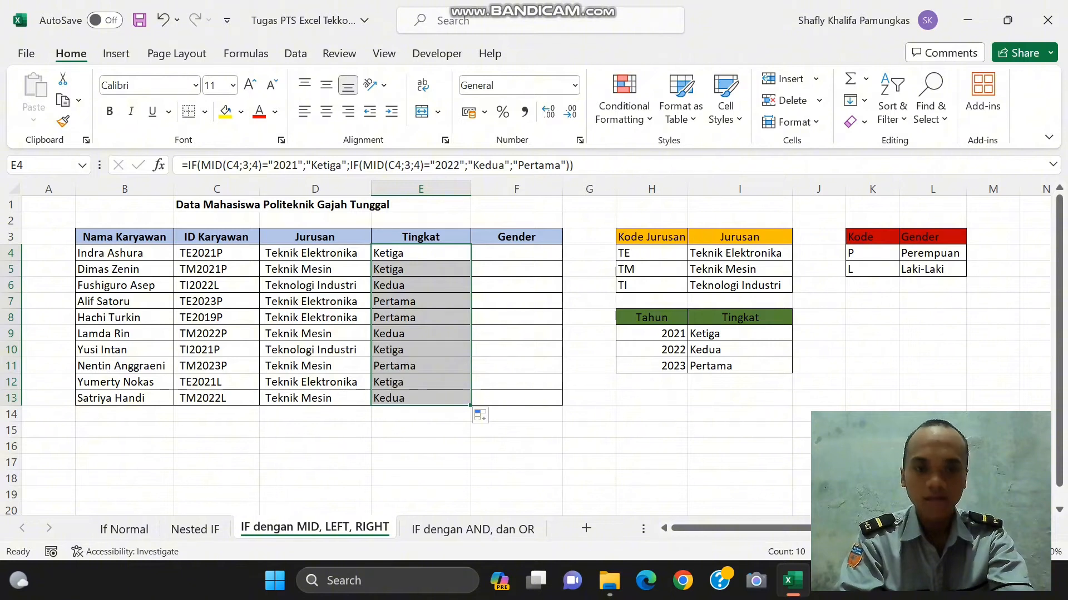
{"action": "left_click", "coordinate": [517, 253]}
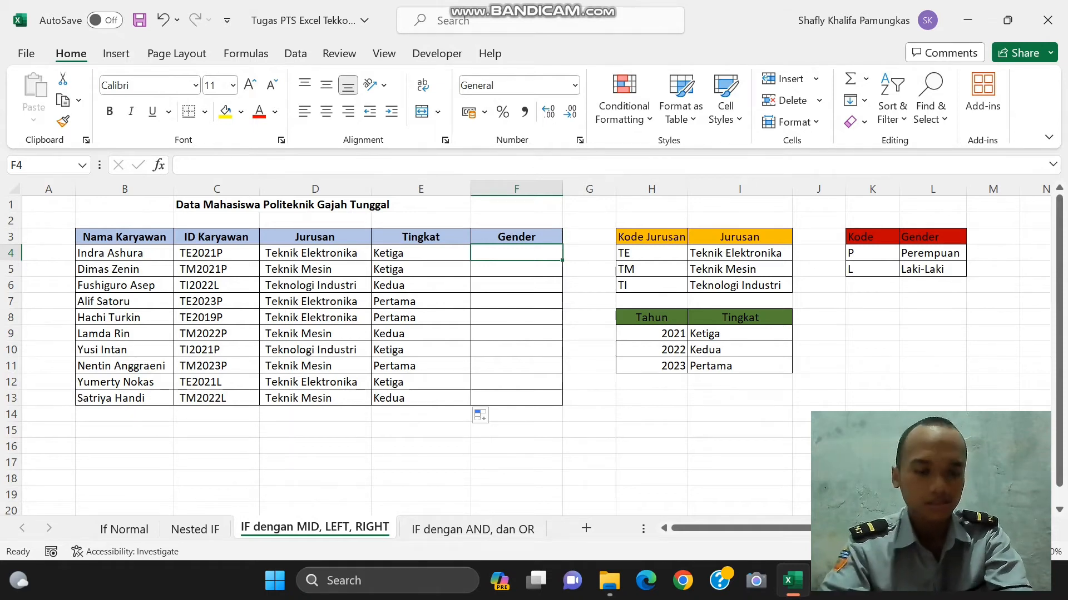
Start the Gender formula in F4 with =IF(RIGHT(C4;1), taking the last character of the ID Karyawan
{"action": "type", "text": "="}
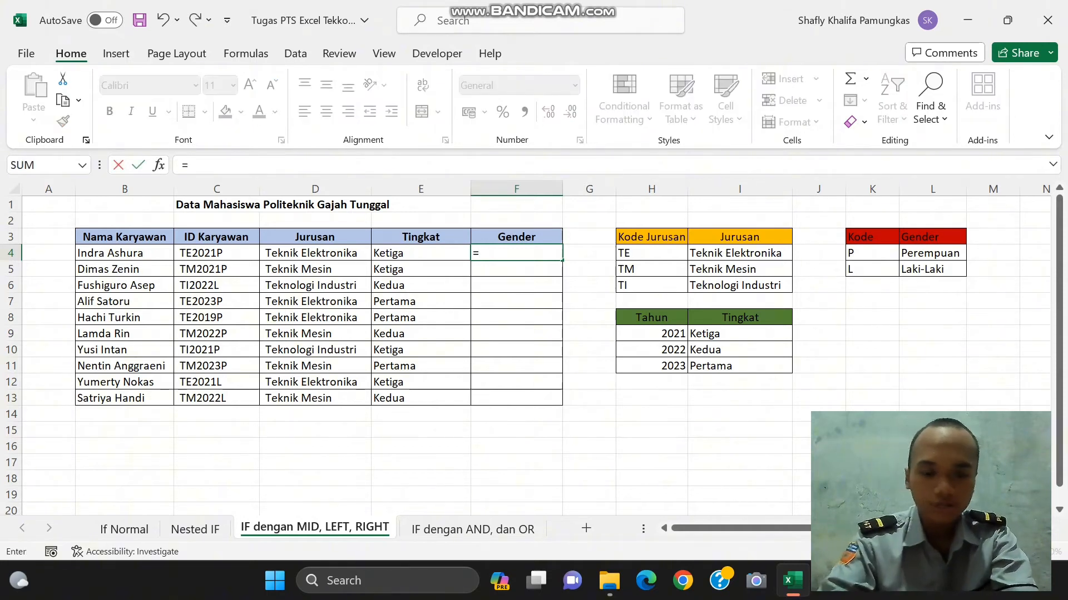
{"action": "type", "text": "IF("}
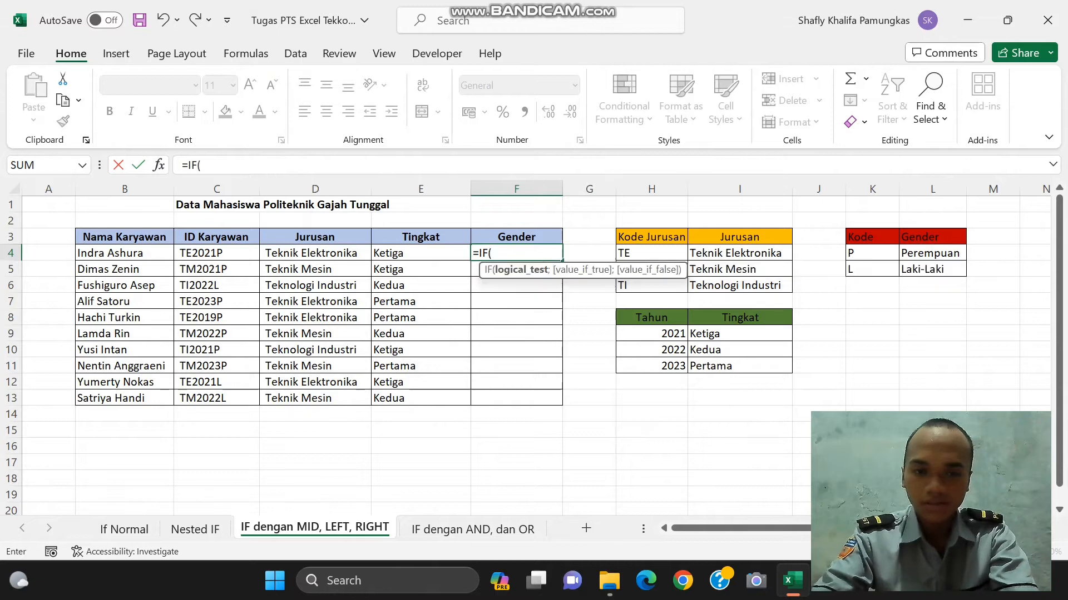
{"action": "type", "text": "RIGHT"}
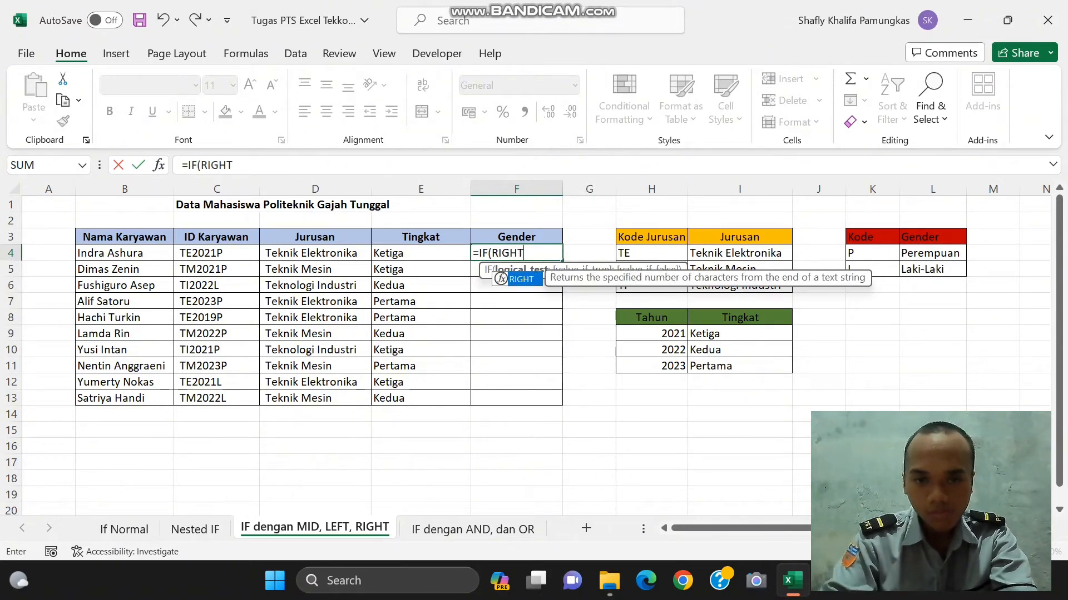
{"action": "type", "text": "("}
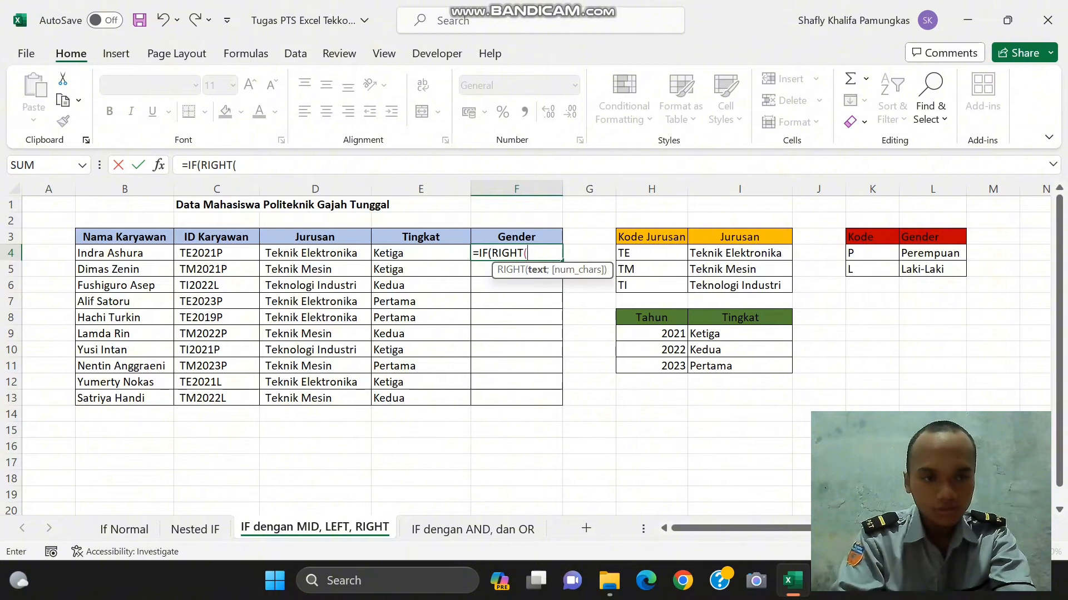
{"action": "left_click", "coordinate": [217, 253]}
{"action": "type", "text": ";"}
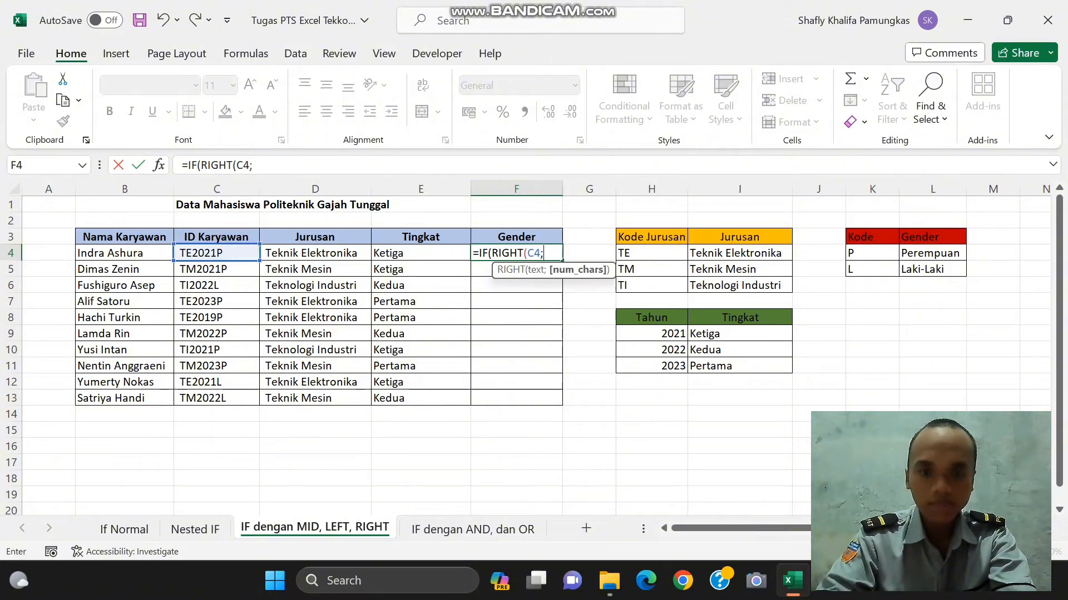
{"action": "type", "text": "1)"}
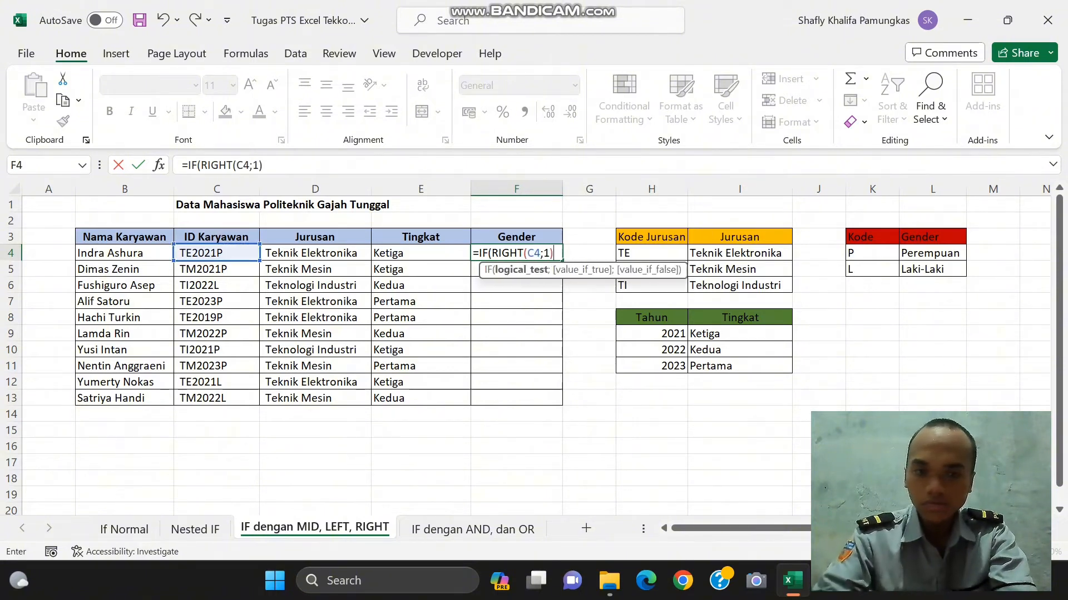
{"action": "type", "text": ";"}
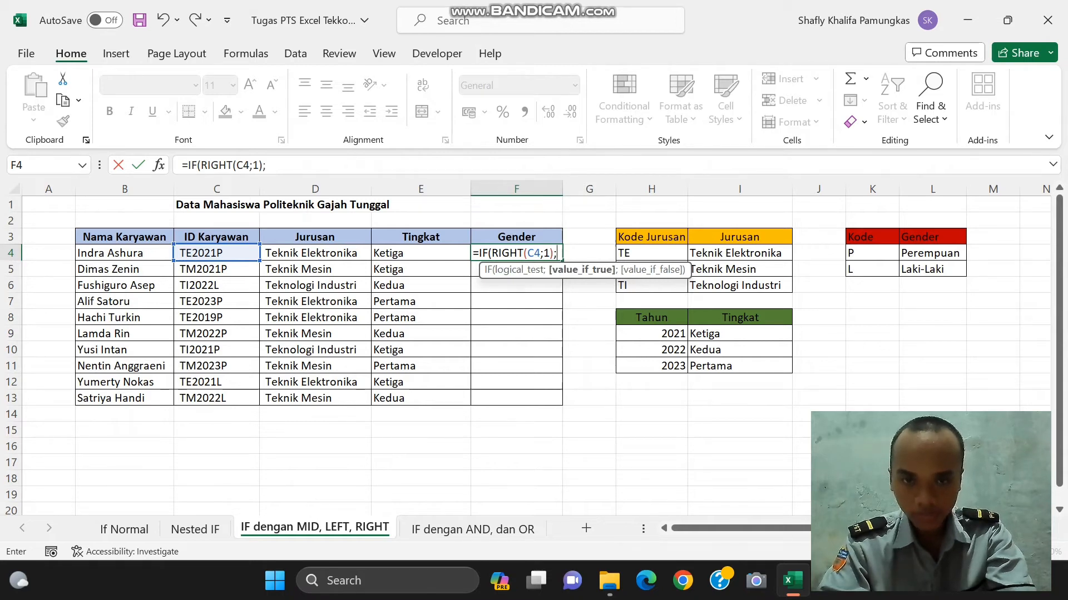
{"action": "key", "text": "BackSpace"}
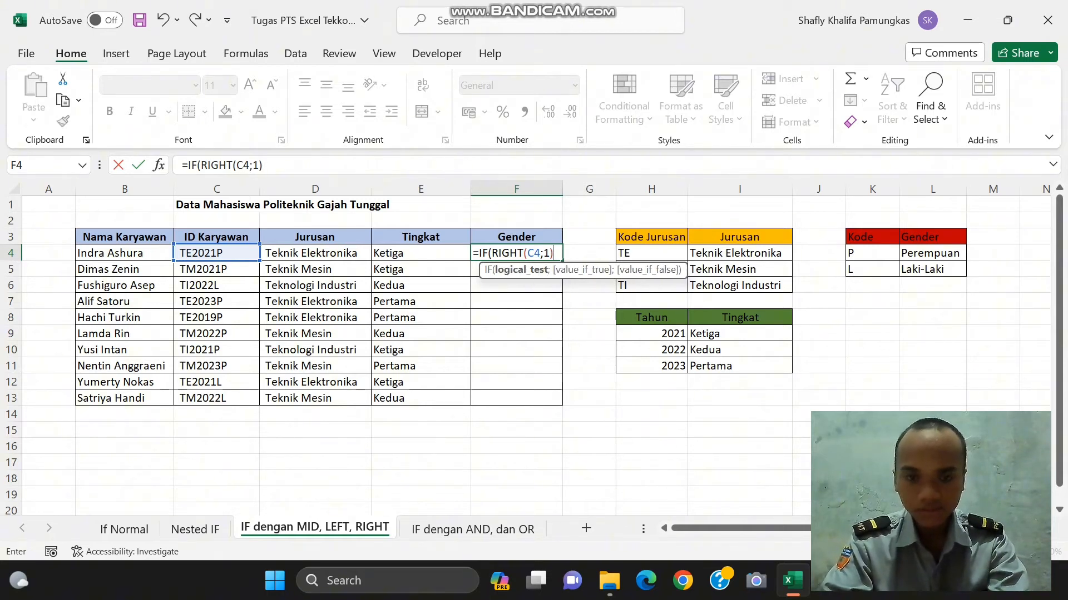
Complete the F4 formula with ="P";"perempuan";Laki laki) as comparison, true result and false result, and enter it
{"action": "type", "text": "=\"P"}
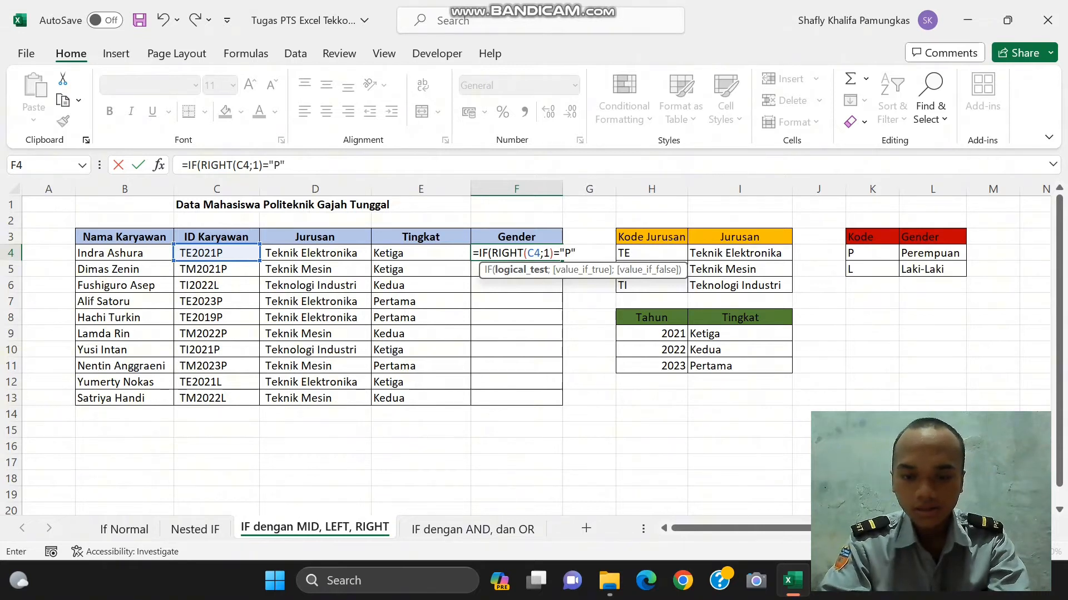
{"action": "type", "text": "\";\"perem"}
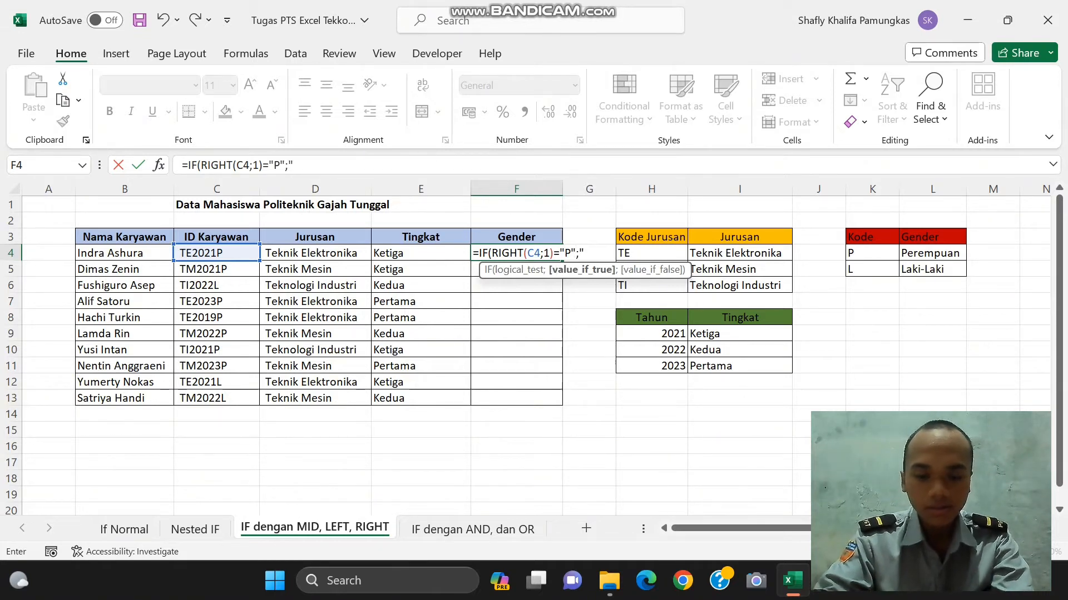
{"action": "type", "text": "p"}
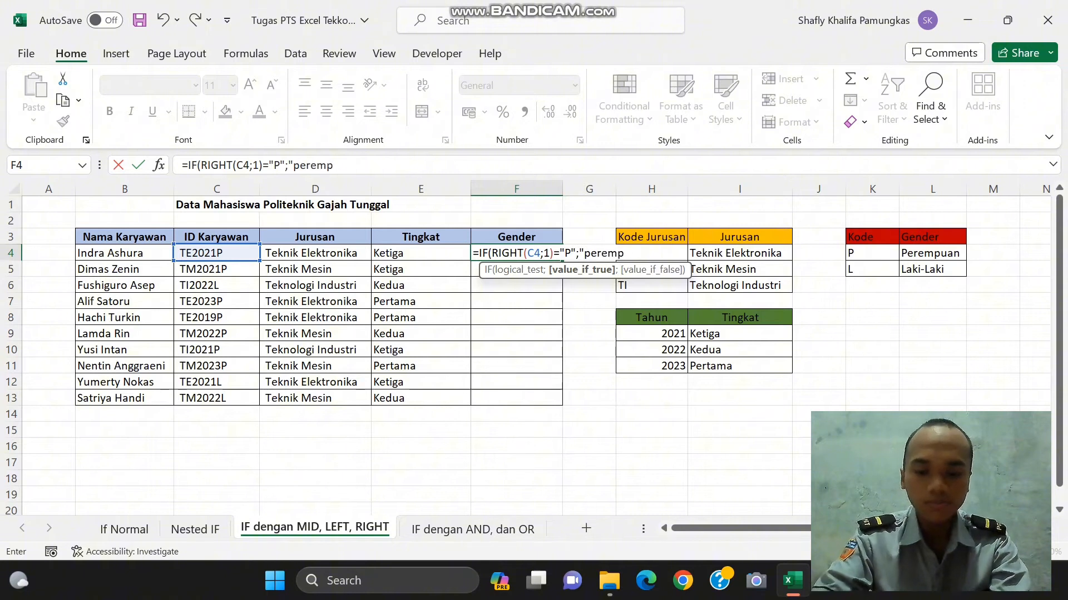
{"action": "type", "text": "uan\";"}
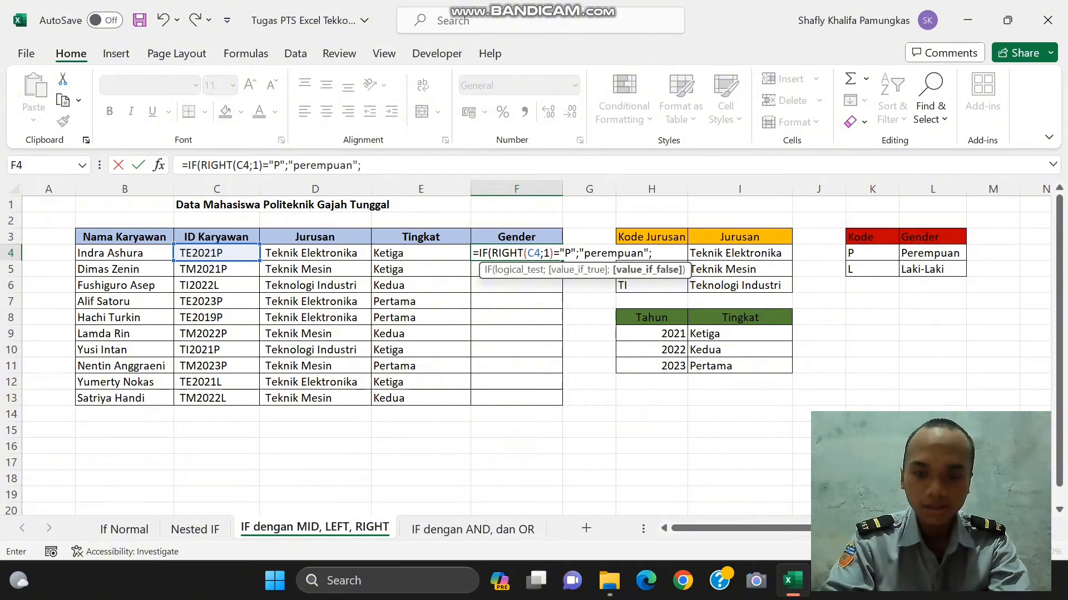
{"action": "type", "text": "\""}
{"action": "type", "text": "Laki"}
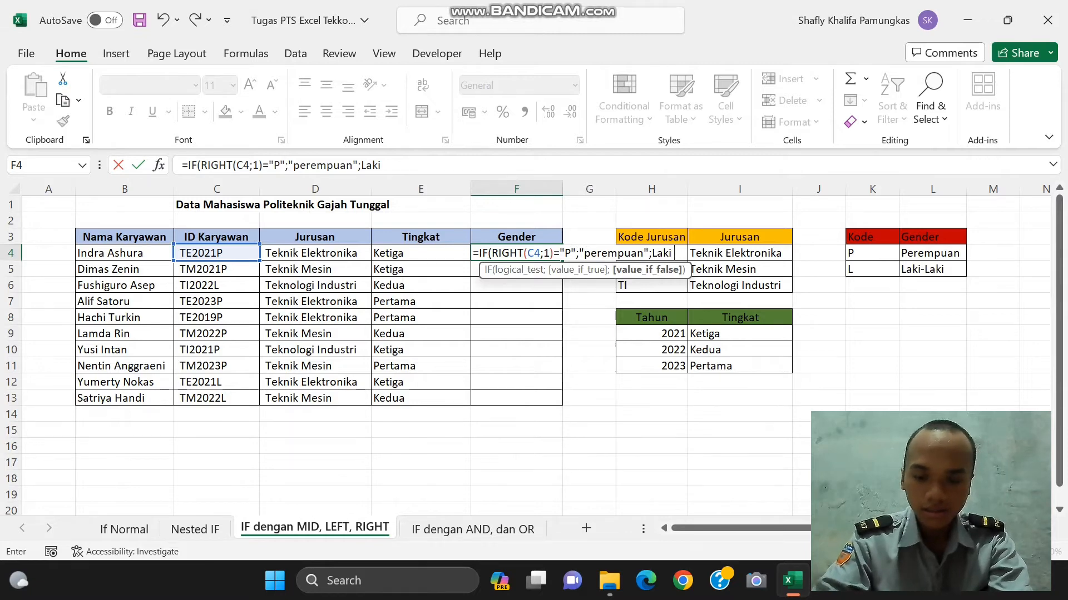
{"action": "type", "text": " laki)"}
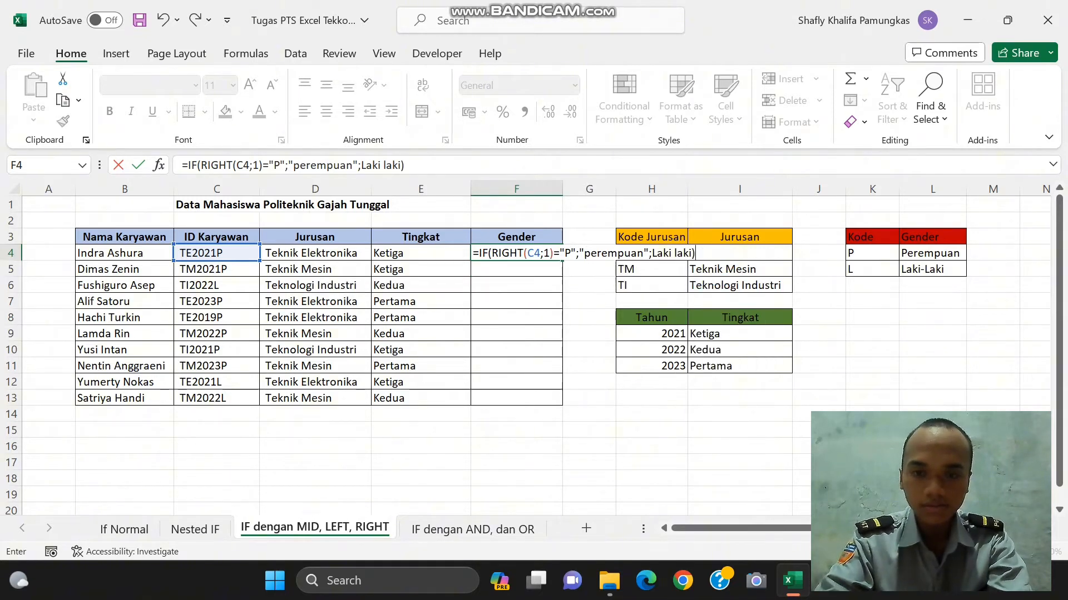
{"action": "key", "text": "Return"}
Fill the Gender formula from F4 down to F13 and inspect the formula in F6
{"action": "left_click", "coordinate": [494, 254]}
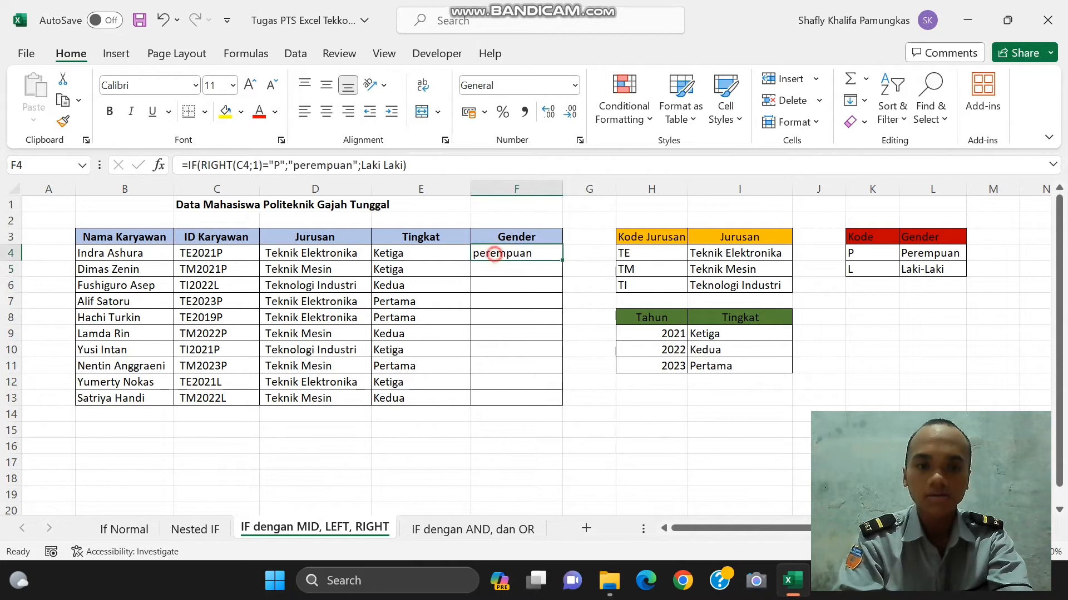
{"action": "left_click_drag", "start_coordinate": [562, 260], "coordinate": [562, 405]}
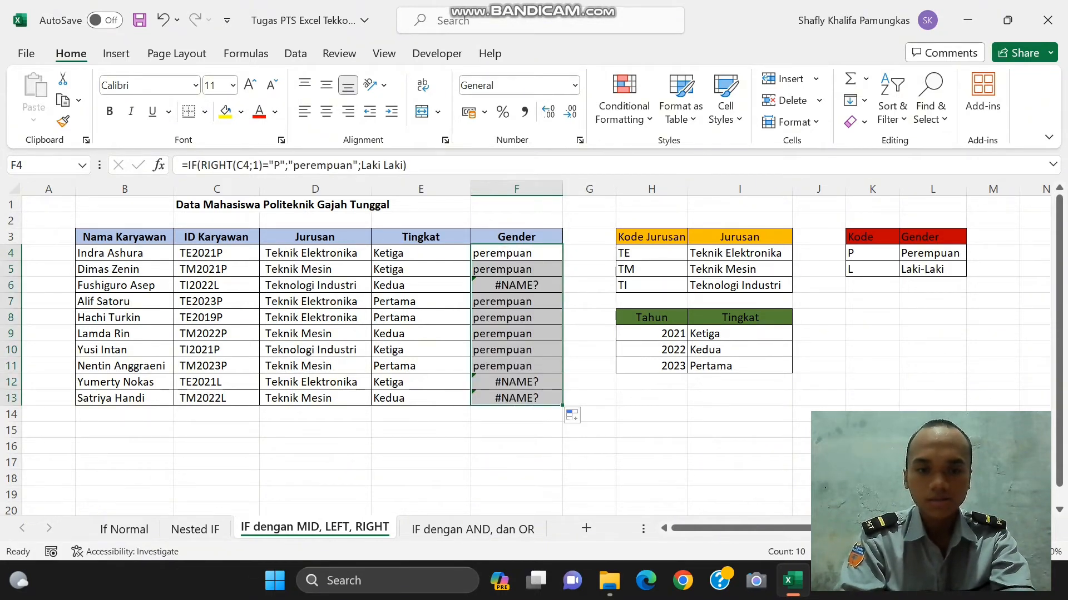
{"action": "left_click", "coordinate": [522, 286]}
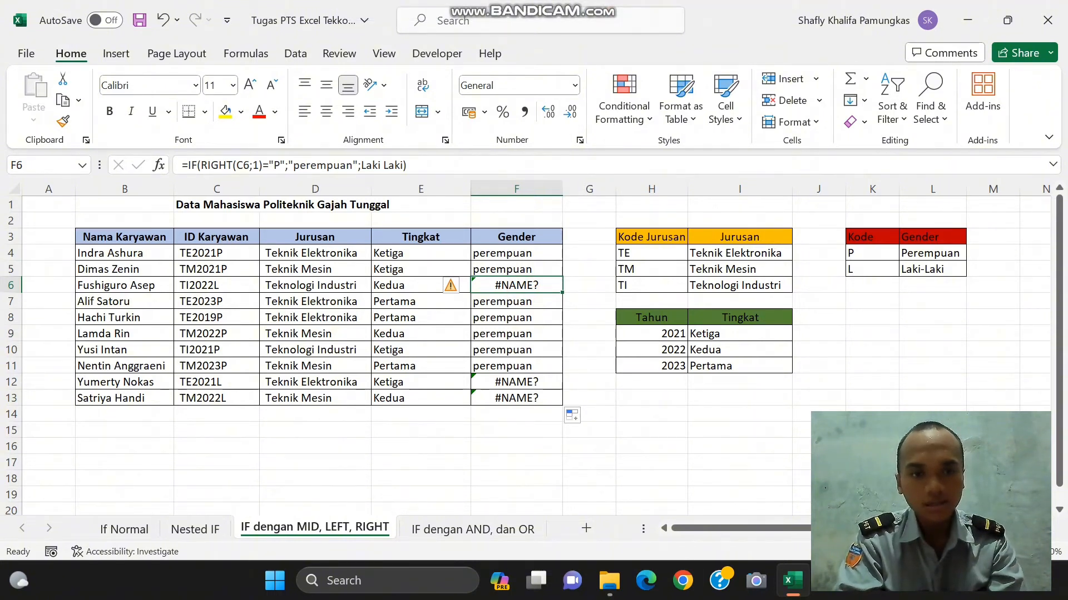
Reopen the F4 formula for editing and delete it back to =IF(RIGHT
{"action": "left_click", "coordinate": [535, 251]}
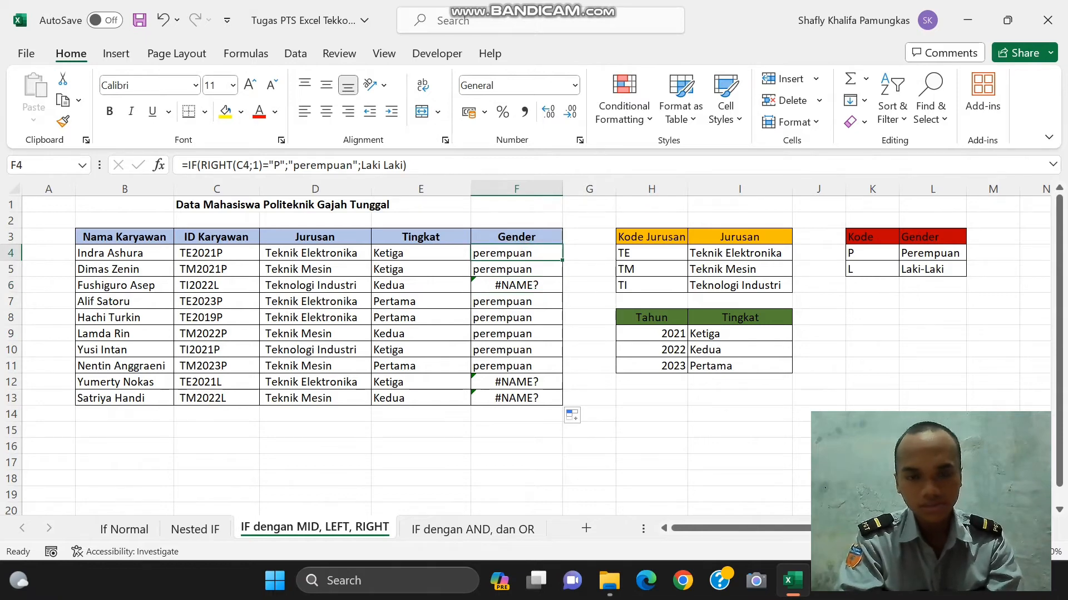
{"action": "left_click", "coordinate": [426, 165]}
{"action": "key", "text": "BackSpace"}
{"action": "key", "text": "BackSpace"}
{"action": "key", "text": "BackSpace"}
{"action": "key", "text": "BackSpace"}
{"action": "key", "text": "BackSpace"}
{"action": "key", "text": "BackSpace"}
{"action": "key", "text": "BackSpace"}
{"action": "key", "text": "BackSpace"}
{"action": "key", "text": "BackSpace"}
{"action": "key", "text": "BackSpace"}
{"action": "key", "text": "BackSpace"}
{"action": "key", "text": "BackSpace"}
{"action": "key", "text": "BackSpace"}
{"action": "key", "text": "BackSpace"}
{"action": "key", "text": "BackSpace"}
{"action": "key", "text": "BackSpace"}
{"action": "key", "text": "BackSpace"}
{"action": "key", "text": "BackSpace"}
{"action": "key", "text": "BackSpace"}
{"action": "key", "text": "BackSpace"}
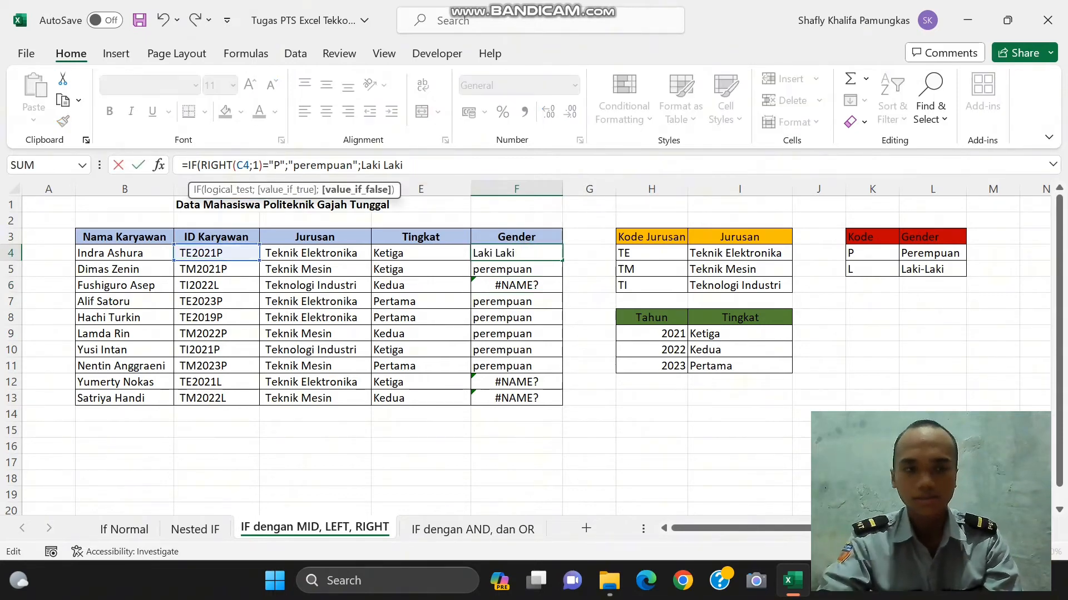
{"action": "key", "text": "BackSpace"}
{"action": "key", "text": "BackSpace"}
{"action": "key", "text": "BackSpace"}
{"action": "key", "text": "BackSpace"}
{"action": "key", "text": "BackSpace"}
{"action": "key", "text": "BackSpace"}
{"action": "key", "text": "BackSpace"}
{"action": "key", "text": "BackSpace"}
{"action": "key", "text": "BackSpace"}
{"action": "key", "text": "BackSpace"}
{"action": "key", "text": "BackSpace"}
{"action": "key", "text": "BackSpace"}
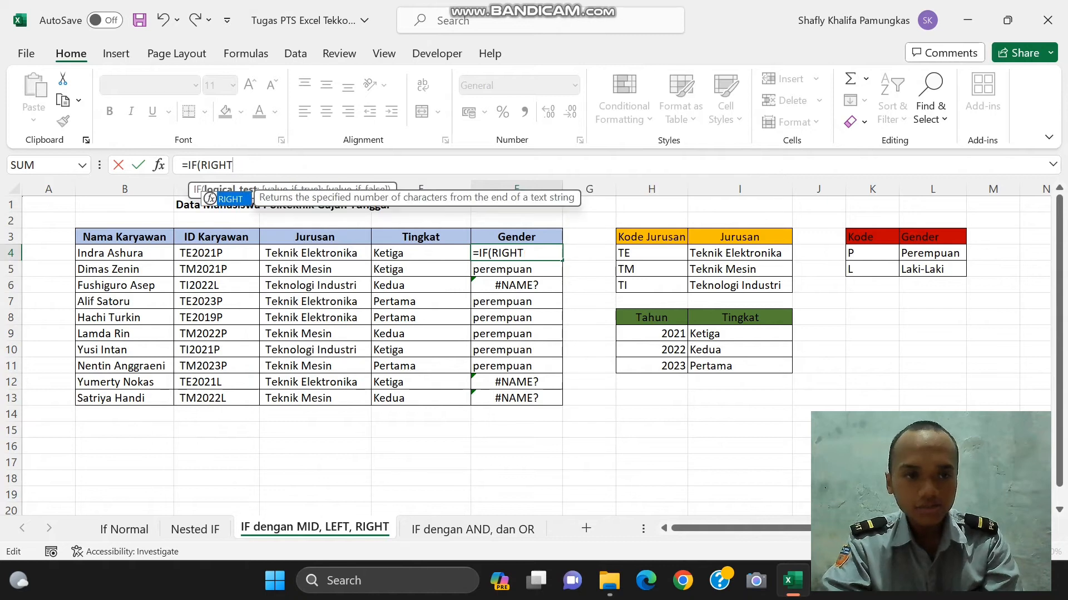
Continue the F4 formula with (C4;1)= to compare the last character of the ID Karyawan
{"action": "type", "text": "("}
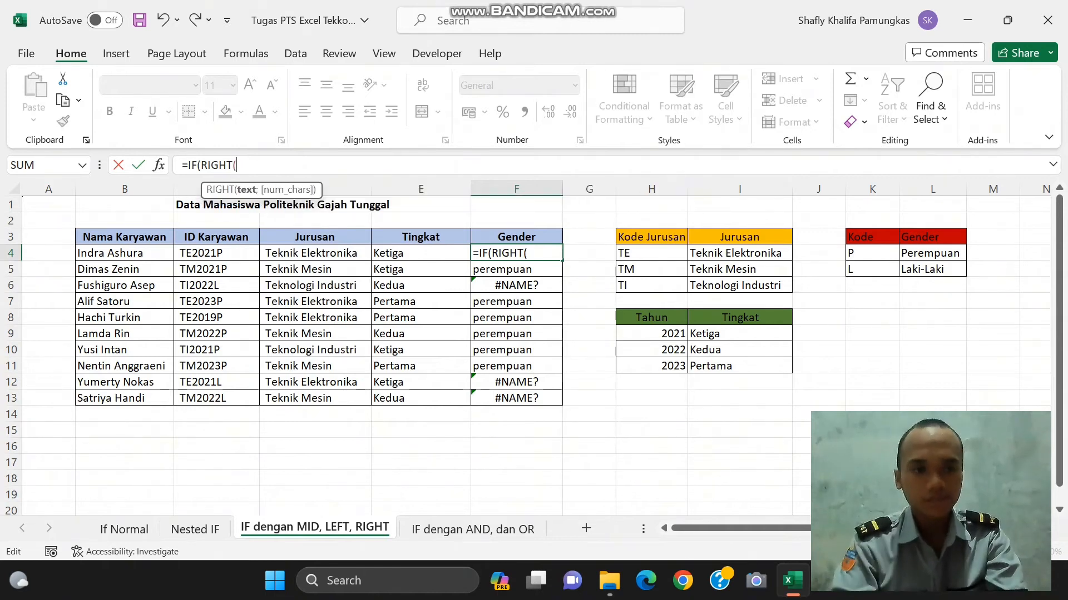
{"action": "left_click", "coordinate": [230, 254]}
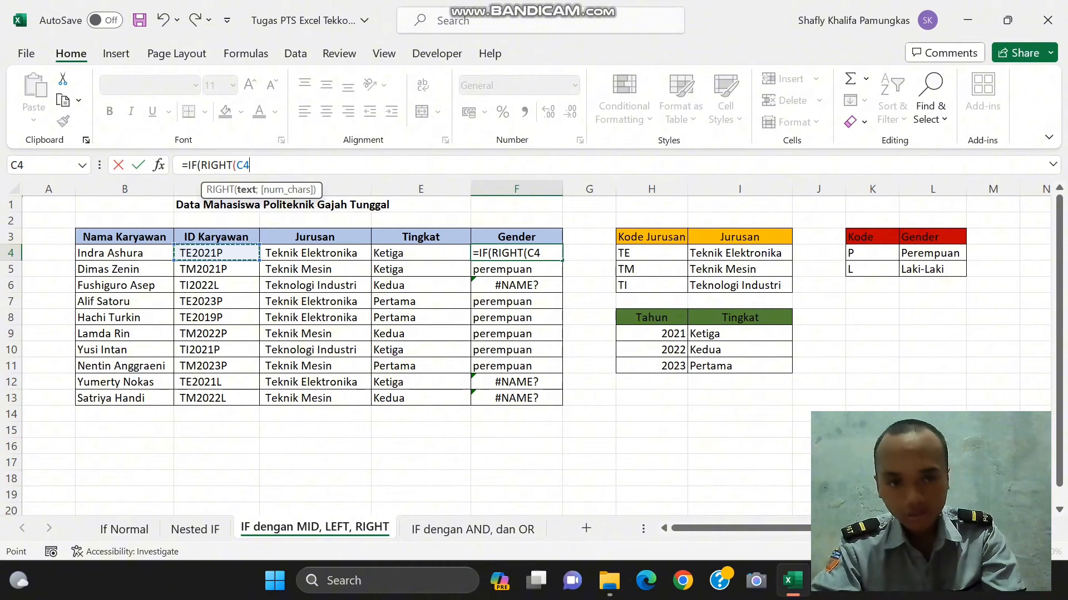
{"action": "type", "text": ";1"}
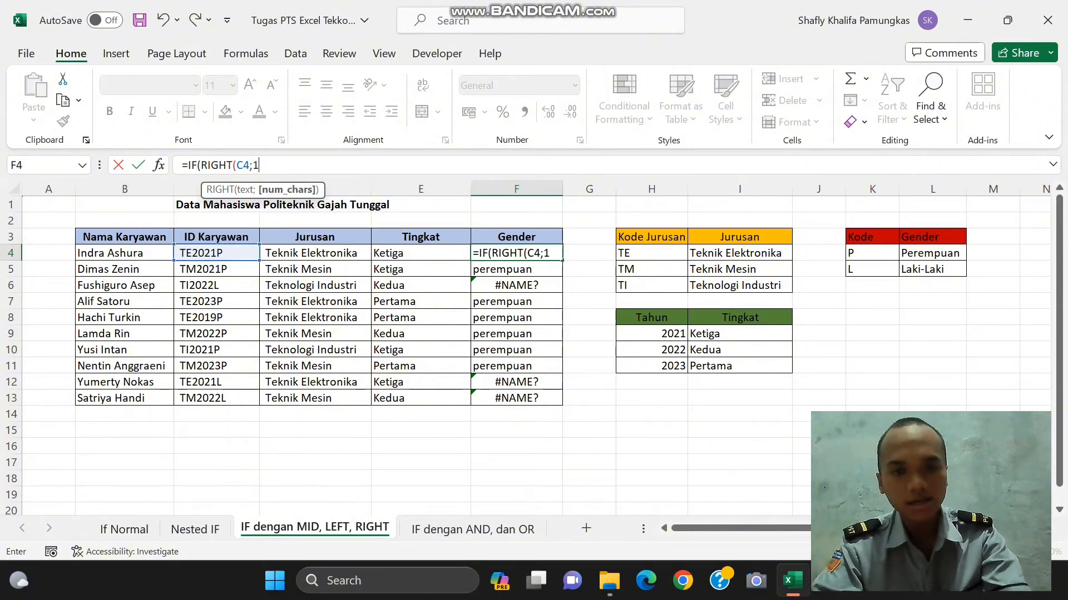
{"action": "type", "text": ")"}
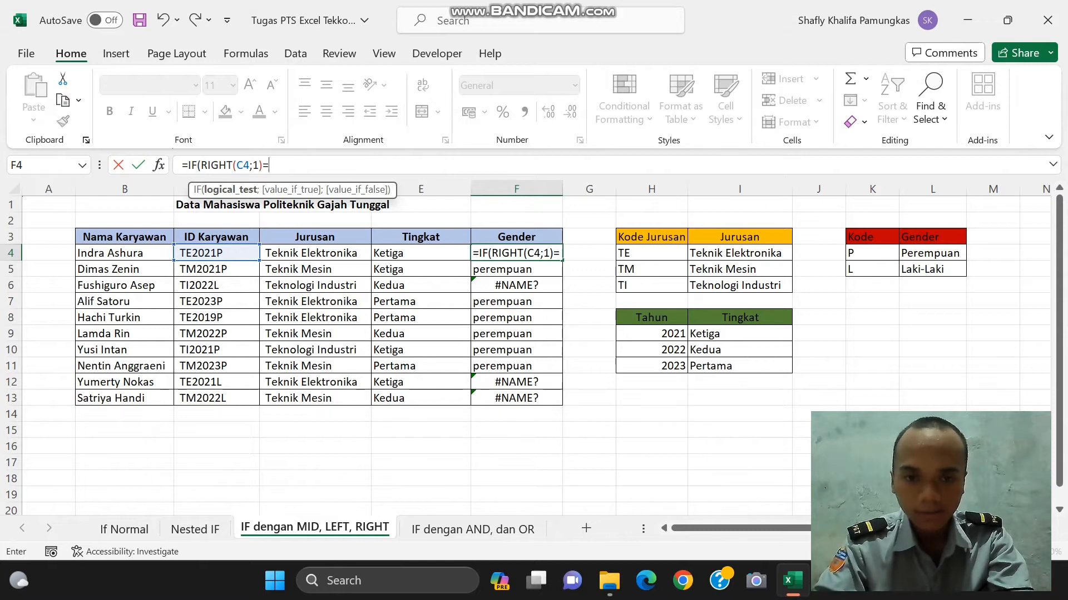
{"action": "type", "text": "=\""}
{"action": "key", "text": "BackSpace"}
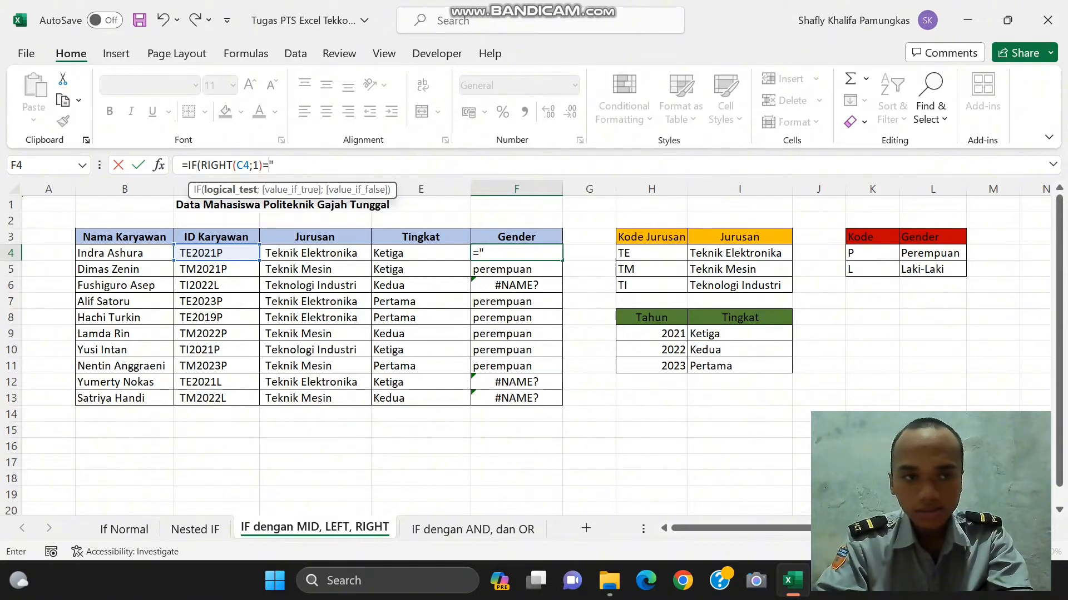
{"action": "left_click", "coordinate": [880, 254]}
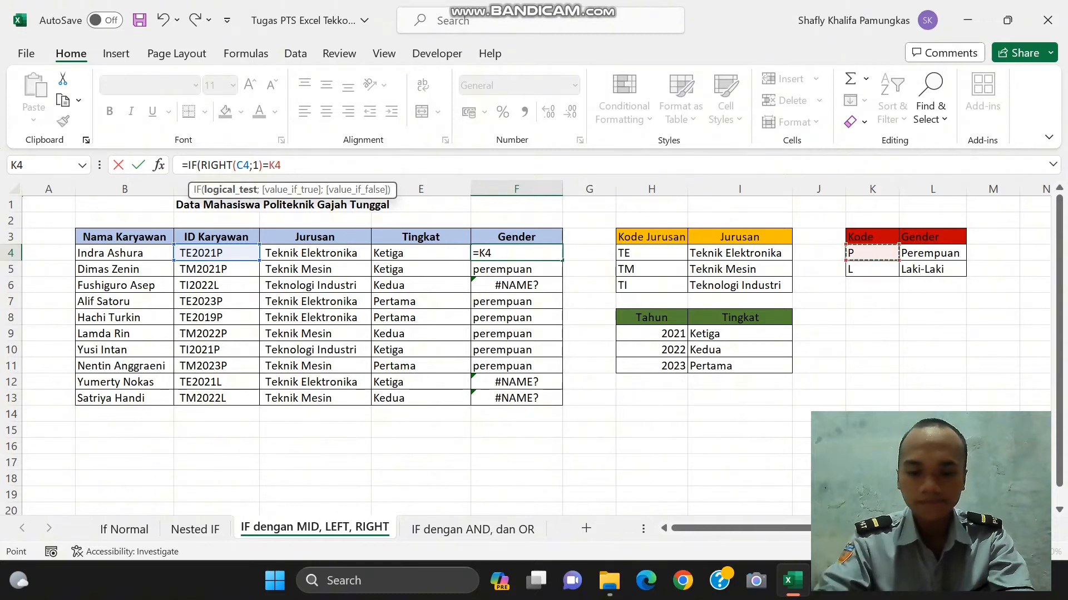
{"action": "type", "text": ";"}
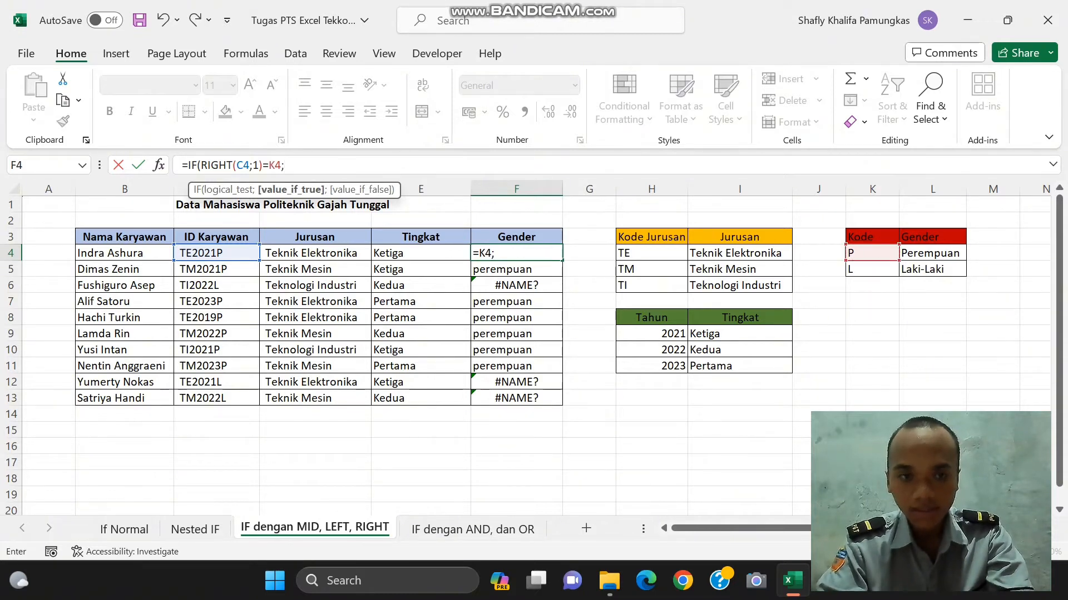
{"action": "left_click", "coordinate": [932, 254]}
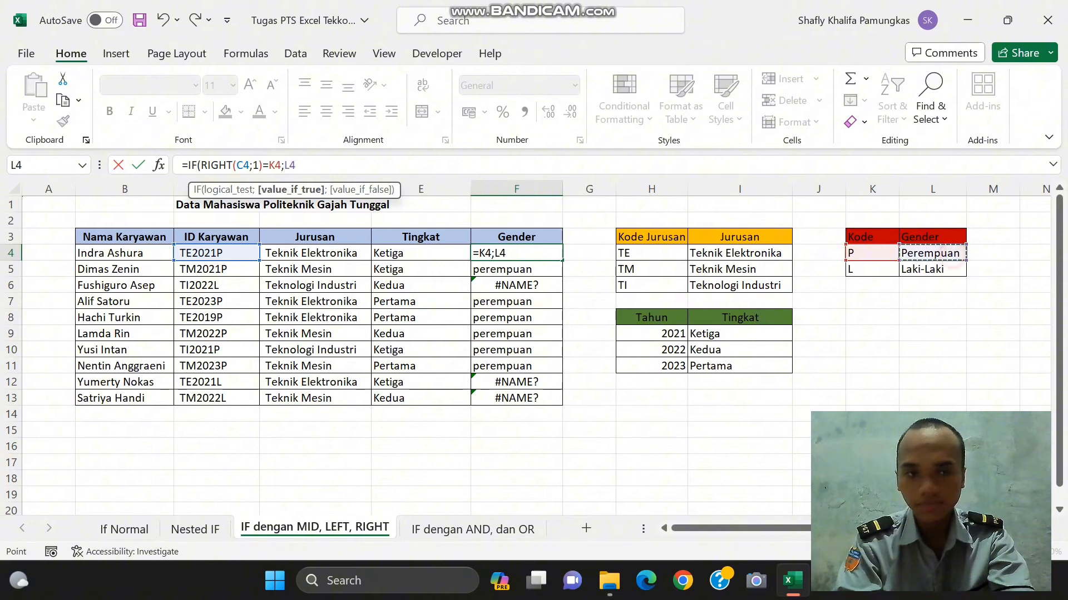
{"action": "type", "text": ";"}
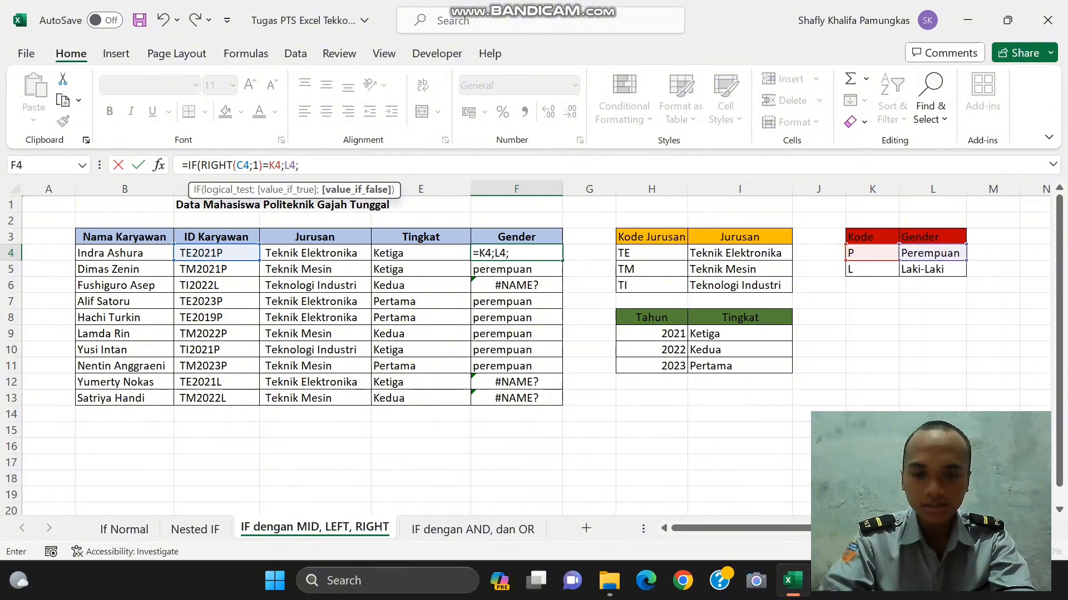
{"action": "key", "text": "BackSpace"}
{"action": "key", "text": "BackSpace"}
{"action": "key", "text": "BackSpace"}
{"action": "key", "text": "BackSpace"}
{"action": "key", "text": "BackSpace"}
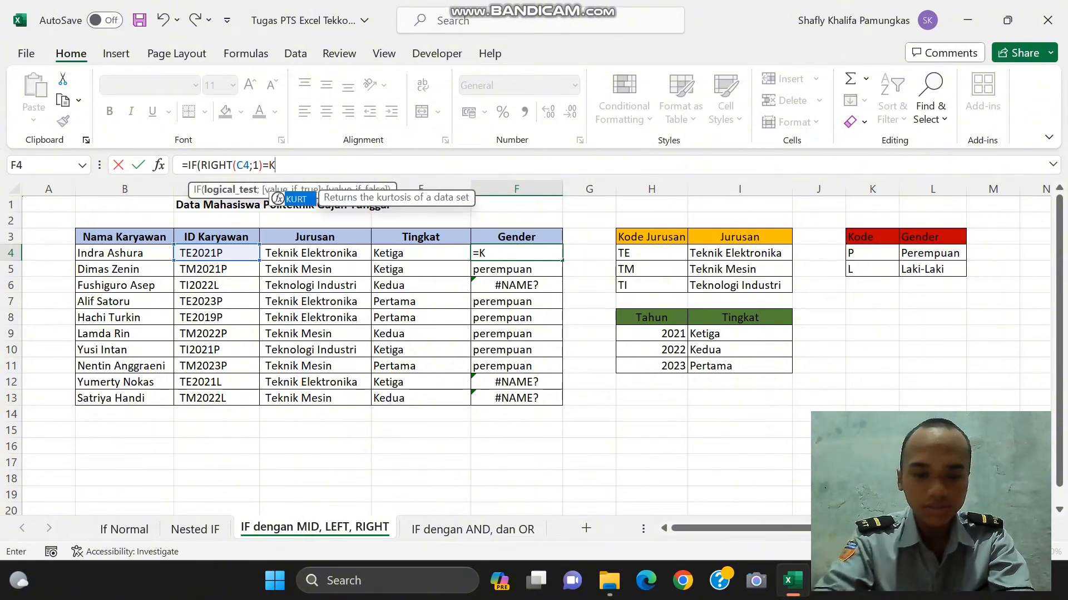
{"action": "key", "text": "BackSpace"}
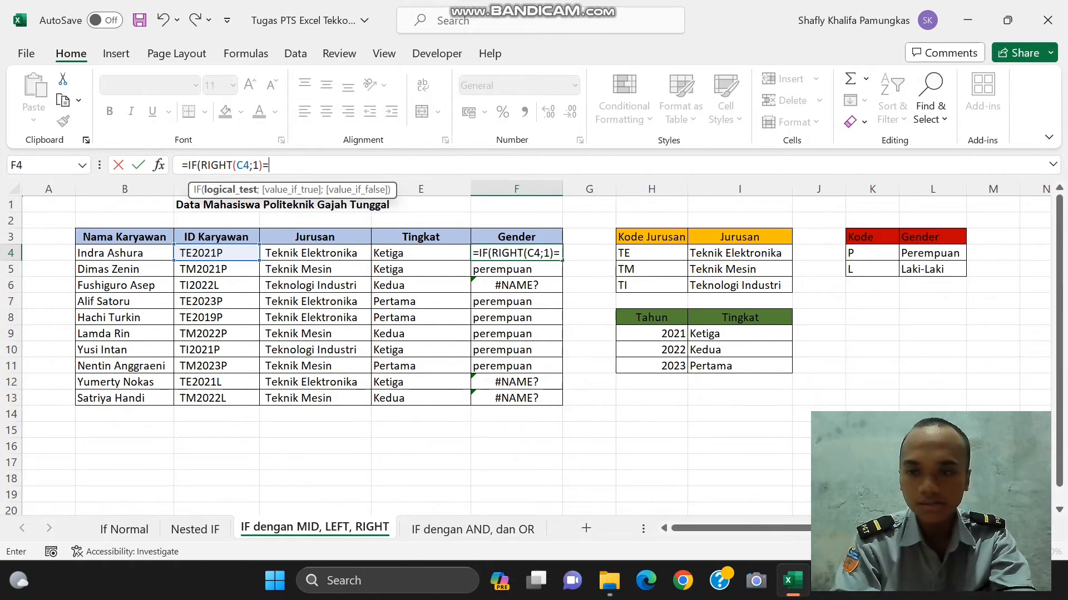
{"action": "left_click", "coordinate": [932, 254]}
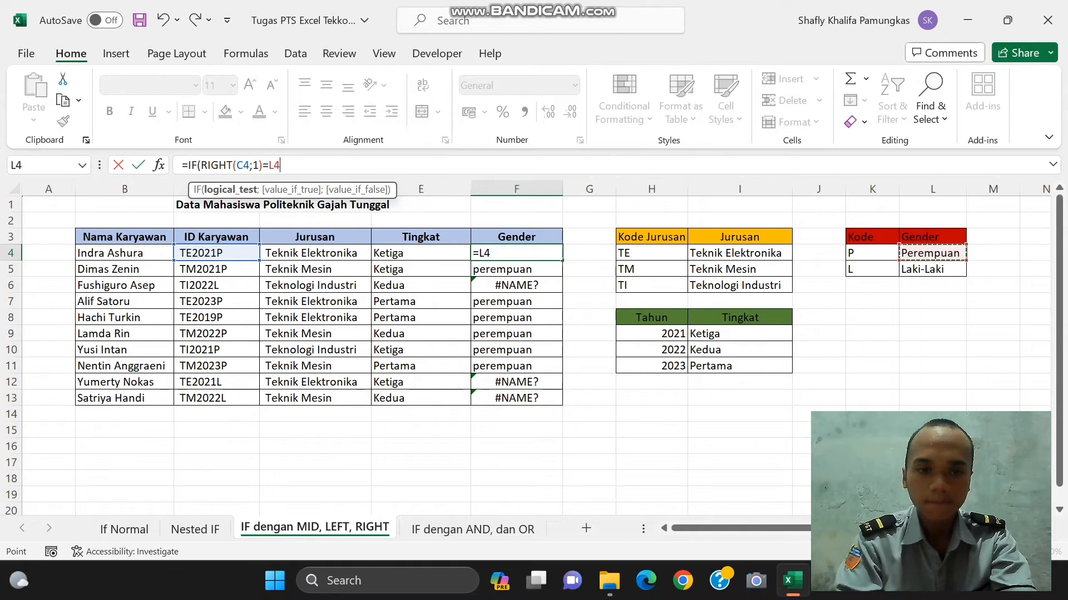
{"action": "key", "text": "BackSpace"}
{"action": "key", "text": "BackSpace"}
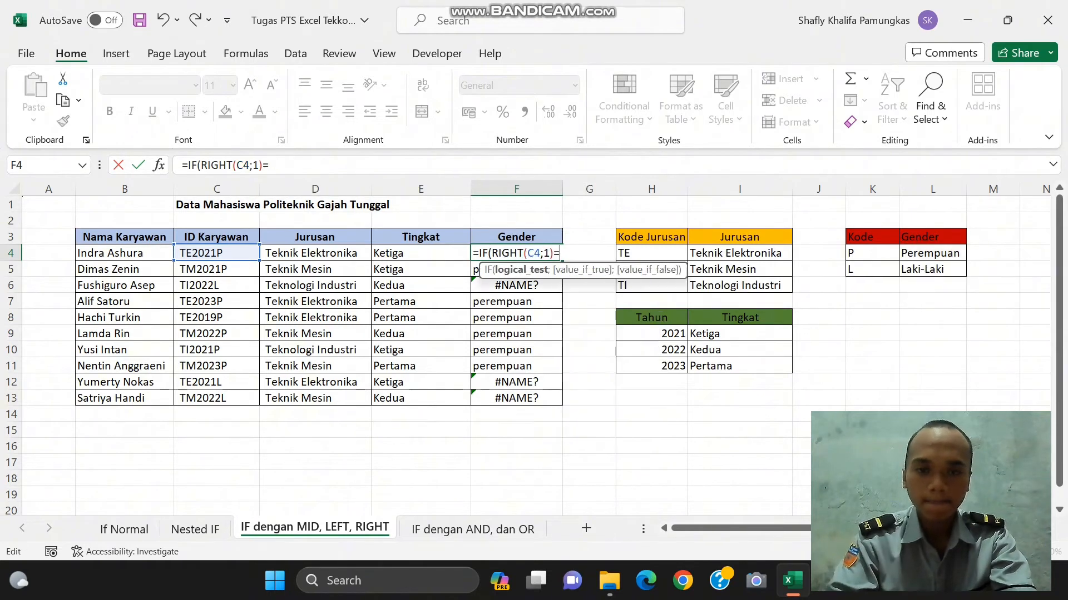
Continue the F4 Gender formula with absolute references, comparing against $K$4 and returning $L$4 when true
{"action": "left_click", "coordinate": [868, 253]}
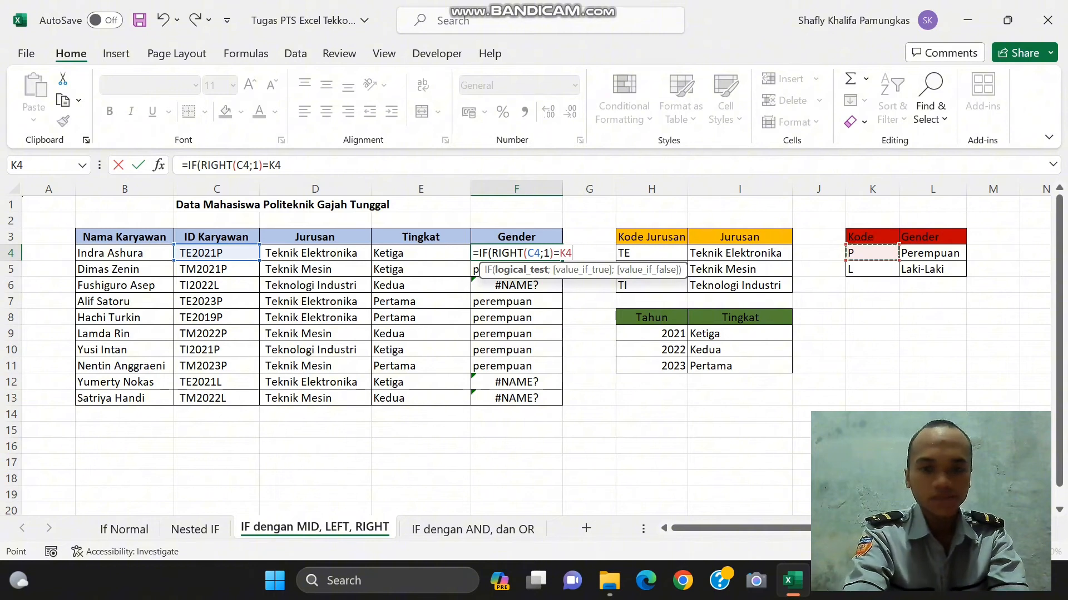
{"action": "key", "text": "F4"}
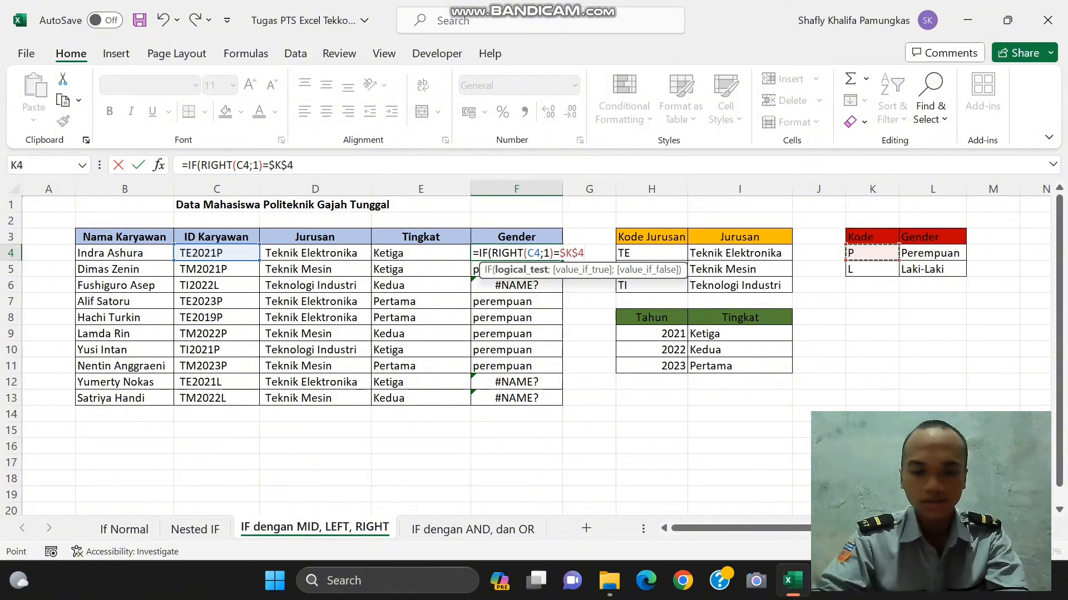
{"action": "type", "text": ";"}
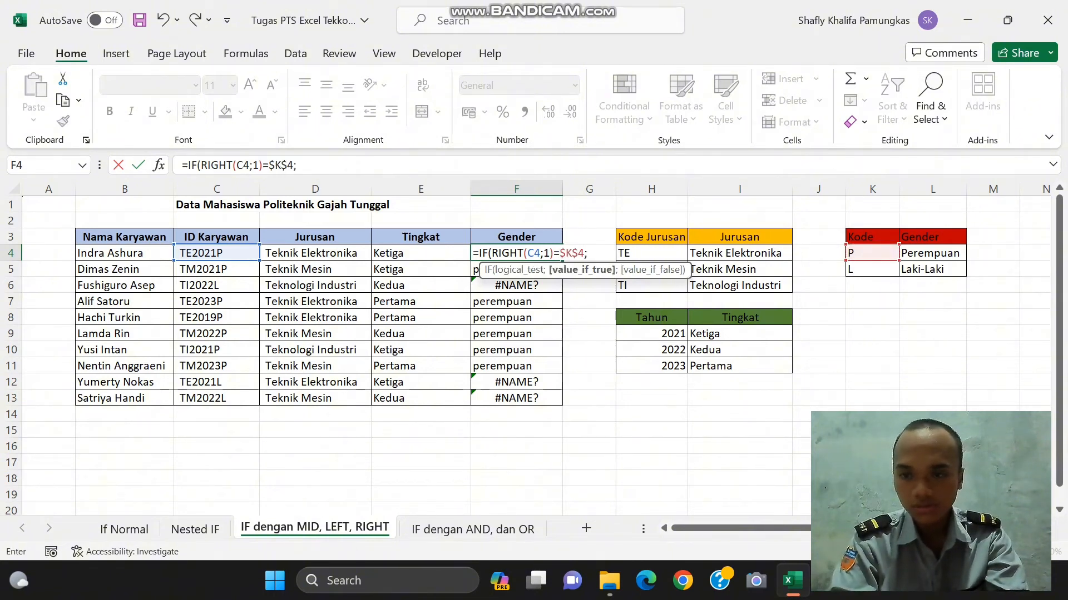
{"action": "left_click", "coordinate": [932, 254]}
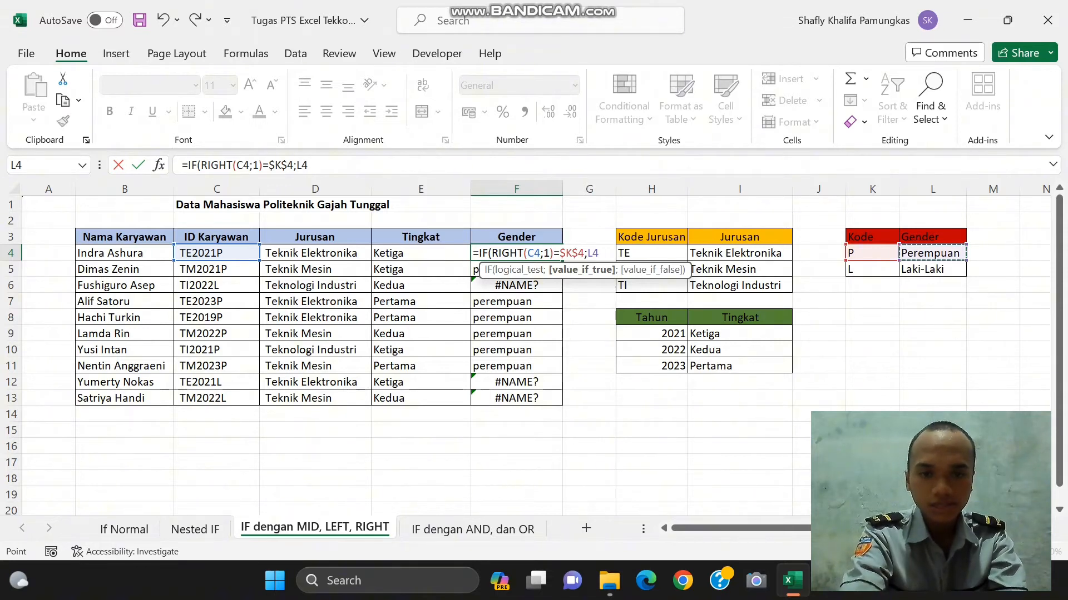
{"action": "key", "text": "F4"}
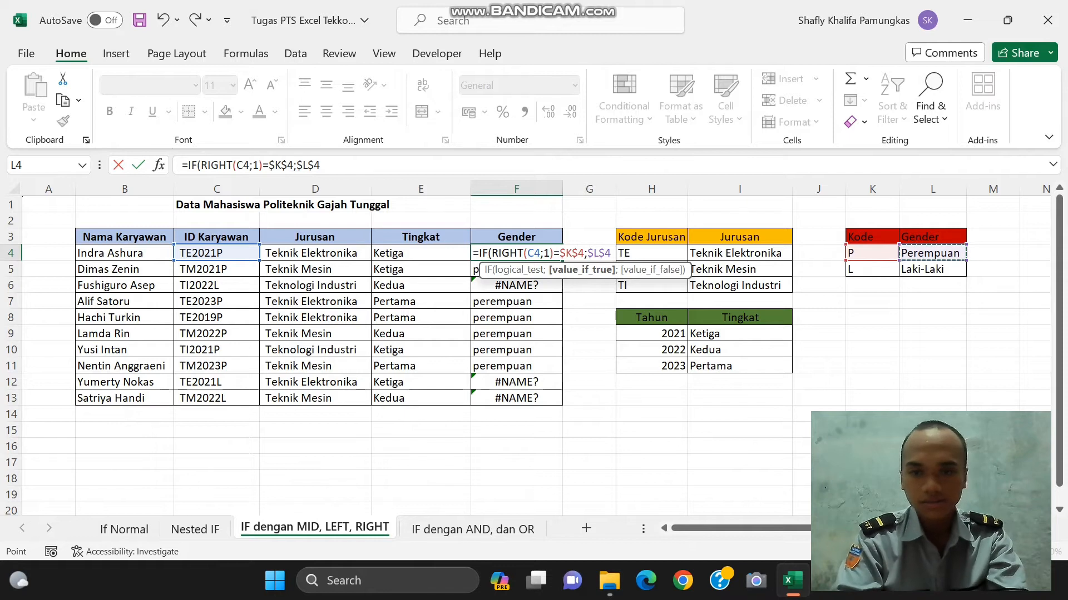
{"action": "type", "text": ";"}
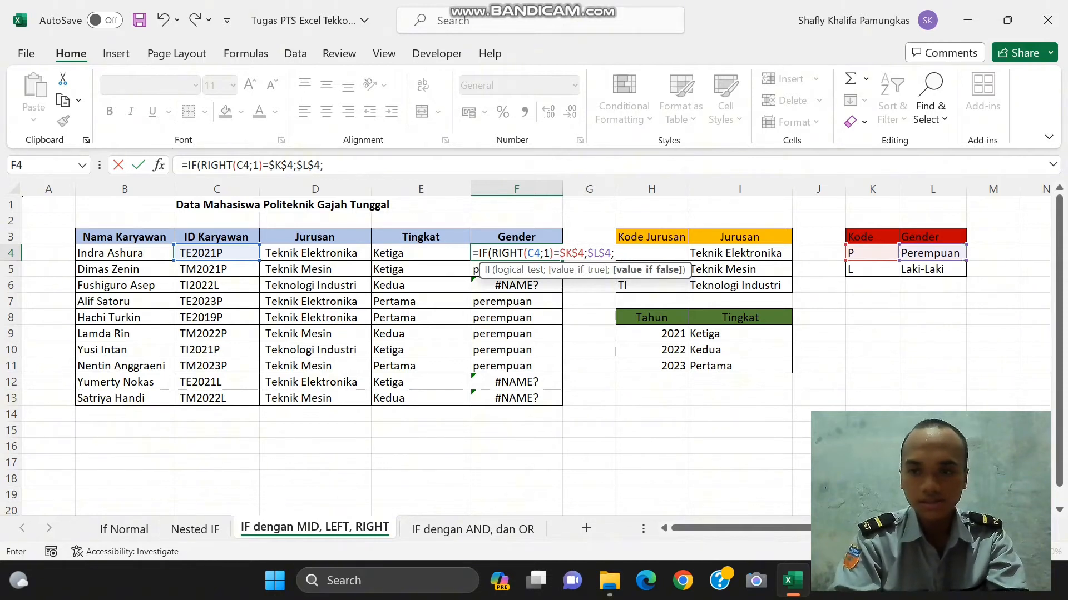
Finish the F4 formula with $L$5 as the false result, enter it and fill it down to F13
{"action": "left_click", "coordinate": [941, 272]}
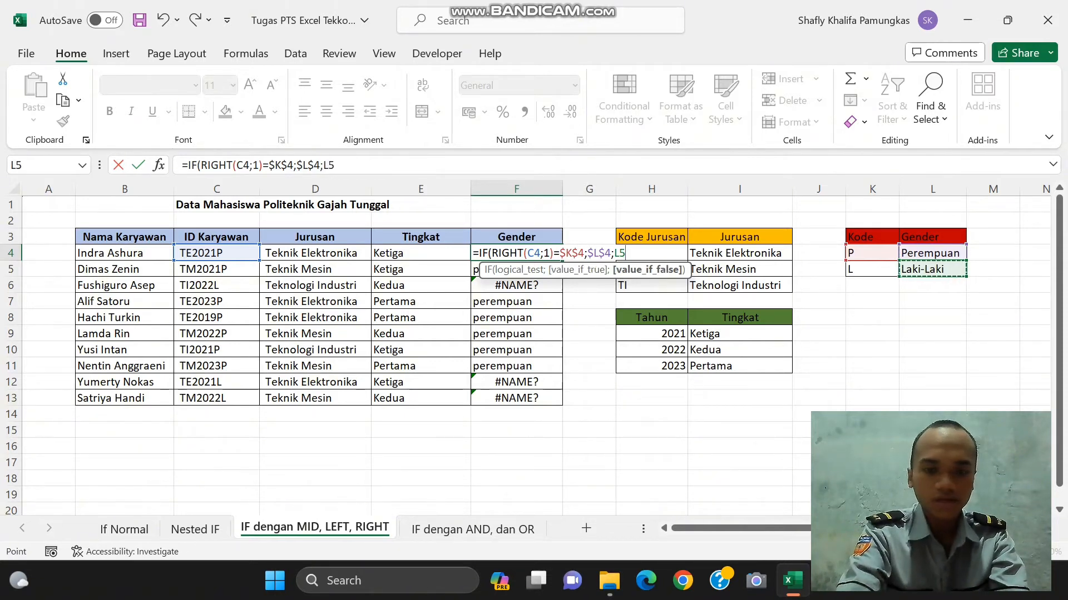
{"action": "key", "text": "F4"}
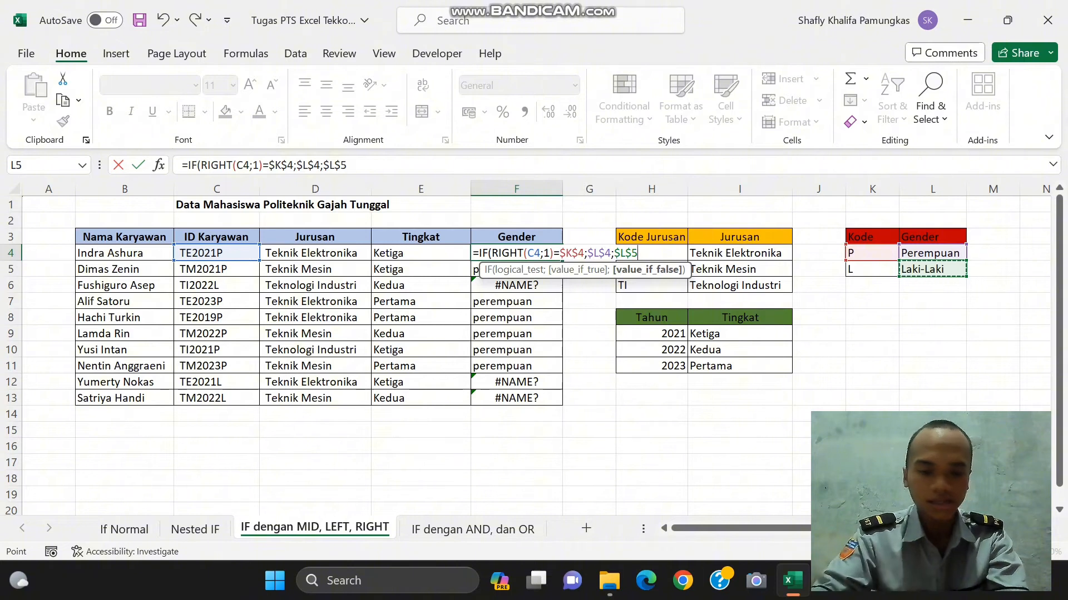
{"action": "type", "text": ")"}
{"action": "key", "text": "Return"}
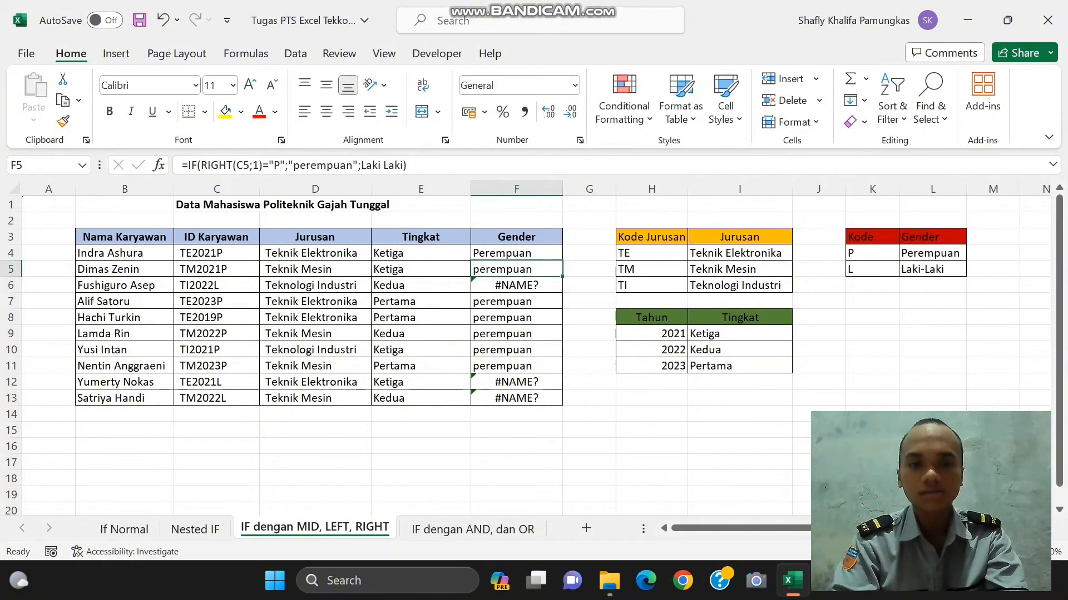
{"action": "left_click", "coordinate": [521, 251]}
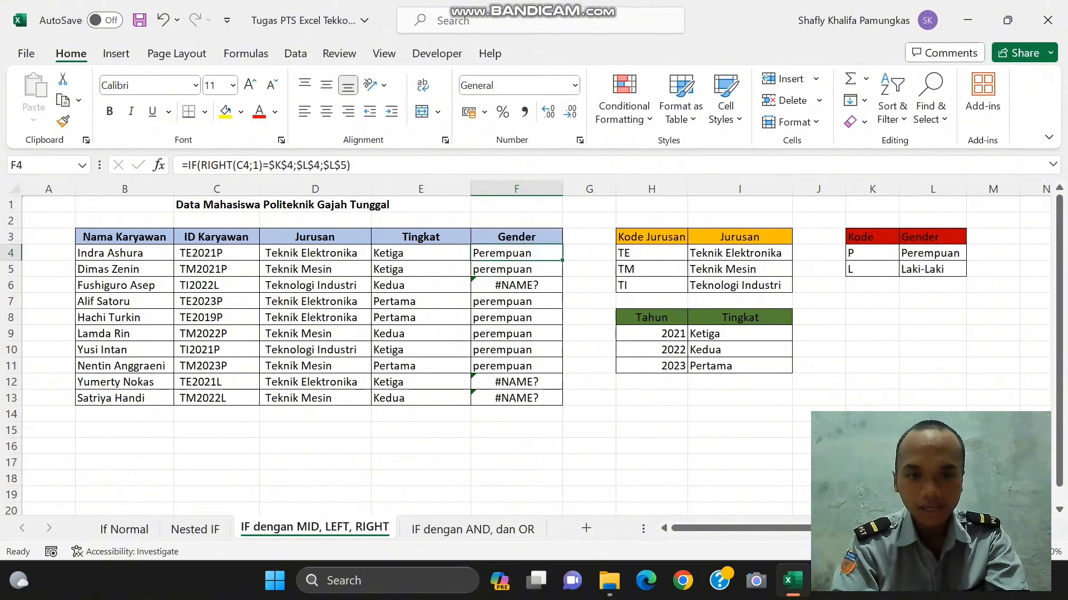
{"action": "left_click_drag", "start_coordinate": [562, 260], "coordinate": [560, 405]}
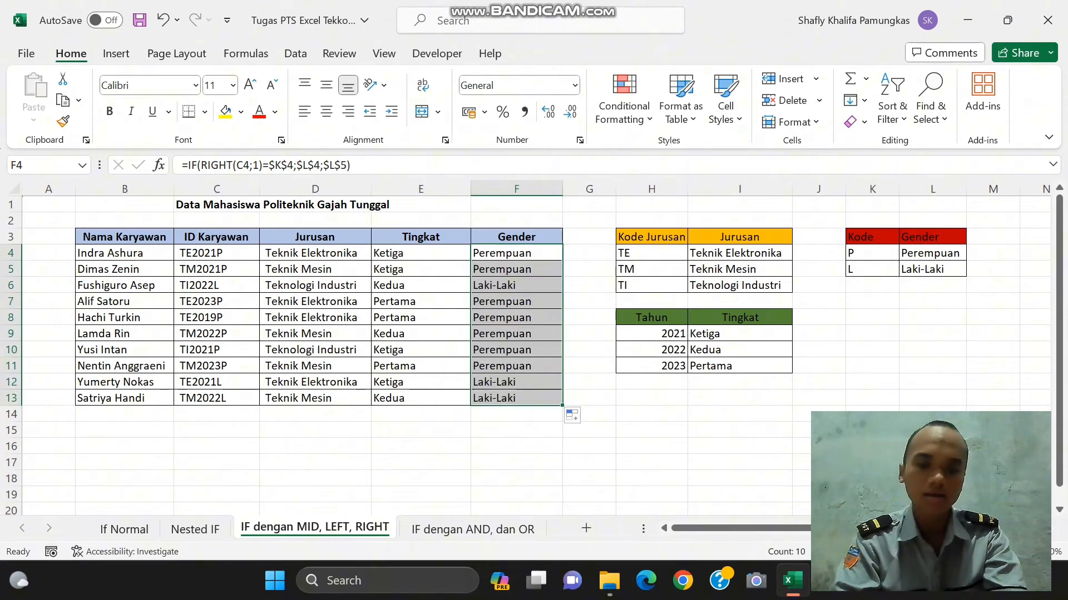
Open the IF dengan AND, dan OR sheet and select the first Performa cell, F4
{"action": "left_click", "coordinate": [475, 528]}
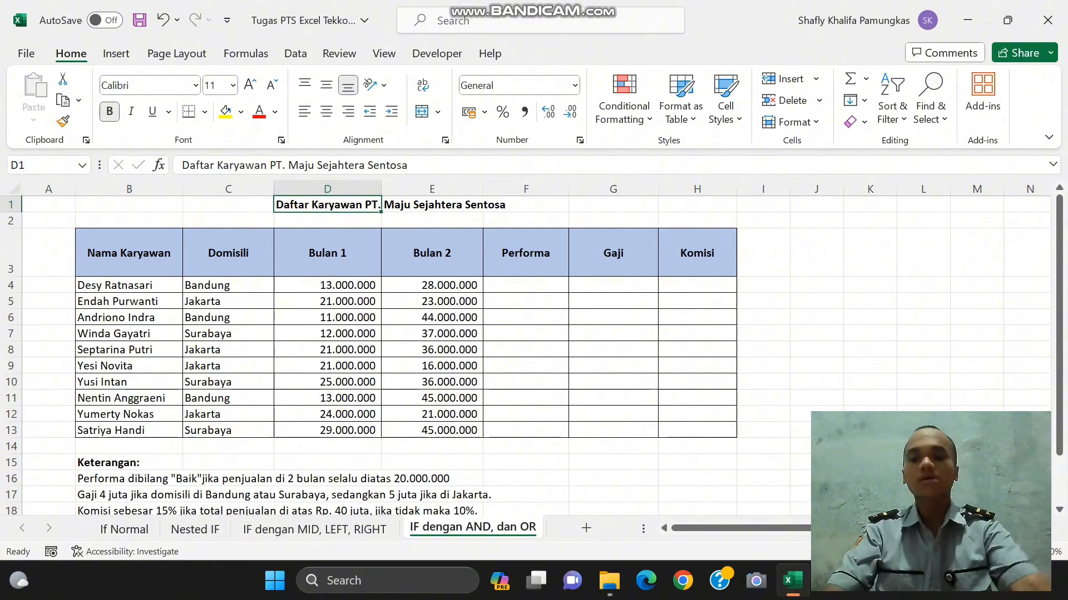
{"action": "left_click", "coordinate": [517, 288]}
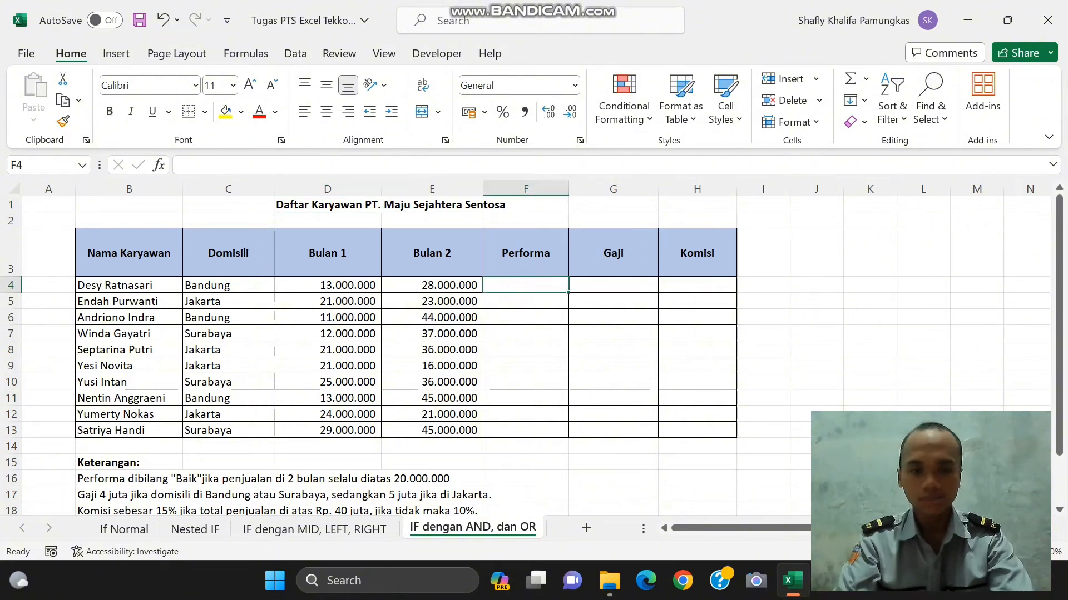
{"action": "type", "text": "=I"}
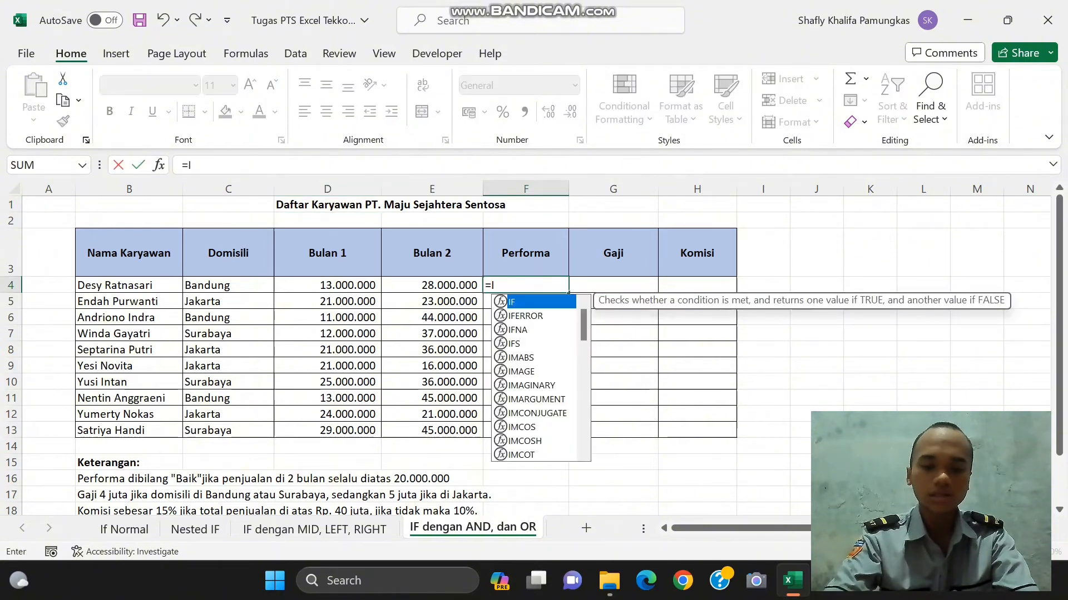
{"action": "type", "text": "F(AND("}
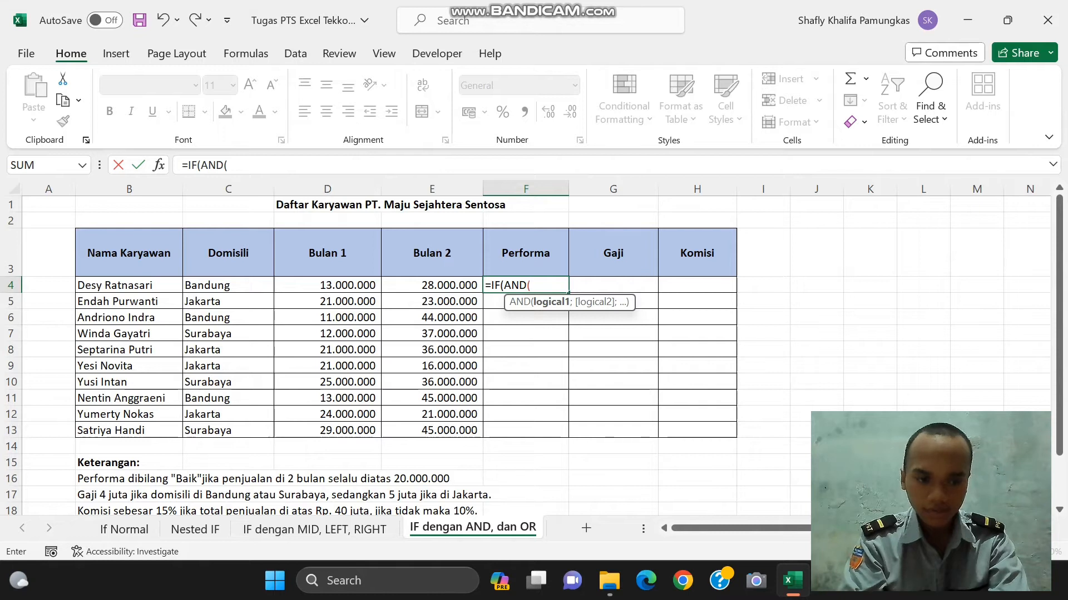
{"action": "left_click", "coordinate": [342, 285]}
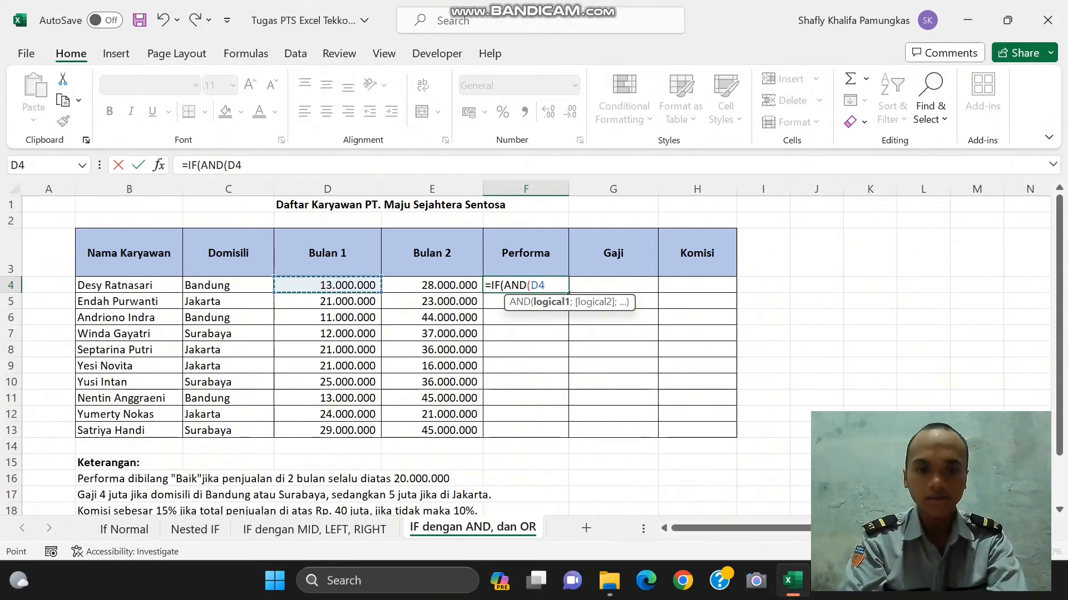
{"action": "type", "text": ">"}
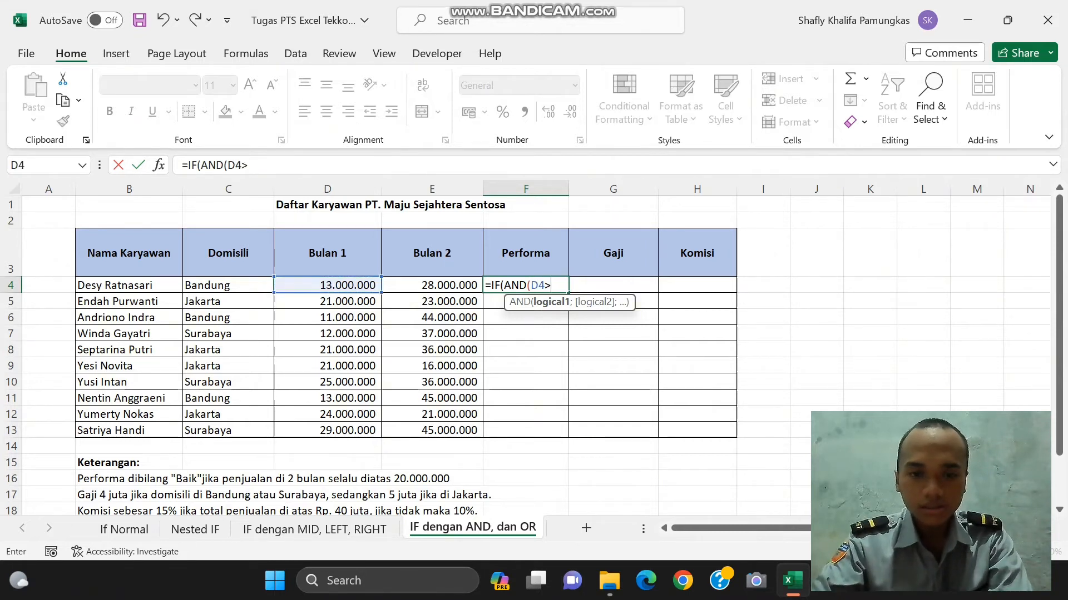
{"action": "type", "text": "2000"}
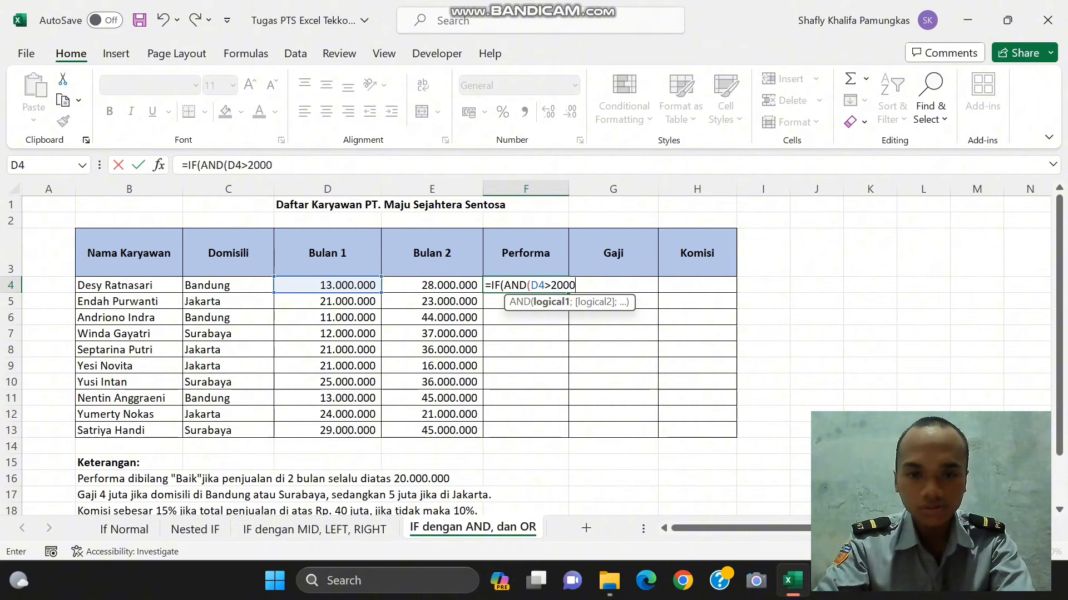
{"action": "type", "text": "000;"}
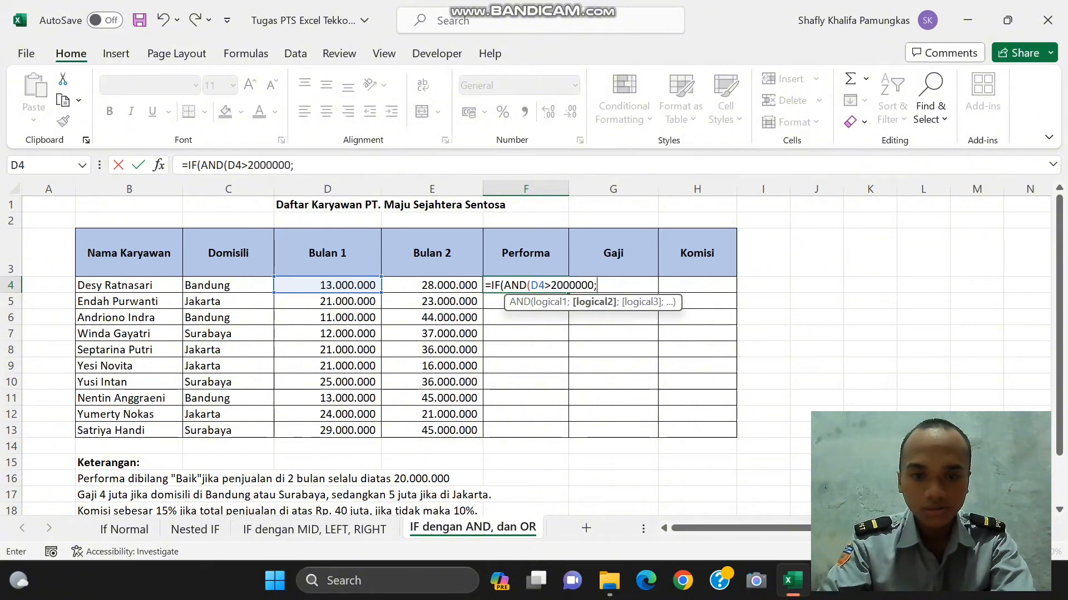
{"action": "left_click", "coordinate": [425, 285]}
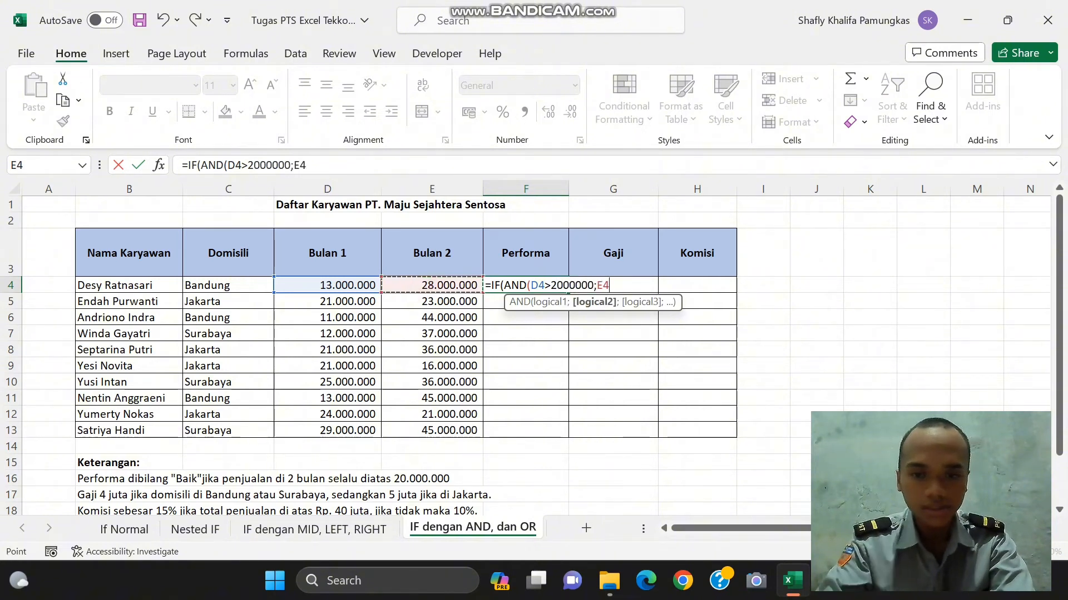
{"action": "type", "text": ">2000"}
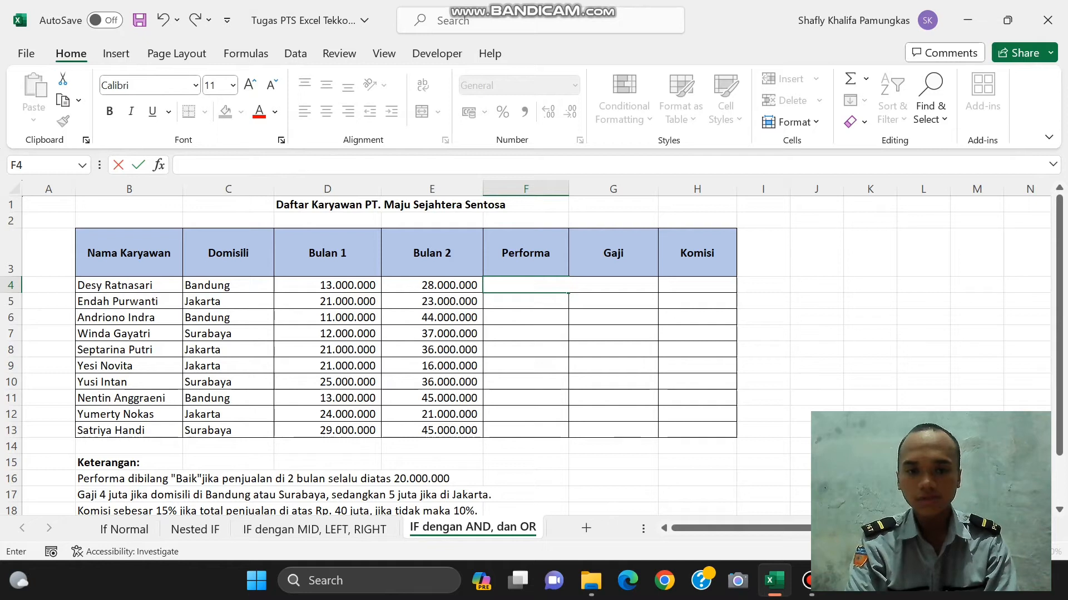
Start the Performa formula in F4 with =IF(AND(D4>20000000; as the Bulan 1 condition
{"action": "left_click", "coordinate": [539, 305]}
{"action": "left_click", "coordinate": [542, 287]}
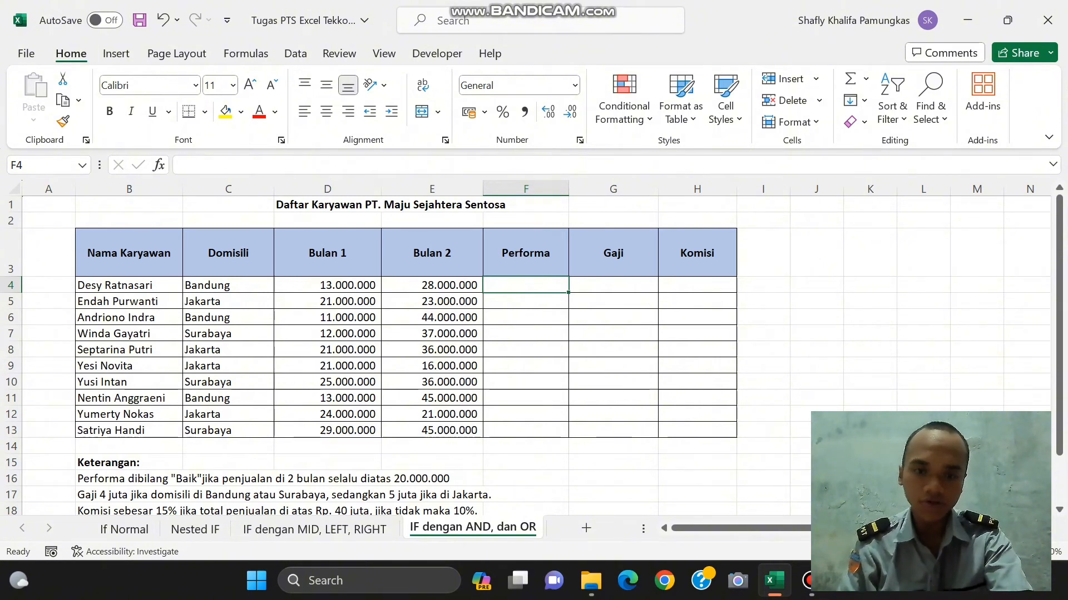
{"action": "type", "text": "=IF"}
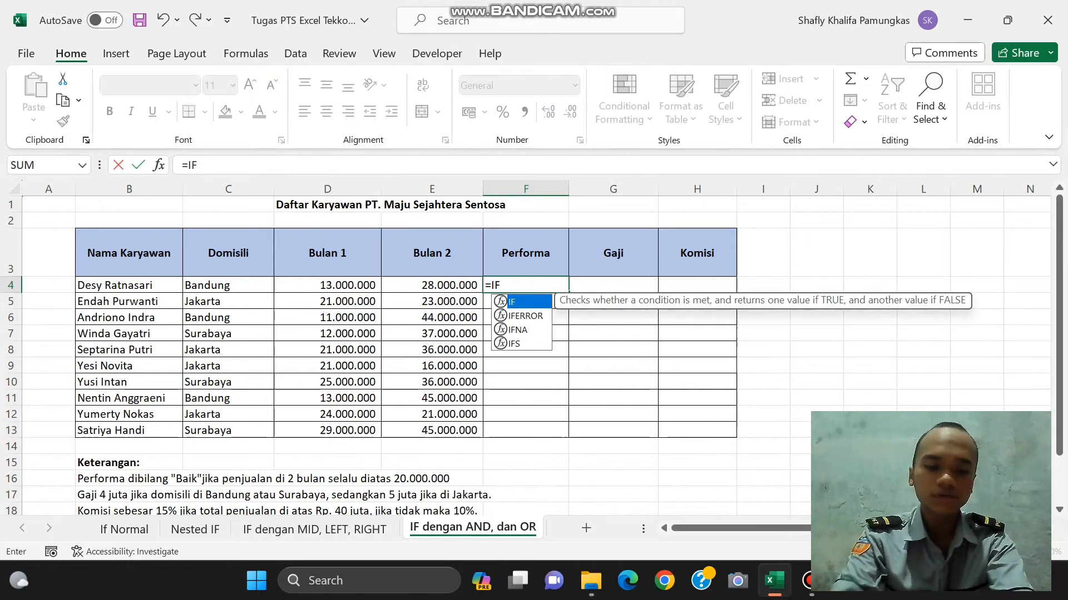
{"action": "type", "text": "(AND("}
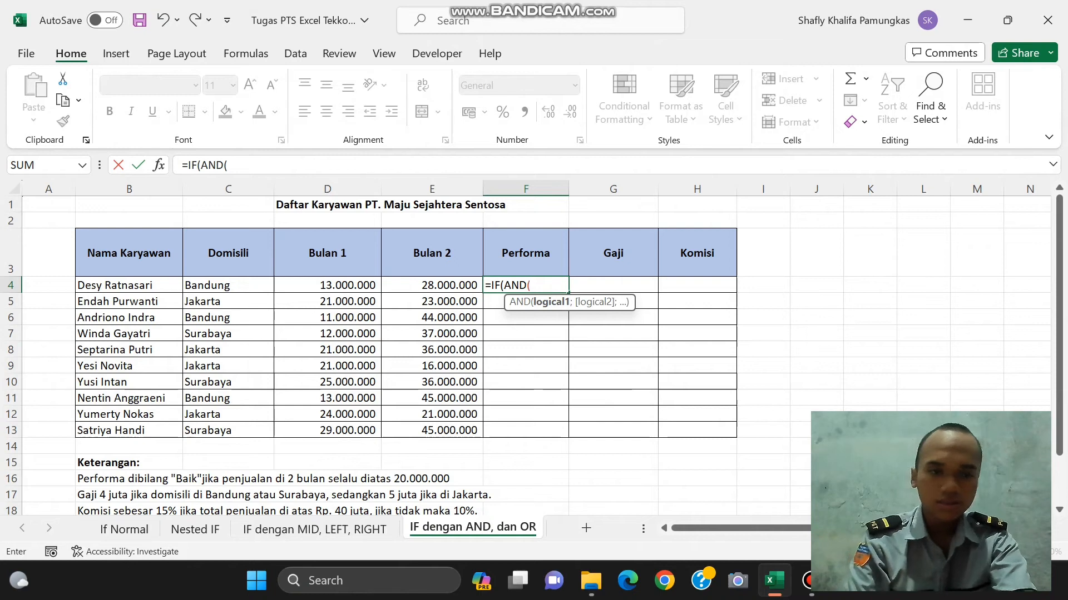
{"action": "left_click", "coordinate": [342, 285]}
{"action": "type", "text": ">200"}
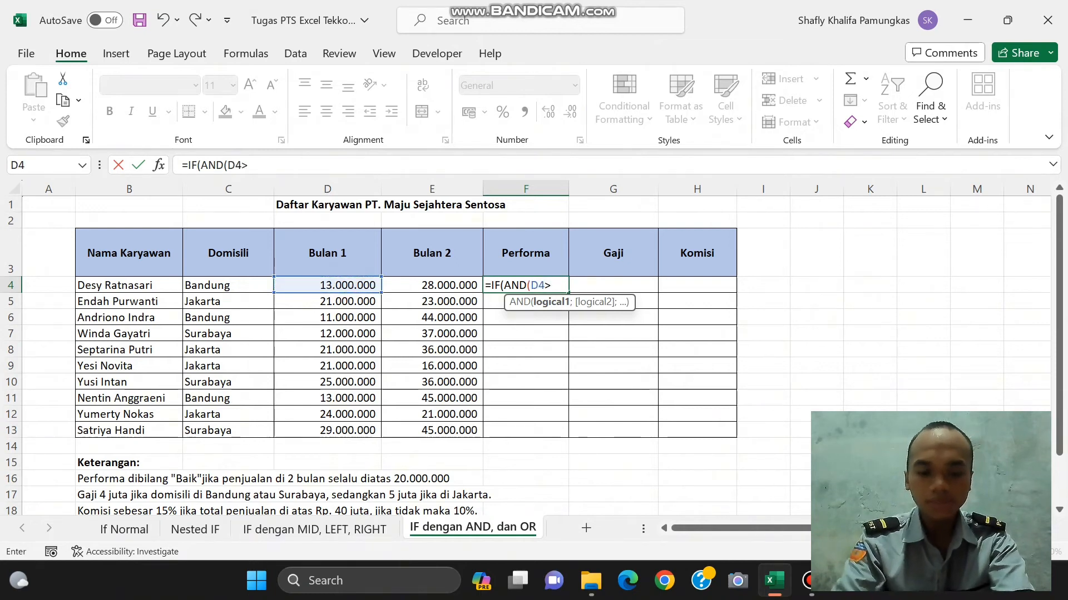
{"action": "type", "text": "00000"}
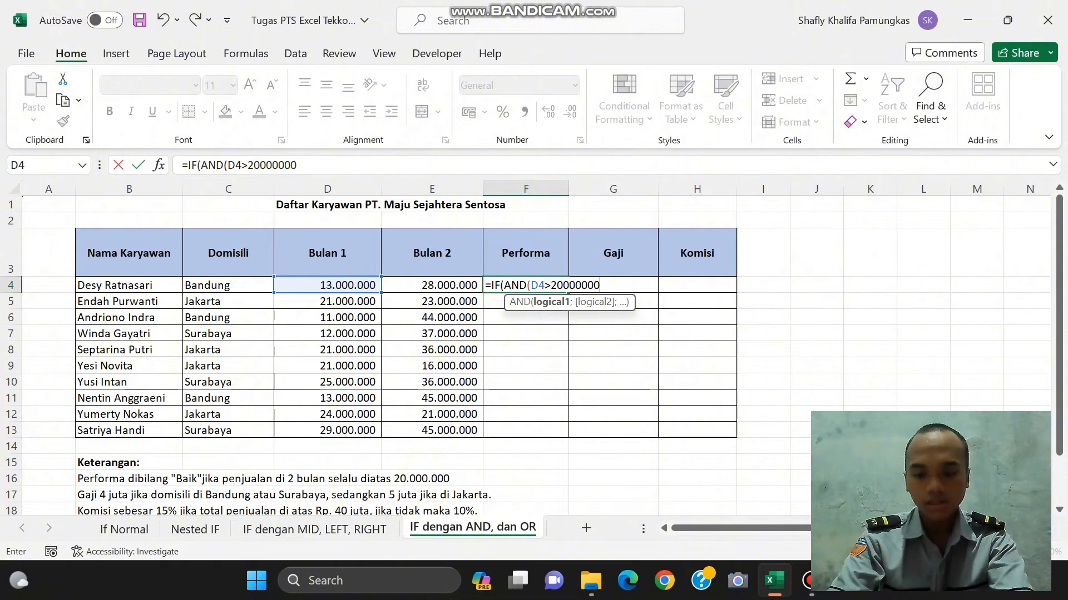
{"action": "type", "text": ";"}
Add E4>2000000 as the Bulan 2 condition in the F4 formula and close the AND test with );
{"action": "left_click", "coordinate": [417, 285]}
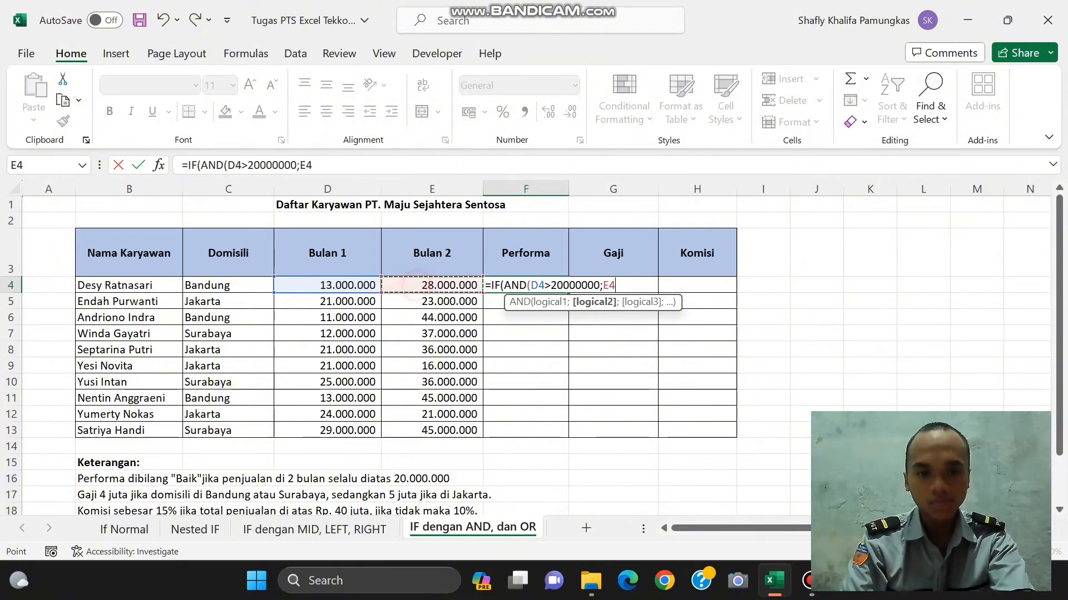
{"action": "type", "text": ">"}
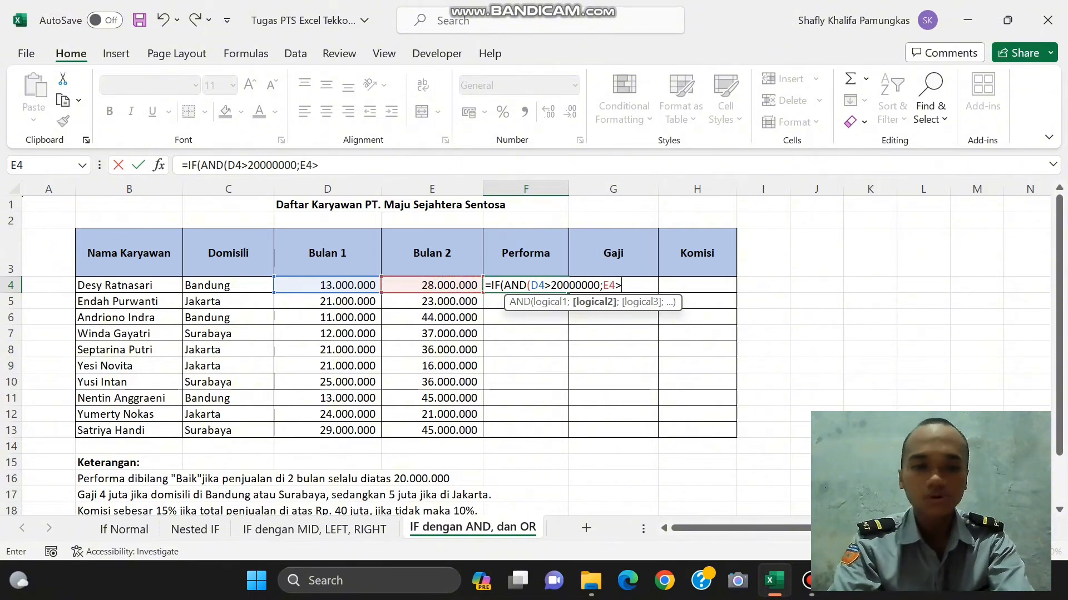
{"action": "type", "text": "200"}
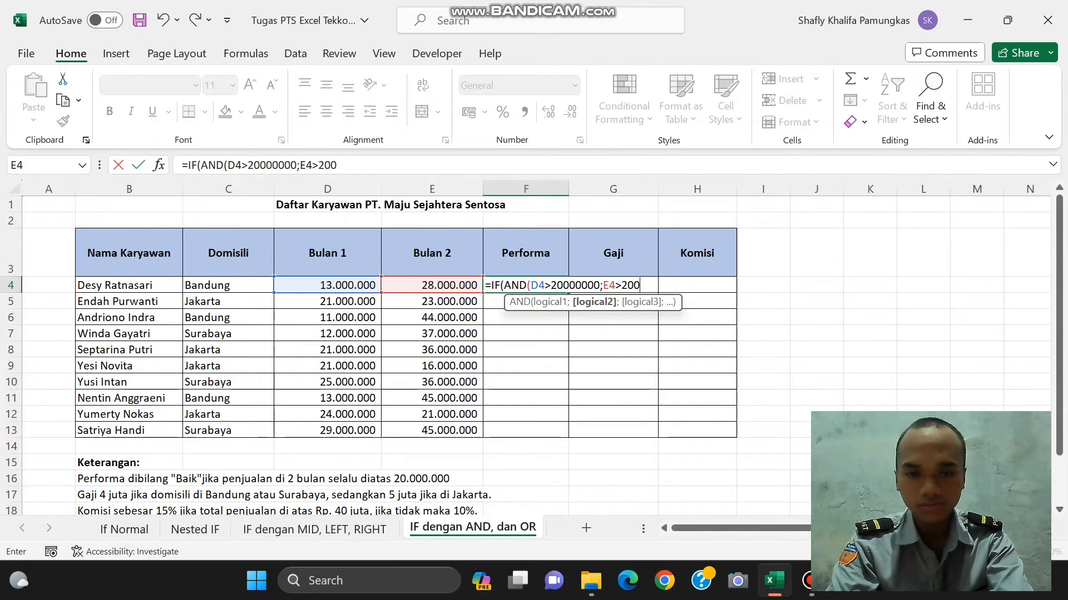
{"action": "type", "text": "0000"}
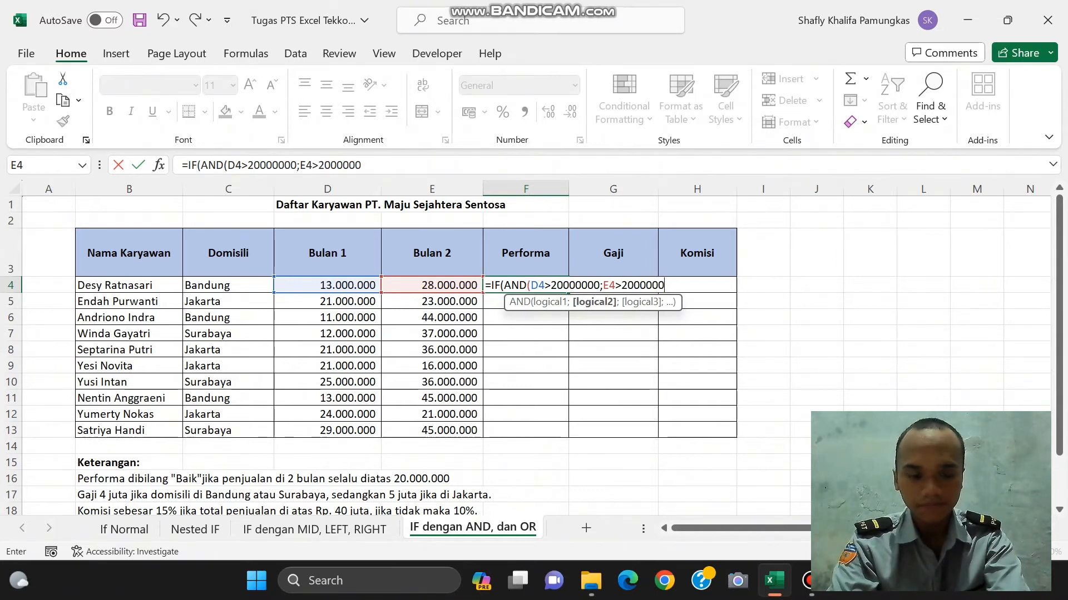
{"action": "type", "text": ")"}
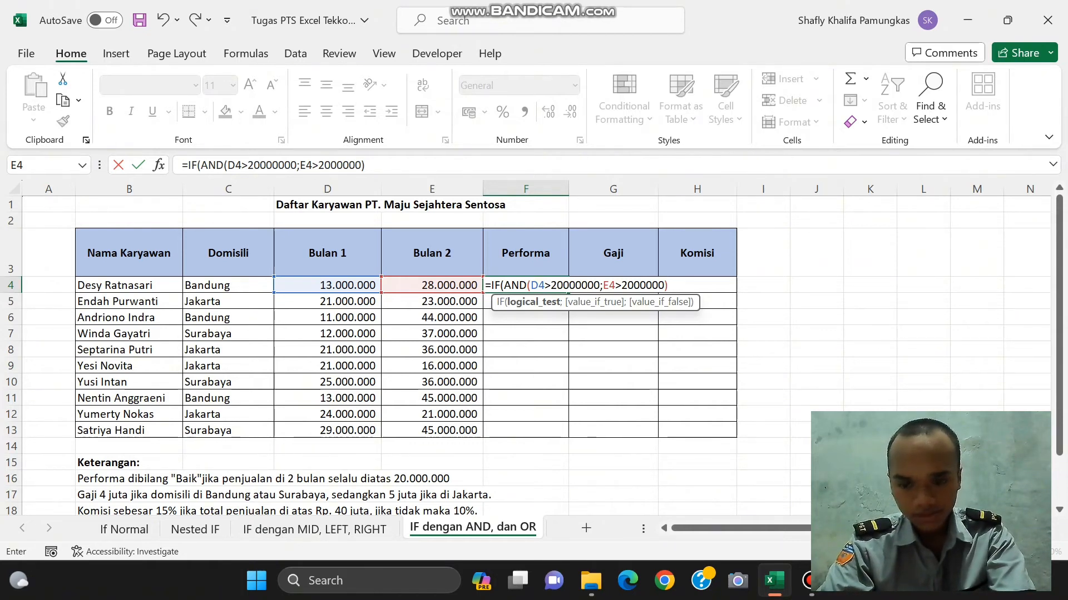
{"action": "type", "text": ";"}
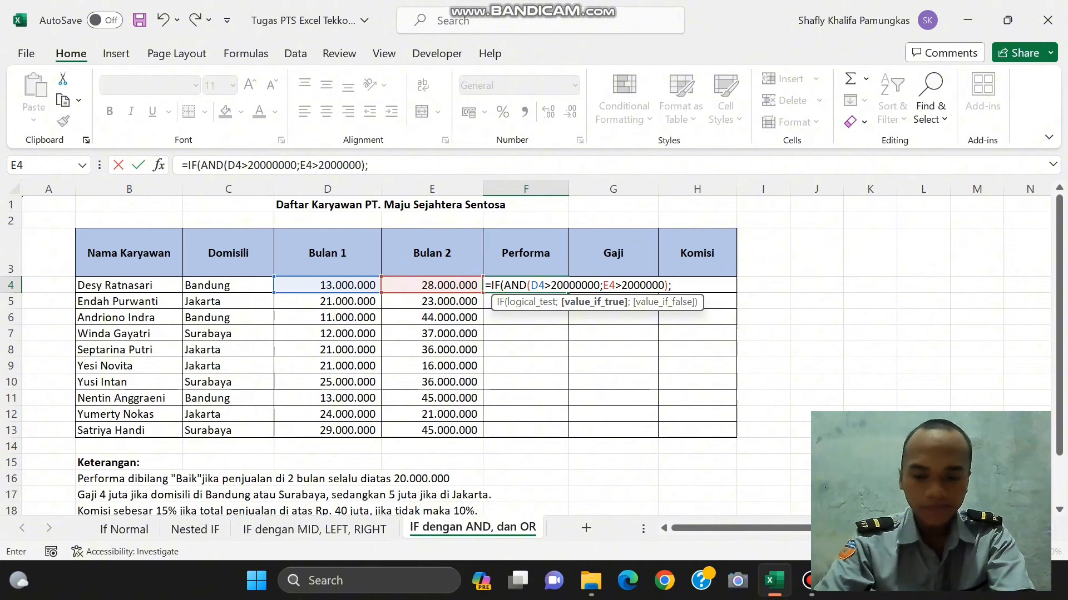
Add "Baik"; as the true result of the Performa formula in F4
{"action": "type", "text": "\"Naik"}
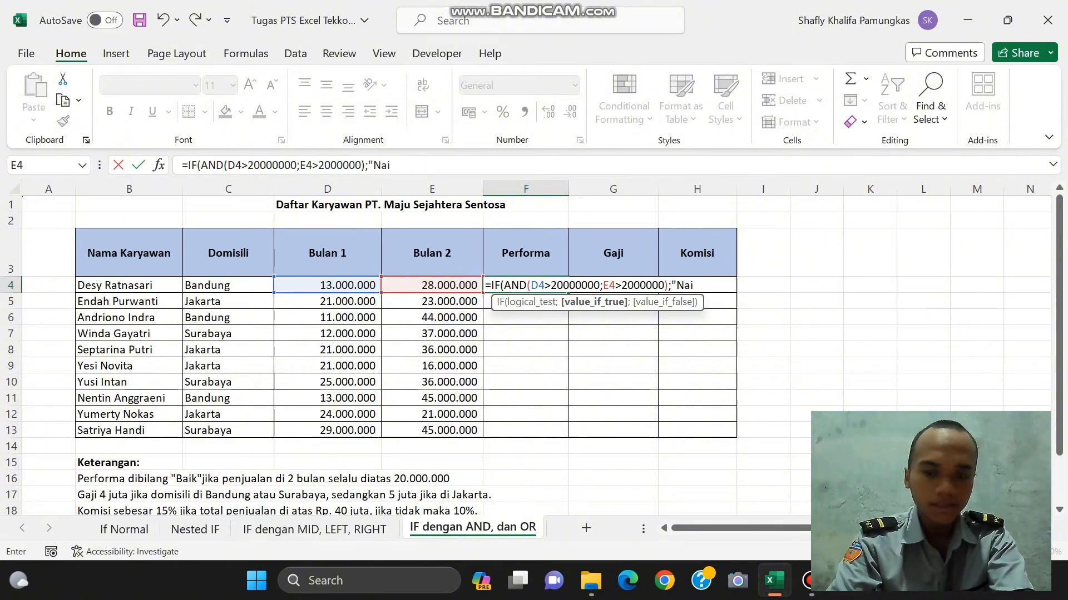
{"action": "key", "text": "BackSpace"}
{"action": "key", "text": "BackSpace"}
{"action": "key", "text": "BackSpace"}
{"action": "key", "text": "BackSpace"}
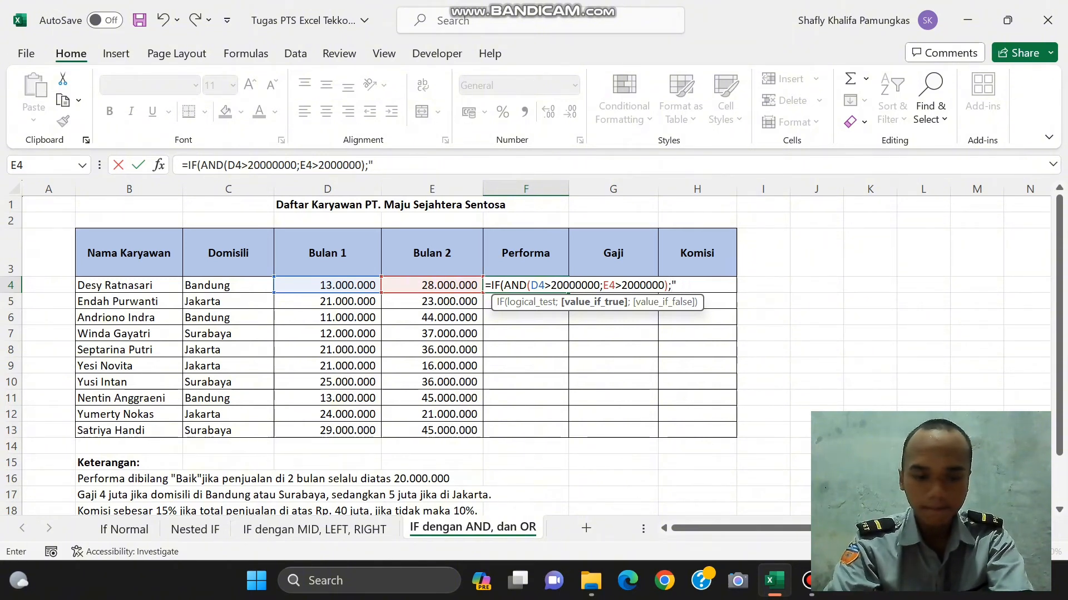
{"action": "type", "text": "Bsi"}
{"action": "key", "text": "BackSpace"}
{"action": "key", "text": "BackSpace"}
{"action": "type", "text": "a"}
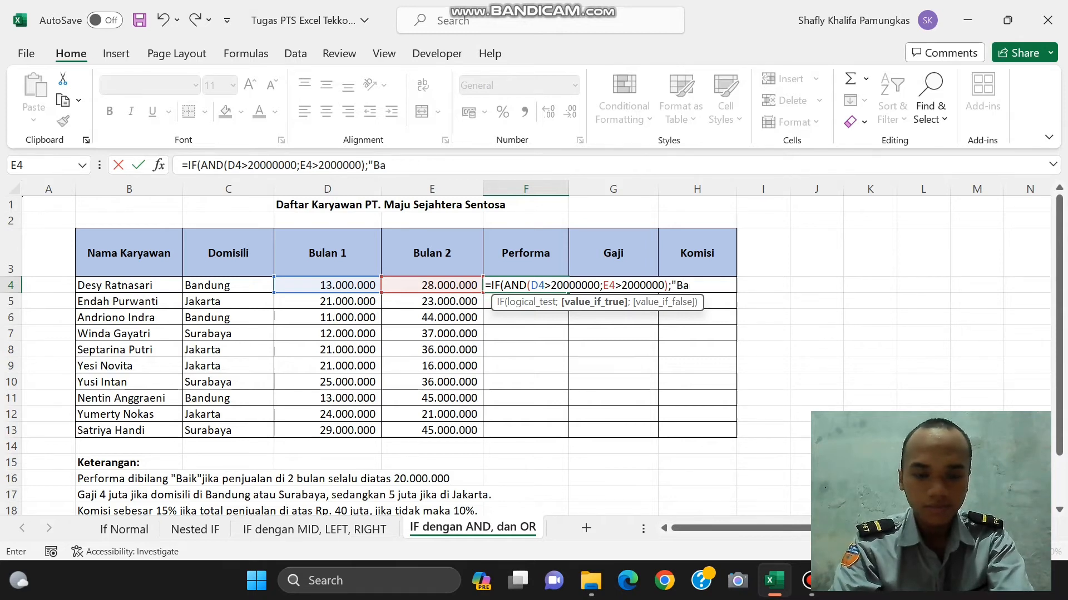
{"action": "type", "text": "ik\";"}
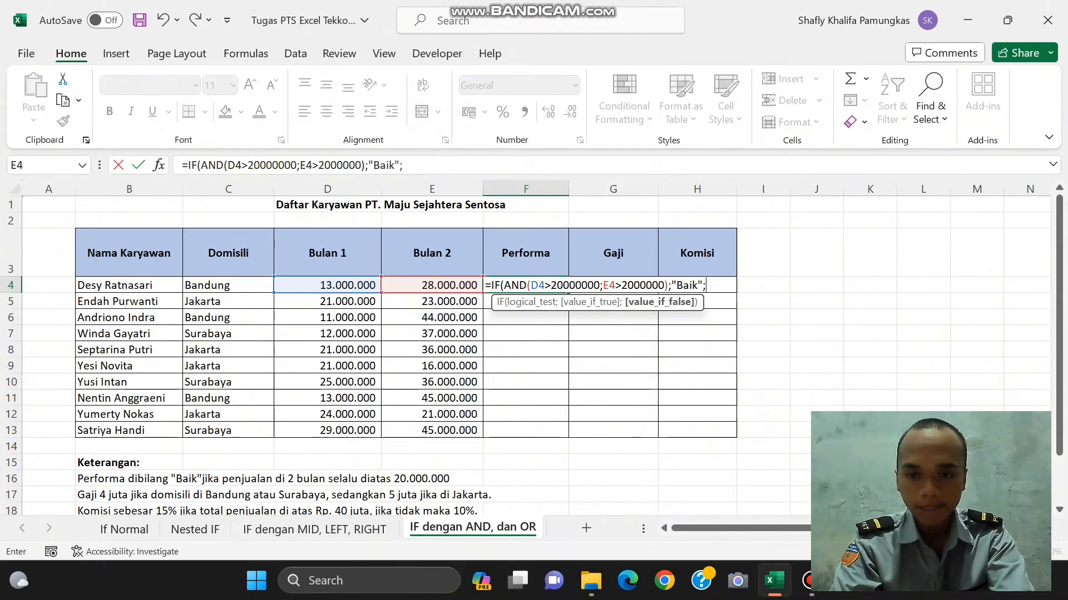
Finish the F4 formula with "Buruk" as the false result, enter it and fill it down to F13
{"action": "type", "text": "\""}
{"action": "type", "text": "Bue"}
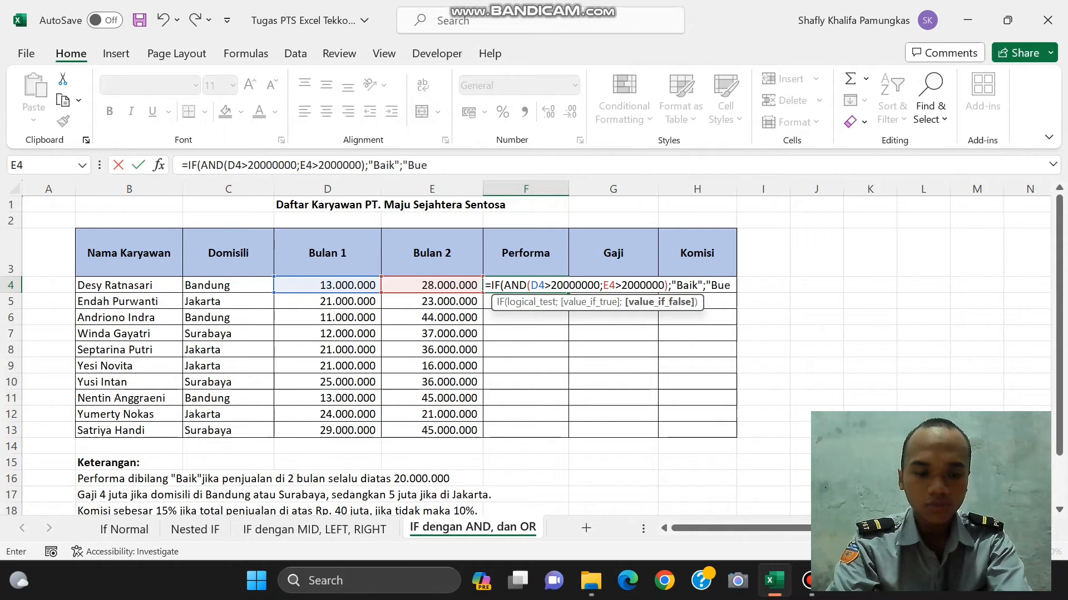
{"action": "key", "text": "BackSpace"}
{"action": "type", "text": "ruk\")"}
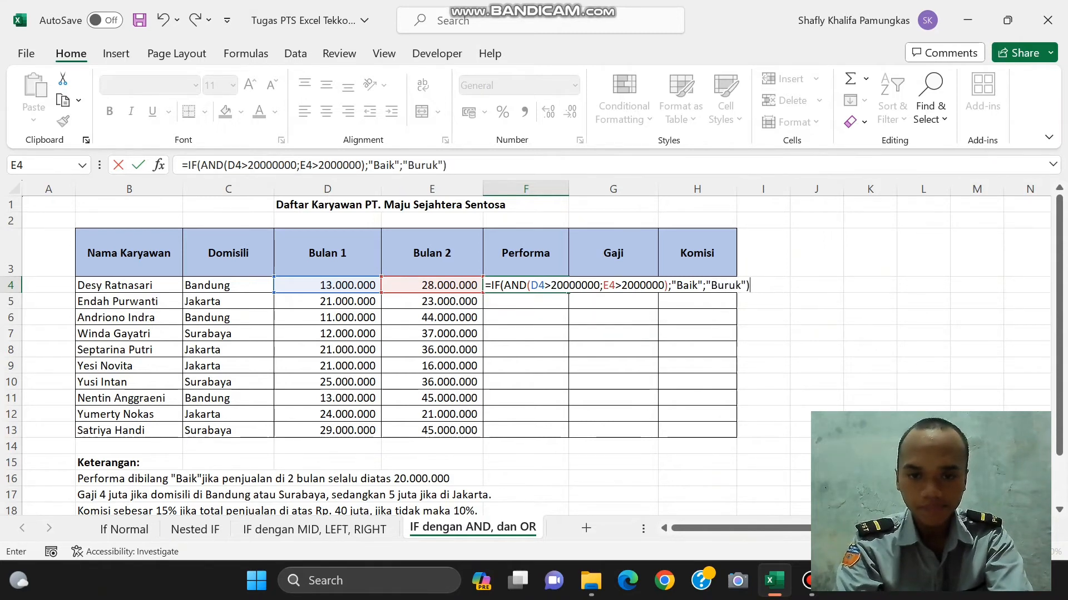
{"action": "key", "text": "Return"}
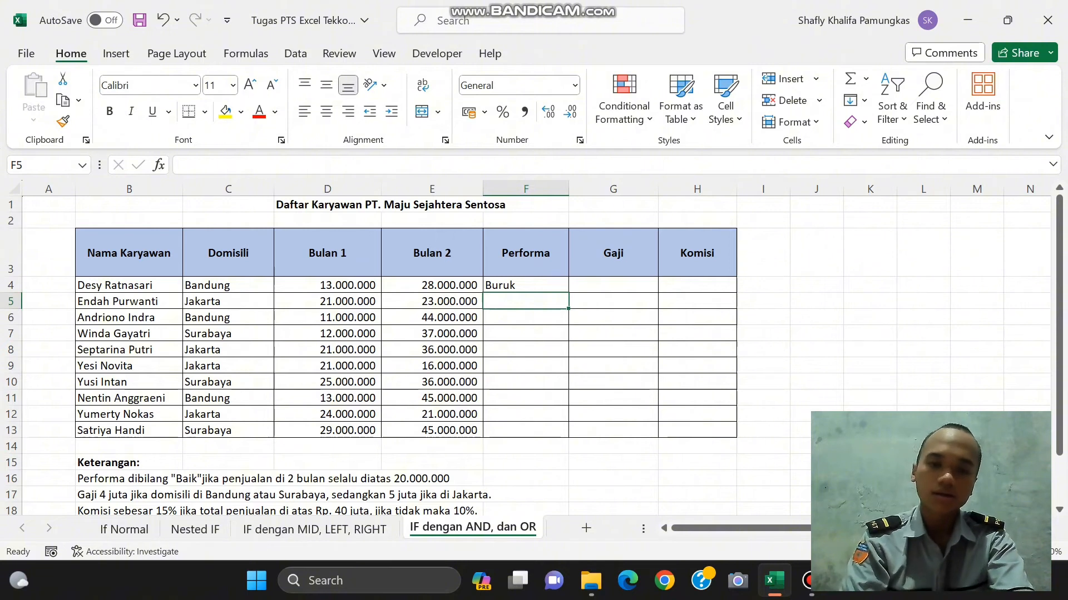
{"action": "left_click", "coordinate": [549, 286]}
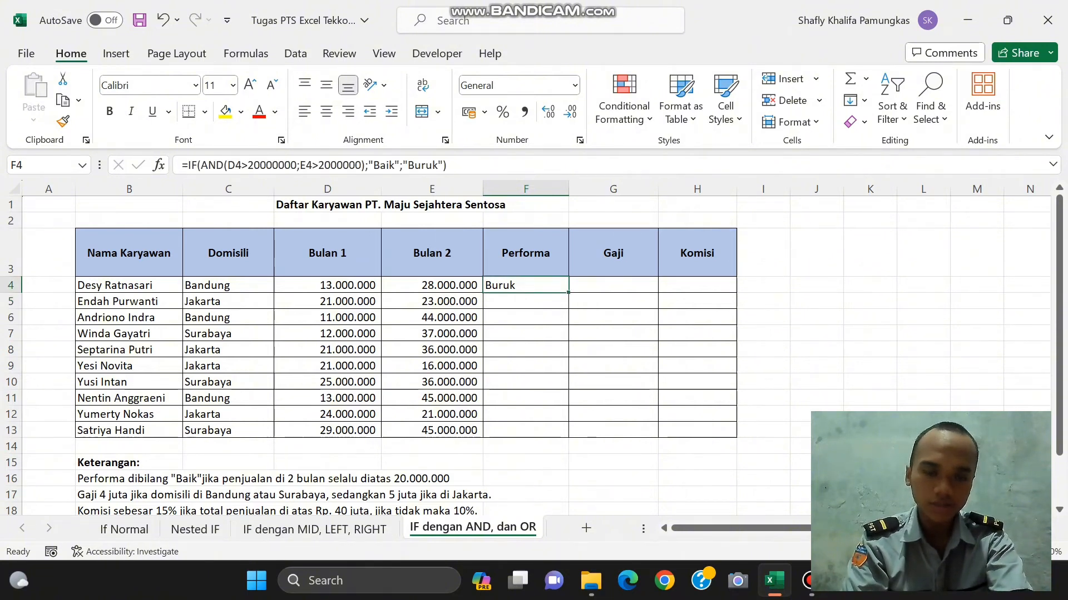
{"action": "left_click_drag", "start_coordinate": [569, 293], "coordinate": [562, 433]}
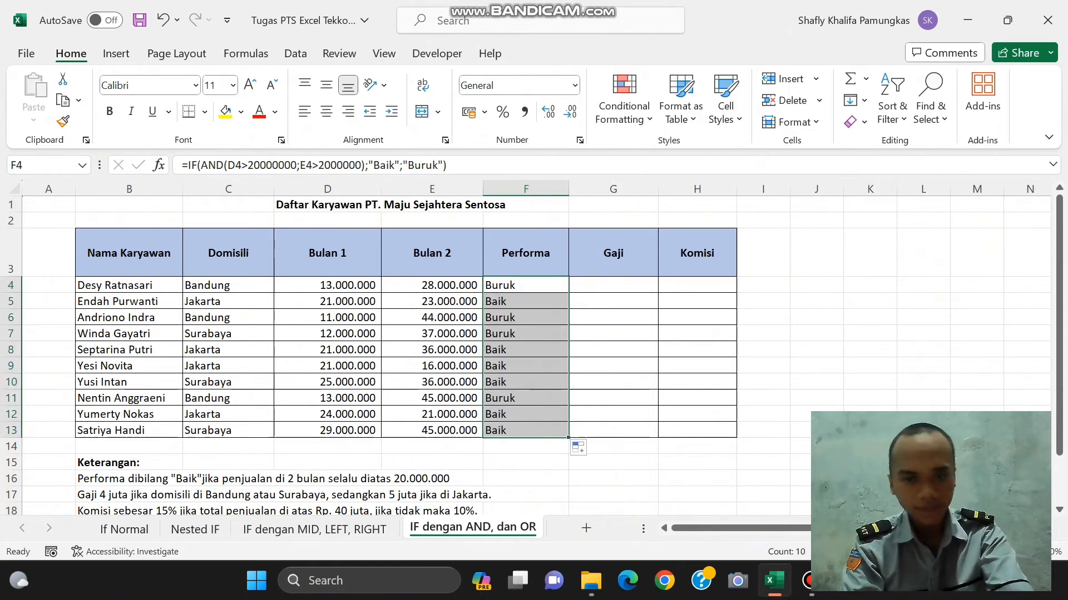
Start the Gaji formula in G4 with =IF(OR(C4="Bandung"; as the first Domisili condition
{"action": "left_click", "coordinate": [617, 286]}
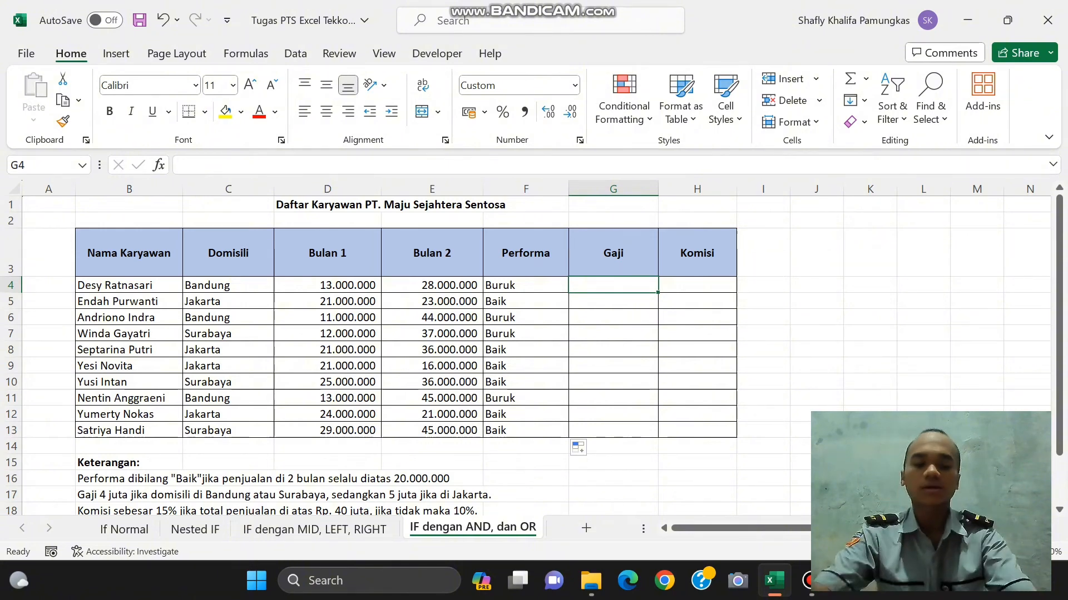
{"action": "type", "text": "=I"}
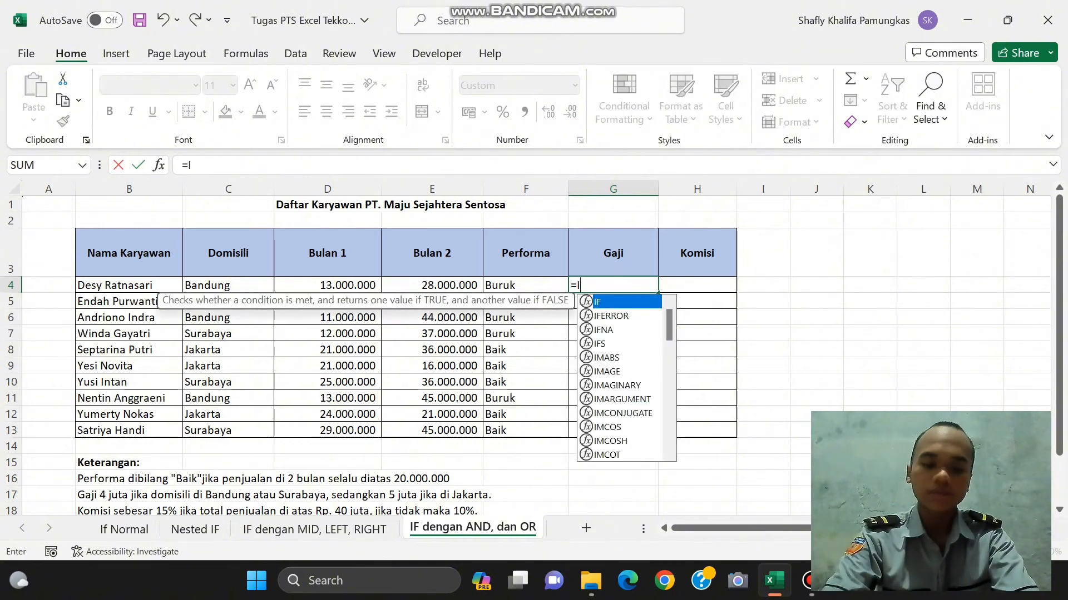
{"action": "type", "text": "F("}
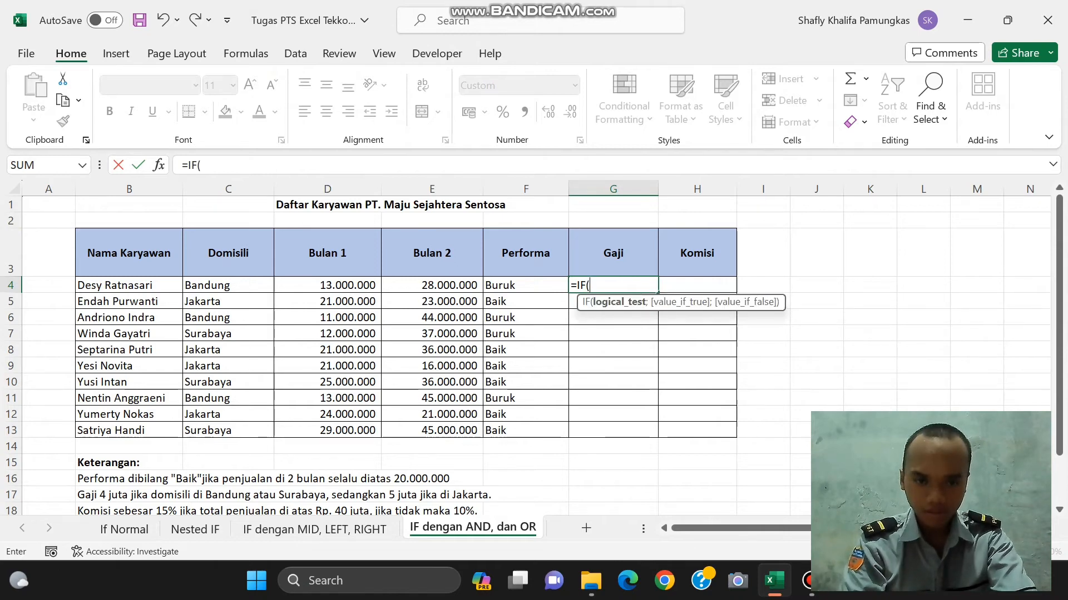
{"action": "type", "text": "O"}
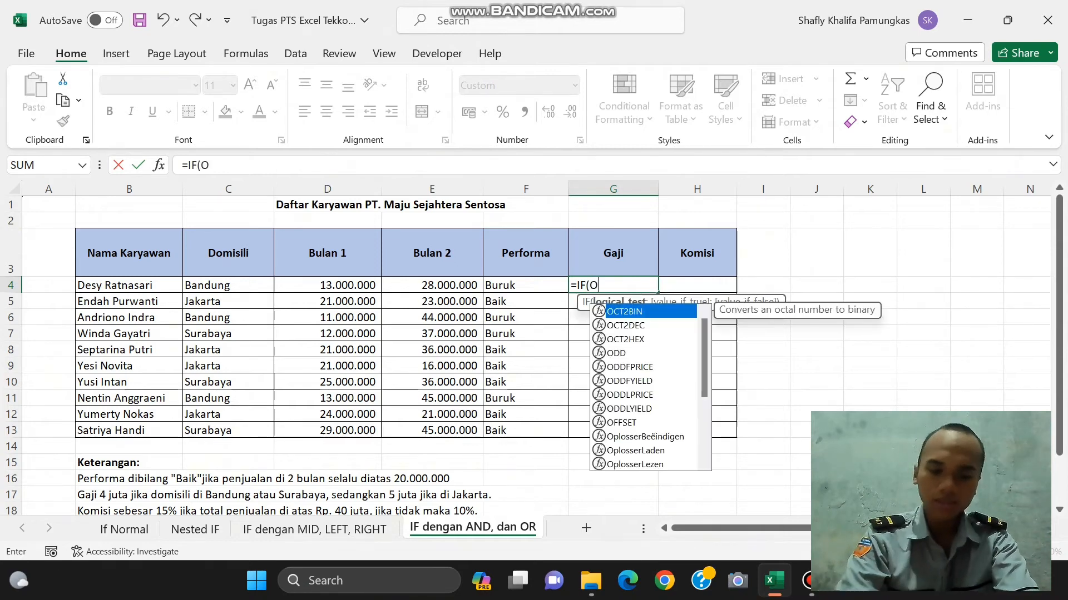
{"action": "type", "text": "R("}
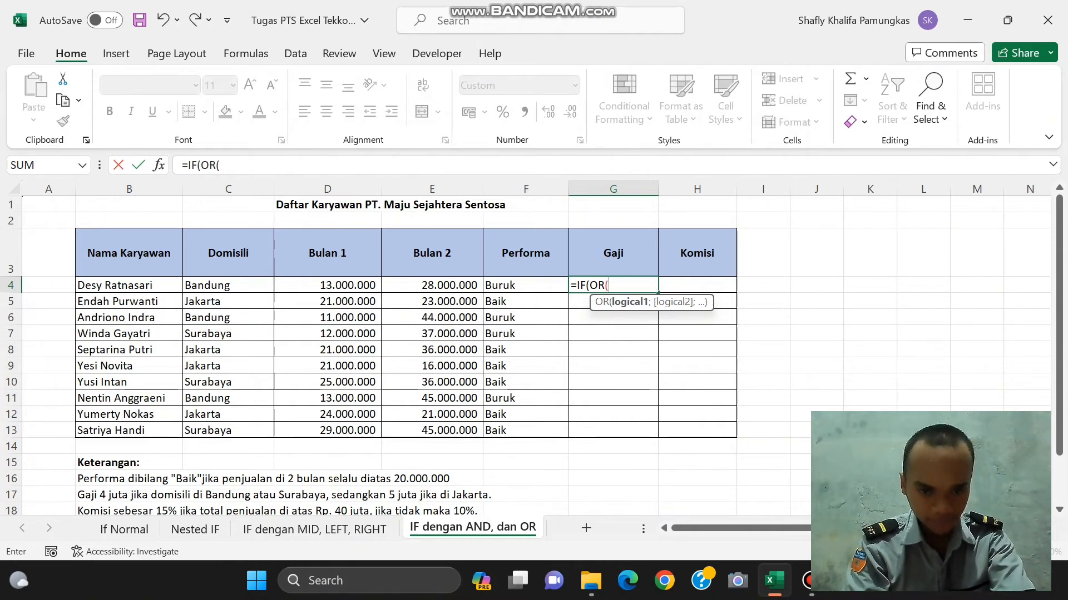
{"action": "left_click", "coordinate": [609, 10]}
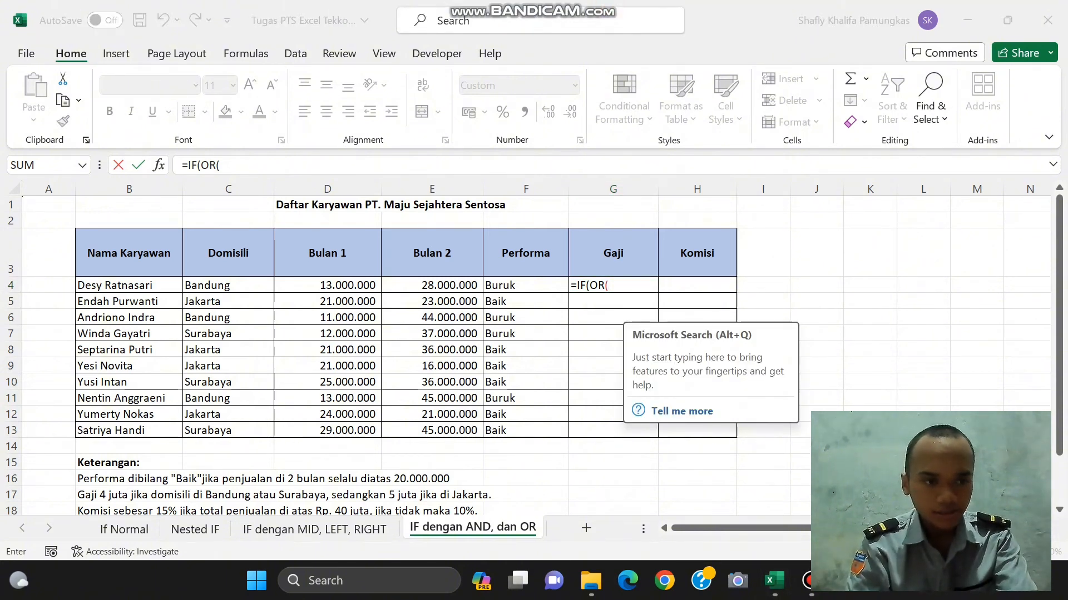
{"action": "left_click", "coordinate": [241, 280]}
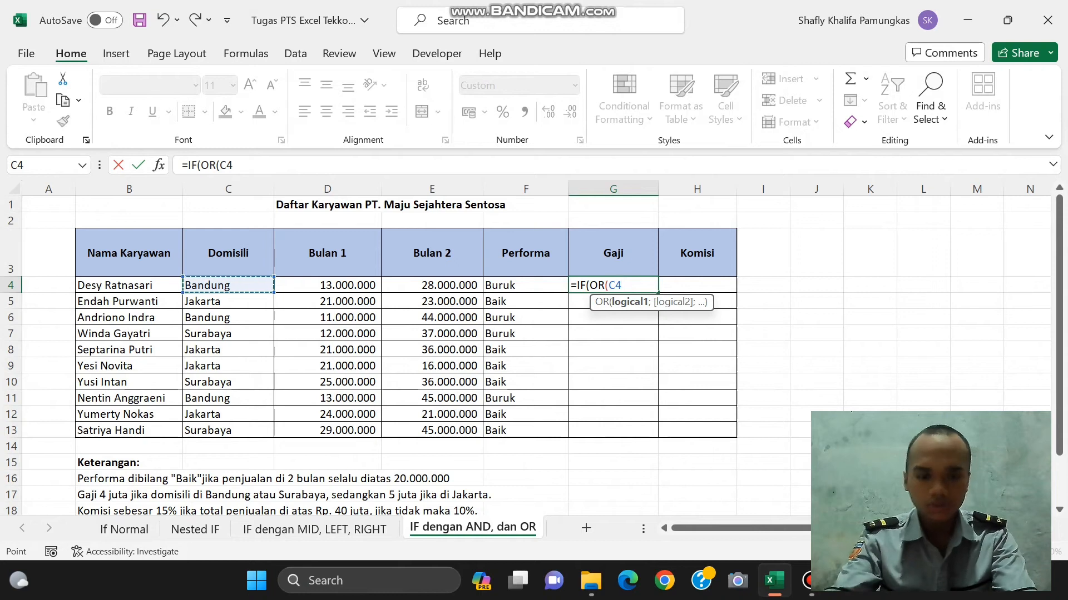
{"action": "type", "text": "=\""}
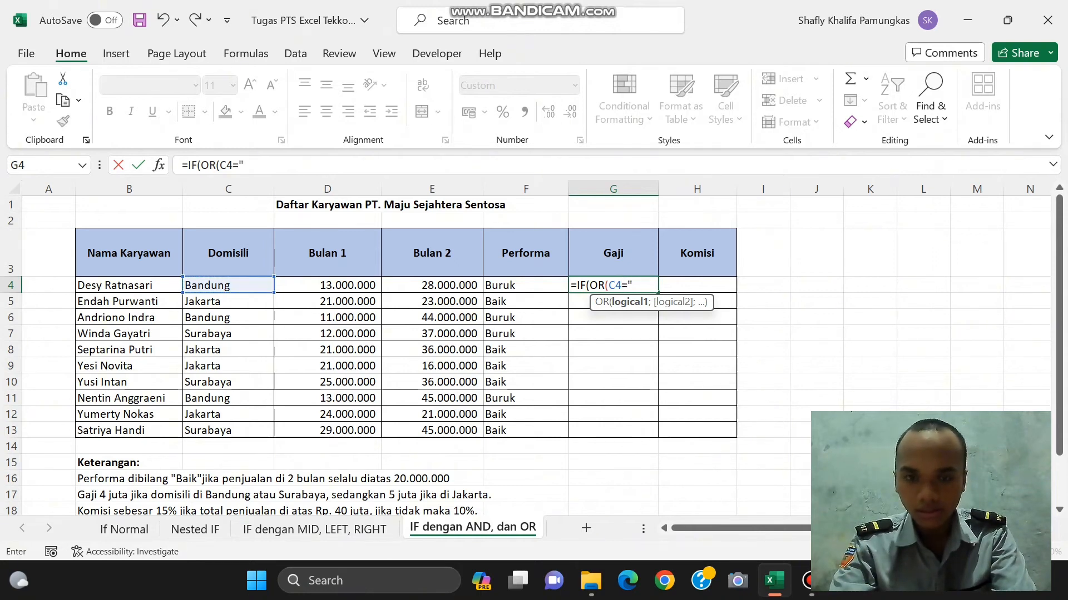
{"action": "type", "text": "Bandung"}
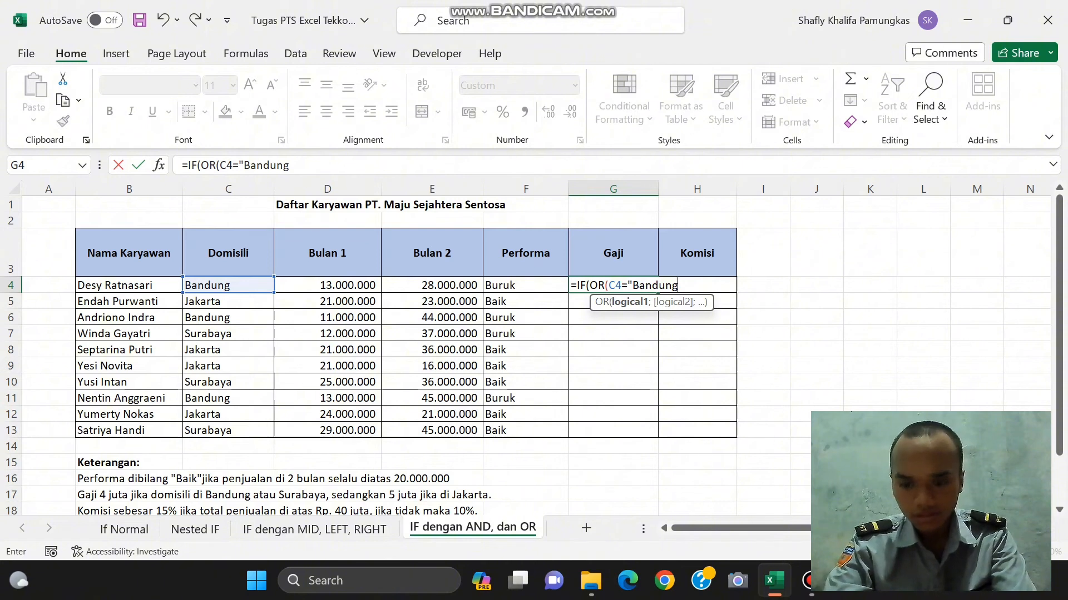
{"action": "type", "text": "\""}
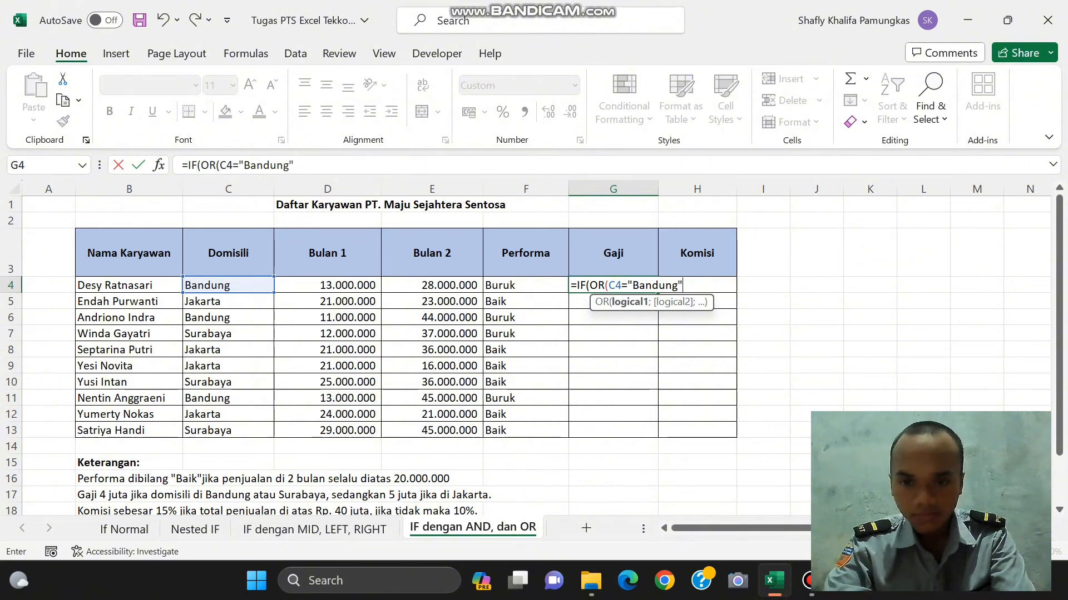
{"action": "type", "text": ";"}
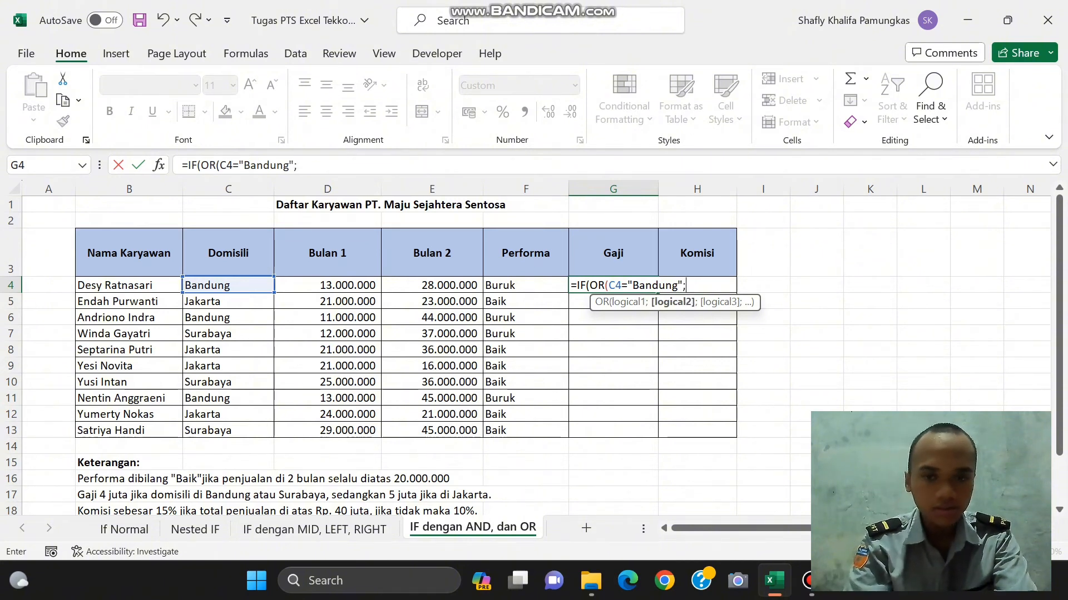
Add C4="Surabaya" as the second Domisili condition in the G4 formula and close the OR test with );
{"action": "left_click", "coordinate": [229, 284]}
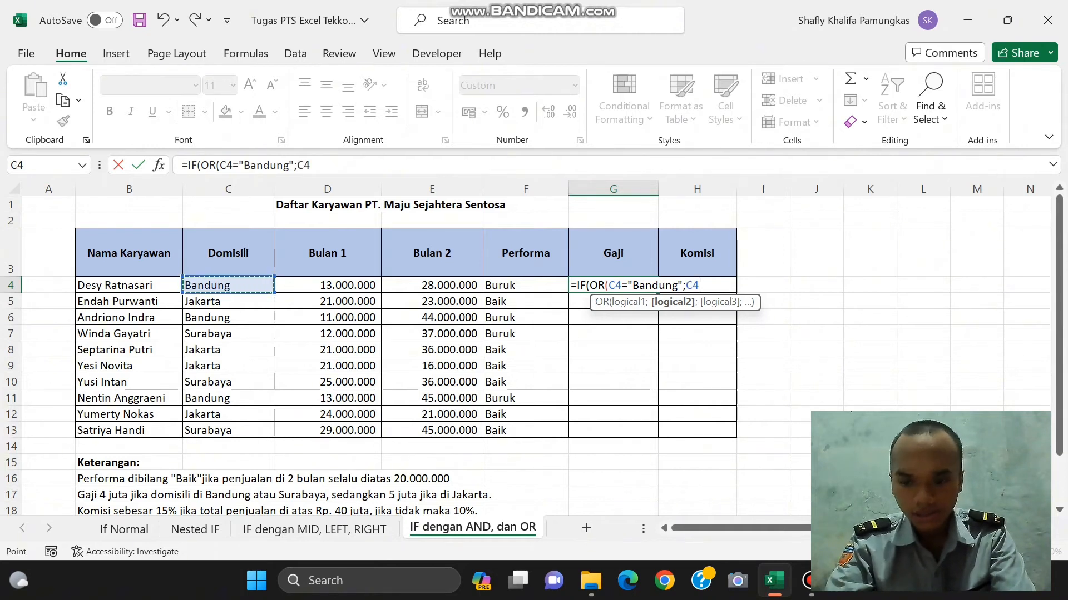
{"action": "type", "text": "=\""}
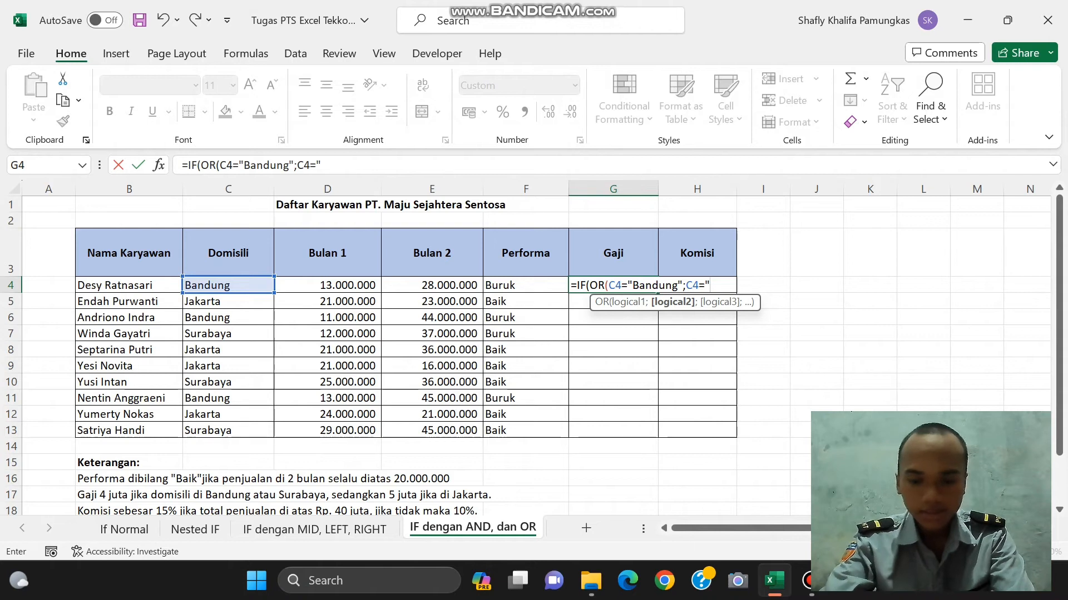
{"action": "type", "text": "j"}
{"action": "key", "text": "BackSpace"}
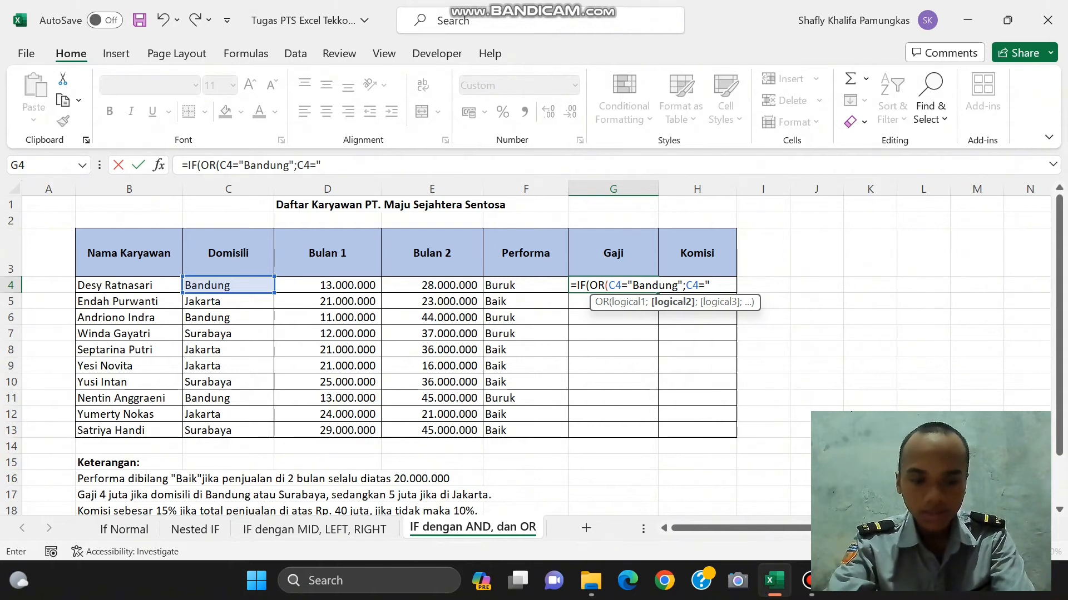
{"action": "type", "text": "s"}
{"action": "type", "text": "u"}
{"action": "key", "text": "BackSpace"}
{"action": "key", "text": "BackSpace"}
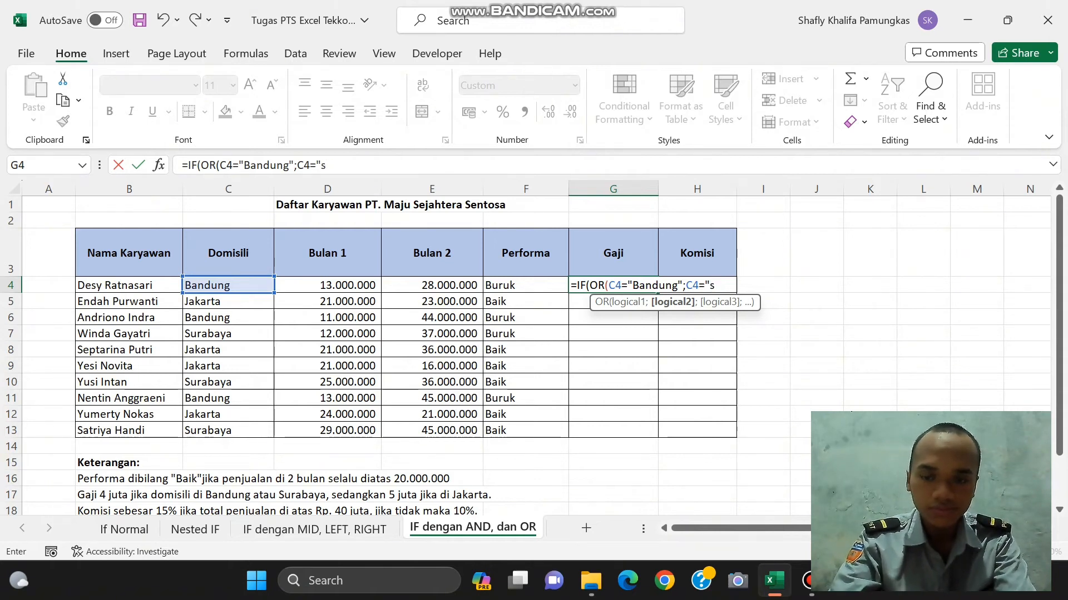
{"action": "type", "text": "sura"}
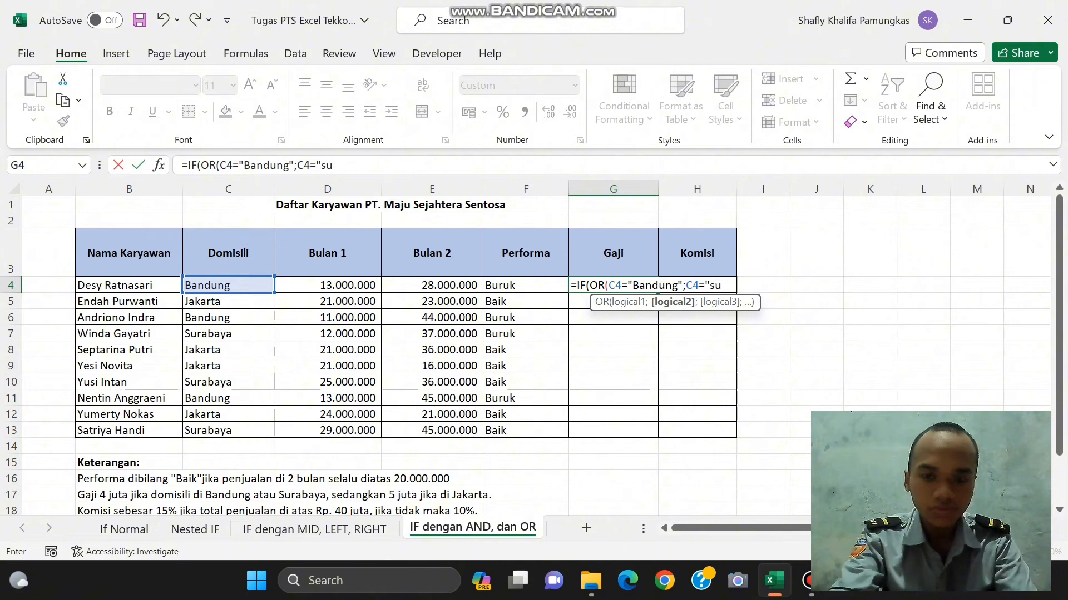
{"action": "key", "text": "BackSpace"}
{"action": "key", "text": "BackSpace"}
{"action": "key", "text": "BackSpace"}
{"action": "key", "text": "BackSpace"}
{"action": "type", "text": "Sura"}
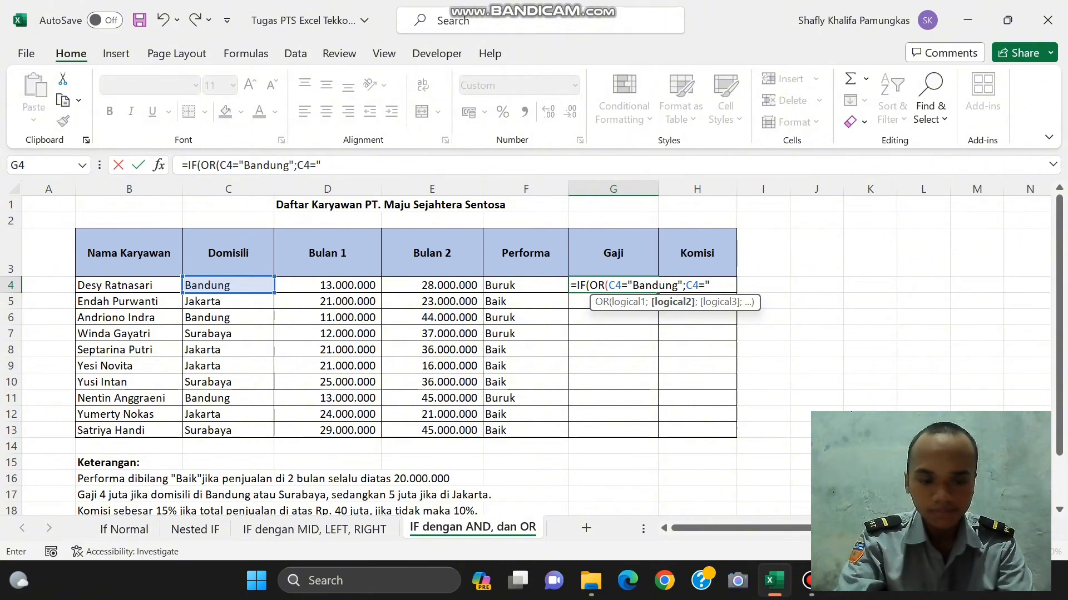
{"action": "type", "text": "baya\""}
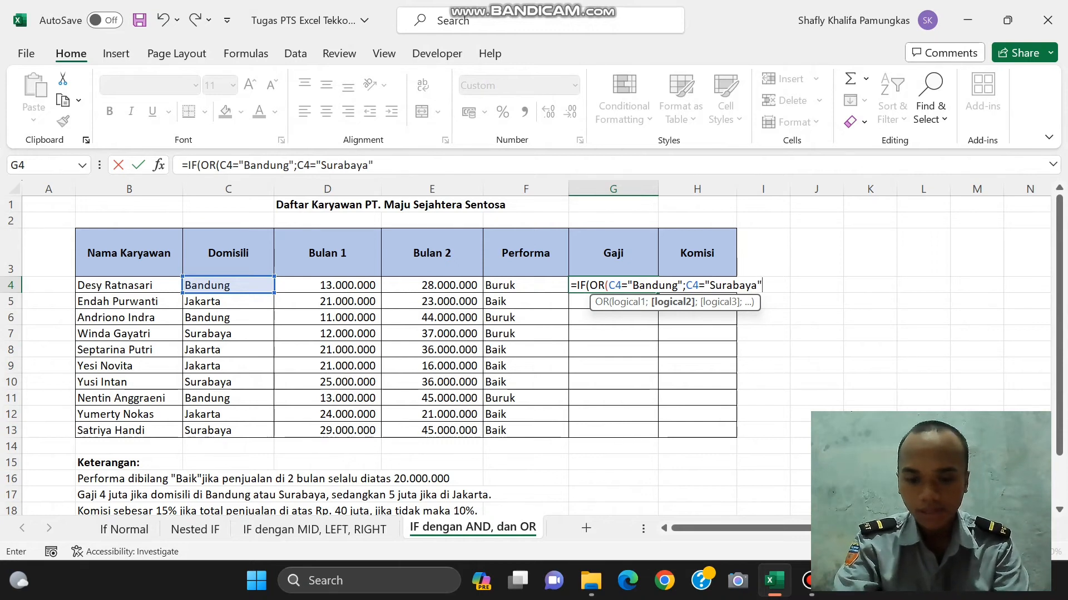
{"action": "type", "text": ");"}
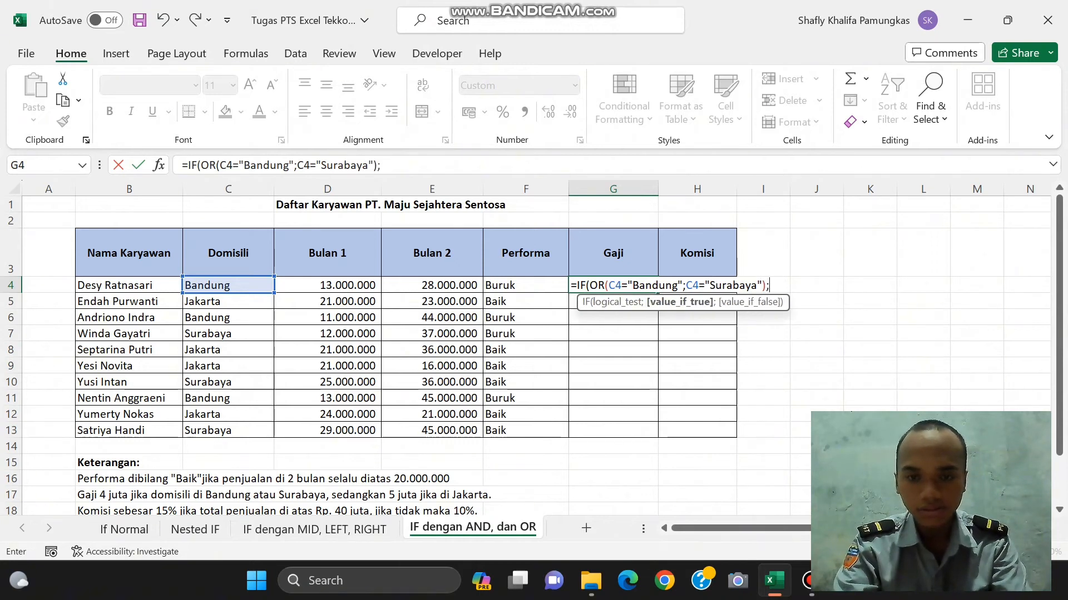
Complete the G4 formula with 400000 as the true result and 5000000 as the false result, and enter it
{"action": "type", "text": "40"}
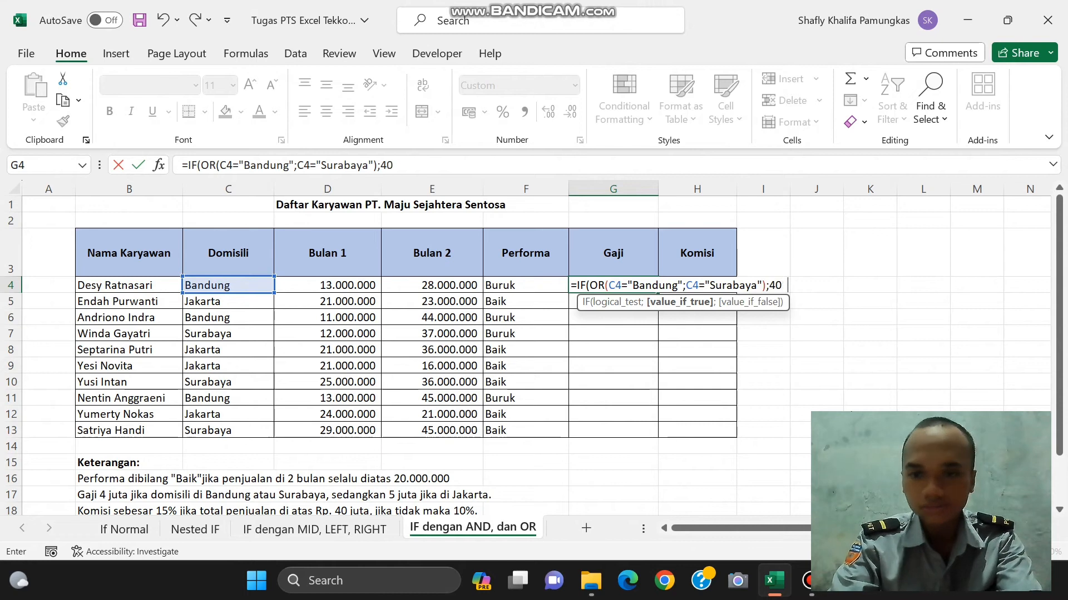
{"action": "type", "text": "0000"}
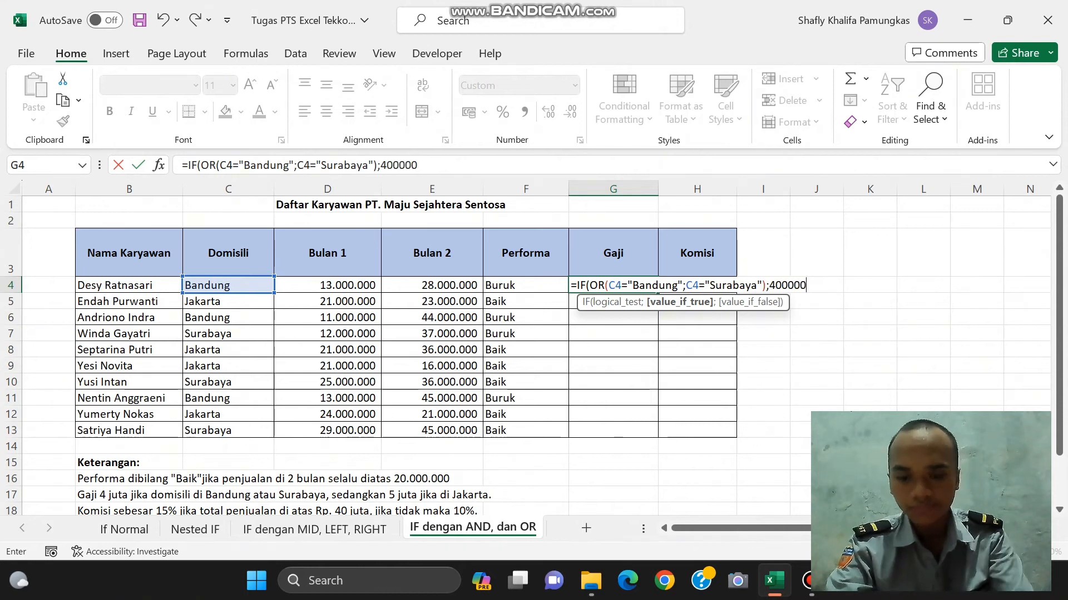
{"action": "type", "text": ";"}
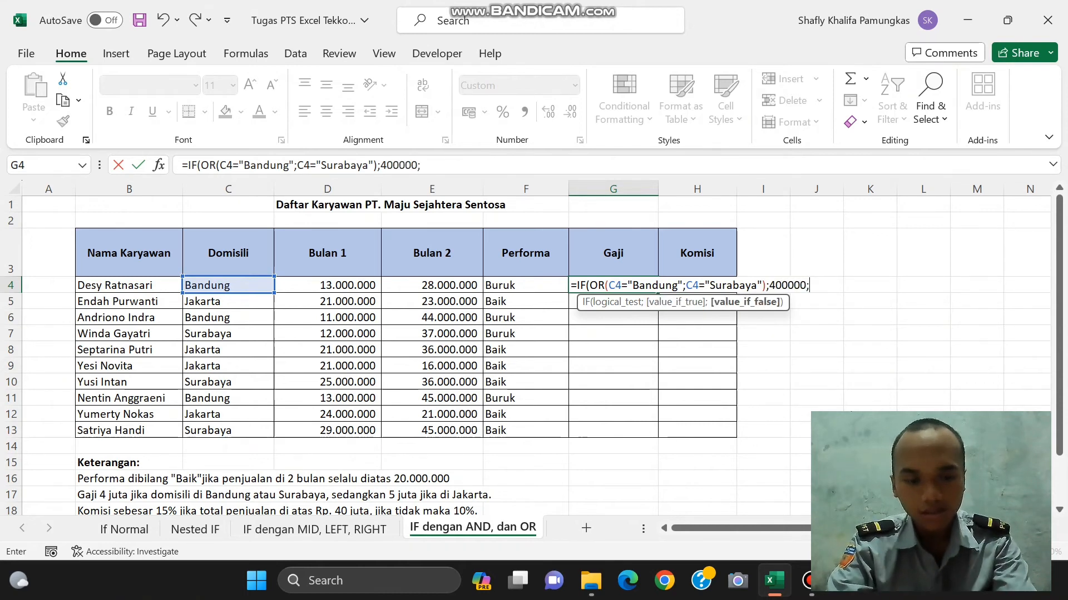
{"action": "type", "text": "5000"}
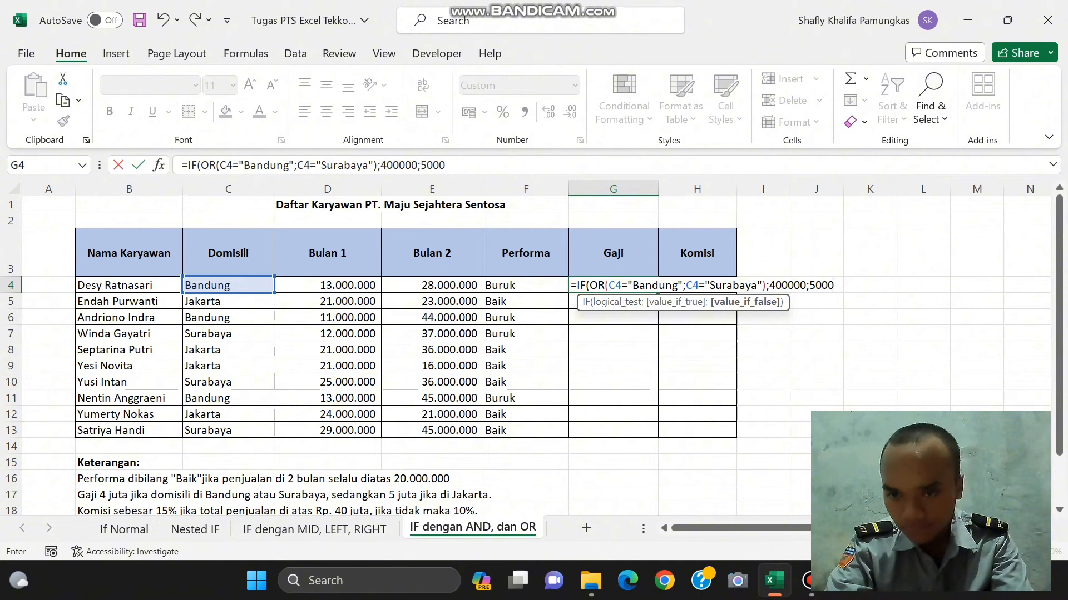
{"action": "type", "text": "000"}
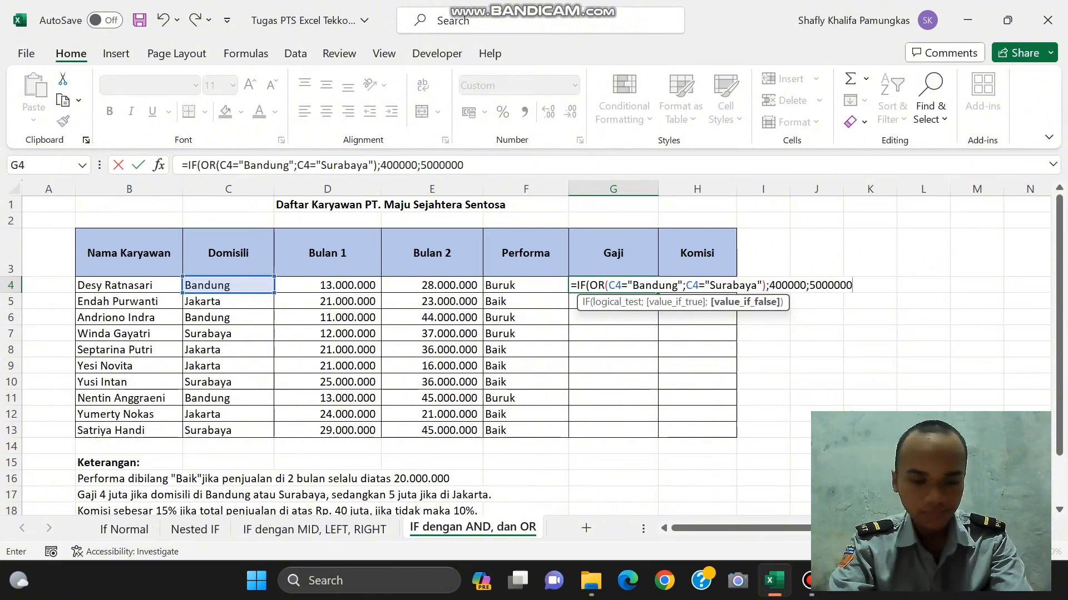
{"action": "type", "text": ")"}
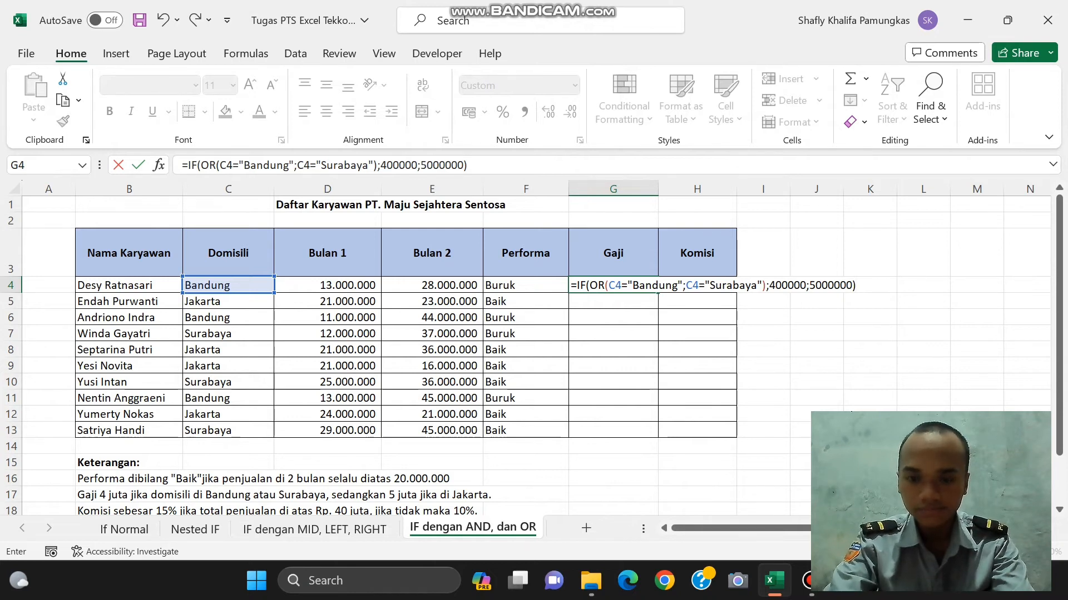
{"action": "key", "text": "Return"}
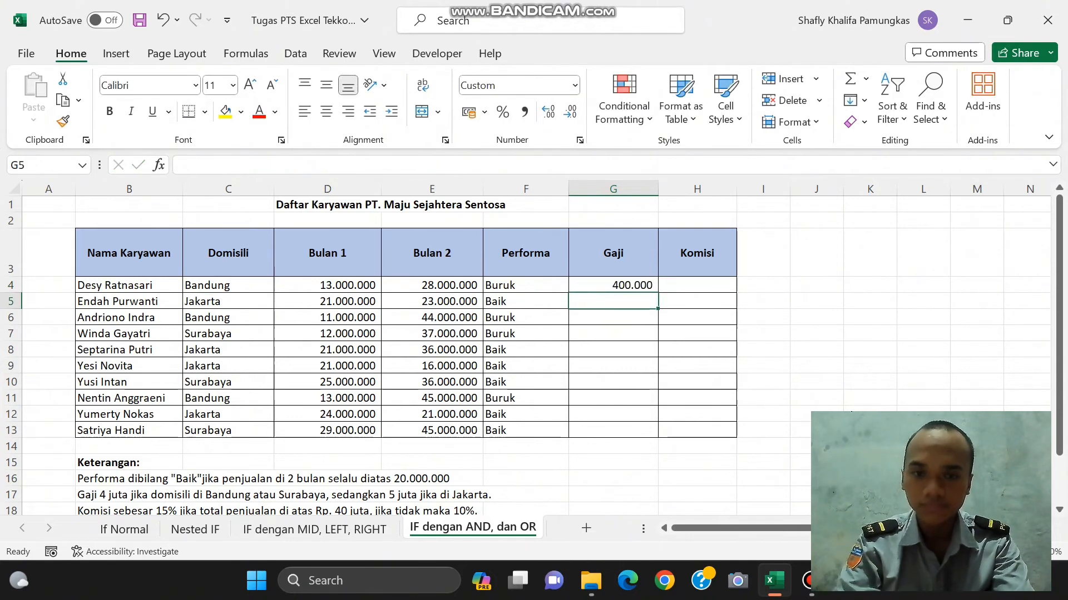
Correct the true result in the G4 formula to 4000000 and fill the formula down to G13
{"action": "key", "text": "Up"}
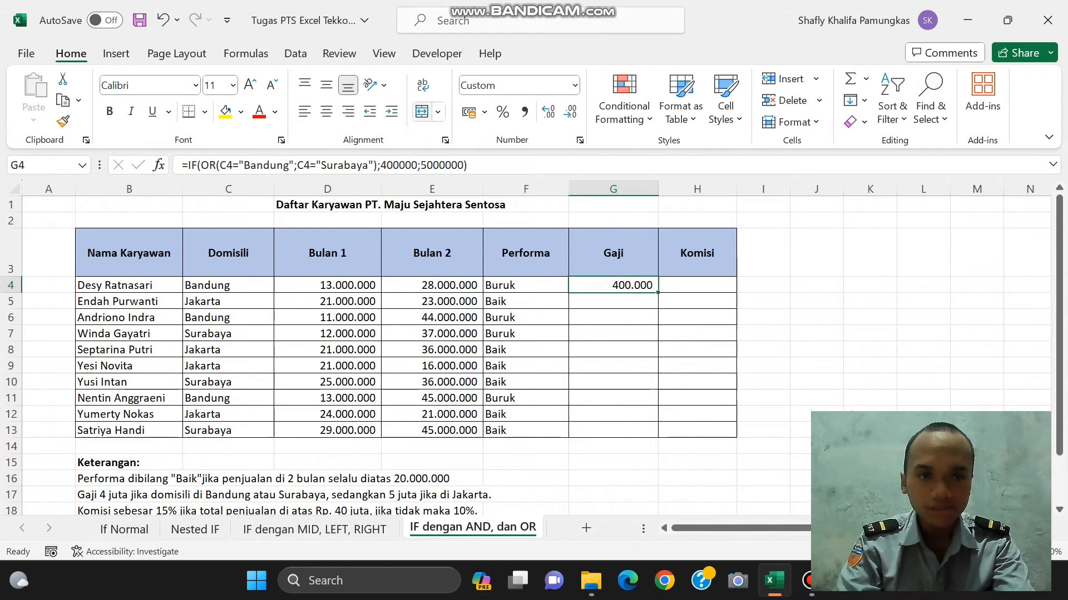
{"action": "left_click", "coordinate": [417, 165]}
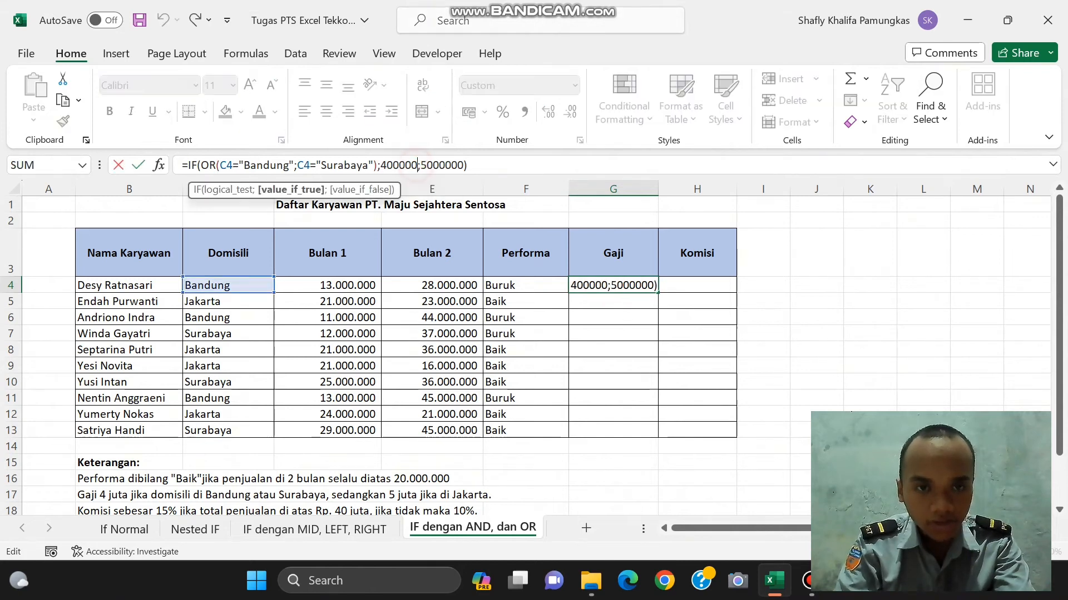
{"action": "type", "text": "0"}
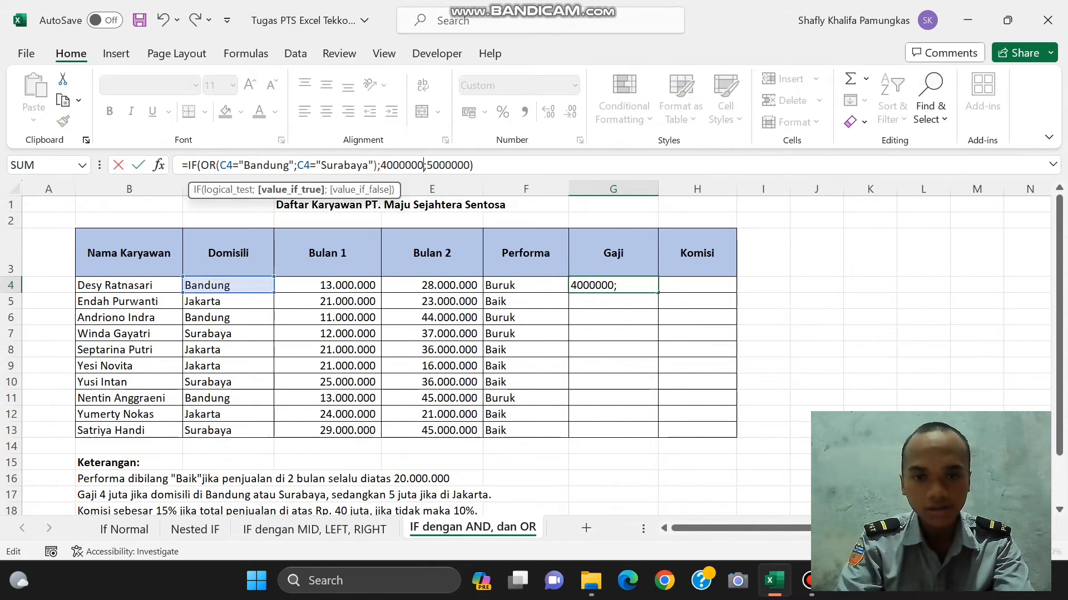
{"action": "left_click", "coordinate": [500, 166]}
{"action": "key", "text": "Return"}
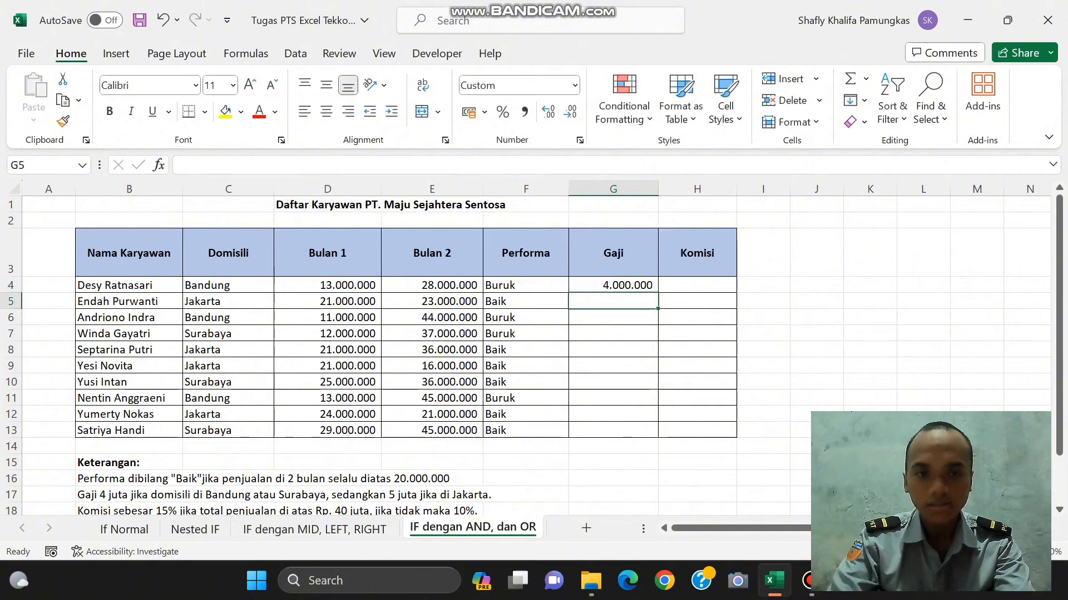
{"action": "left_click", "coordinate": [626, 285]}
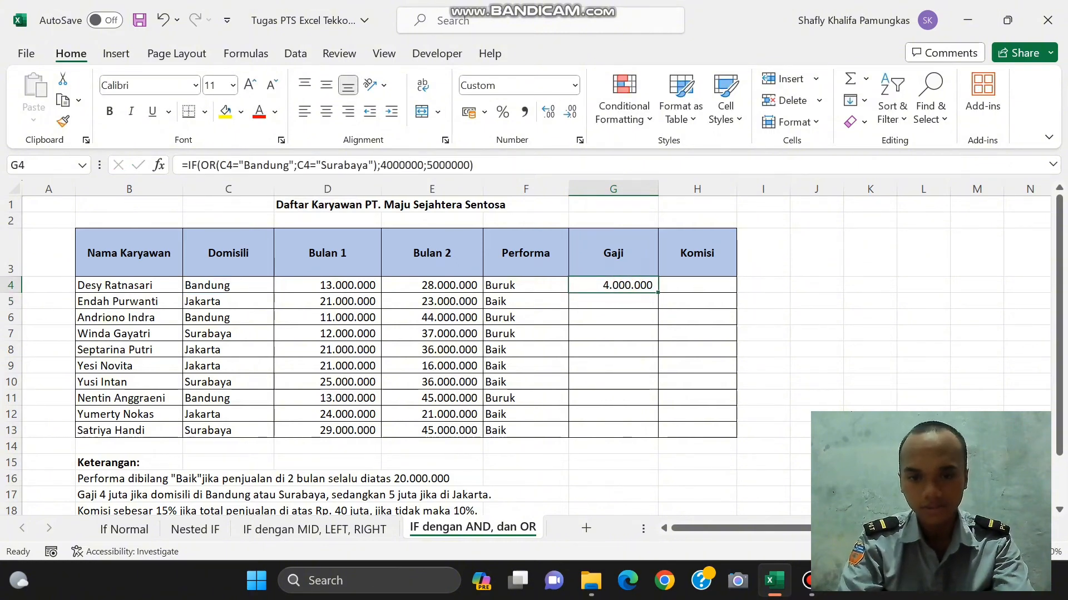
{"action": "left_click_drag", "start_coordinate": [656, 289], "coordinate": [656, 434]}
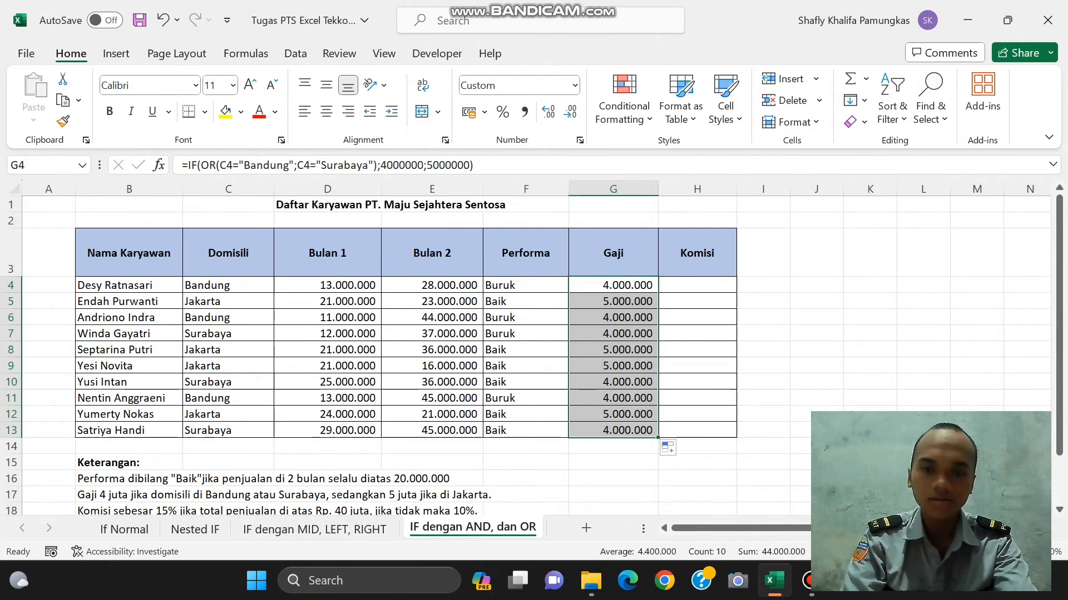
Start the Komisi formula in H4 with =IF(Sum(D4;E4) to total the Bulan 1 and Bulan 2 sales
{"action": "left_click", "coordinate": [681, 287]}
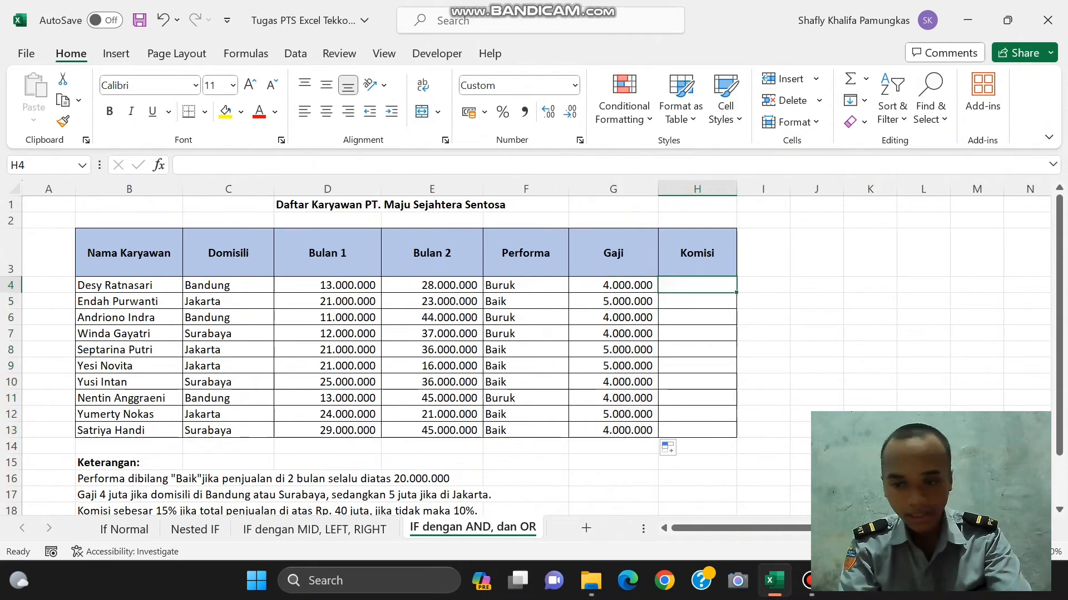
{"action": "left_click_drag", "start_coordinate": [1059, 247], "coordinate": [1058, 222]}
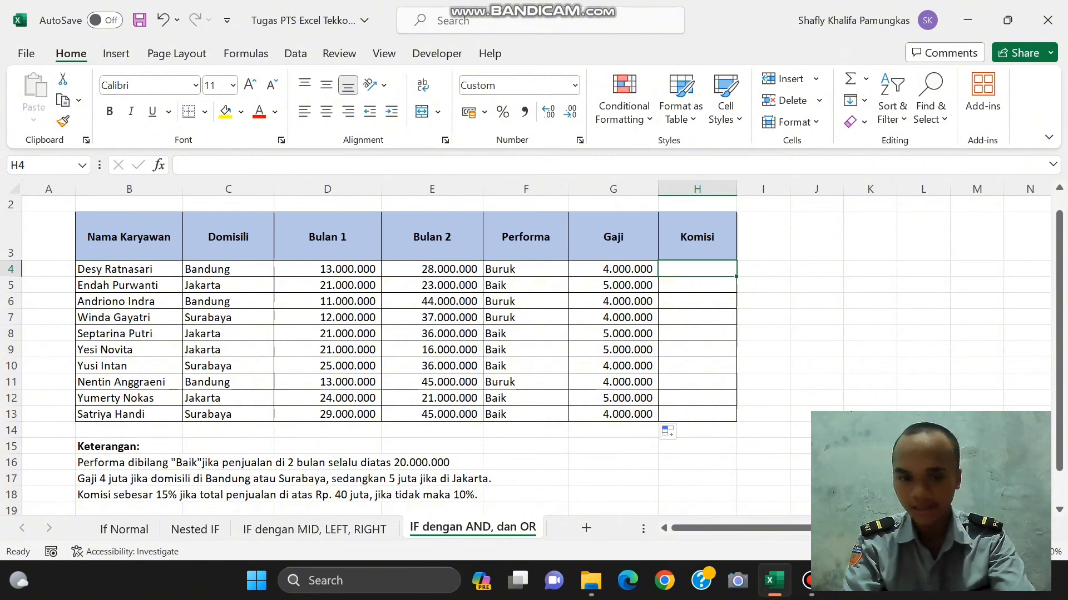
{"action": "type", "text": "="}
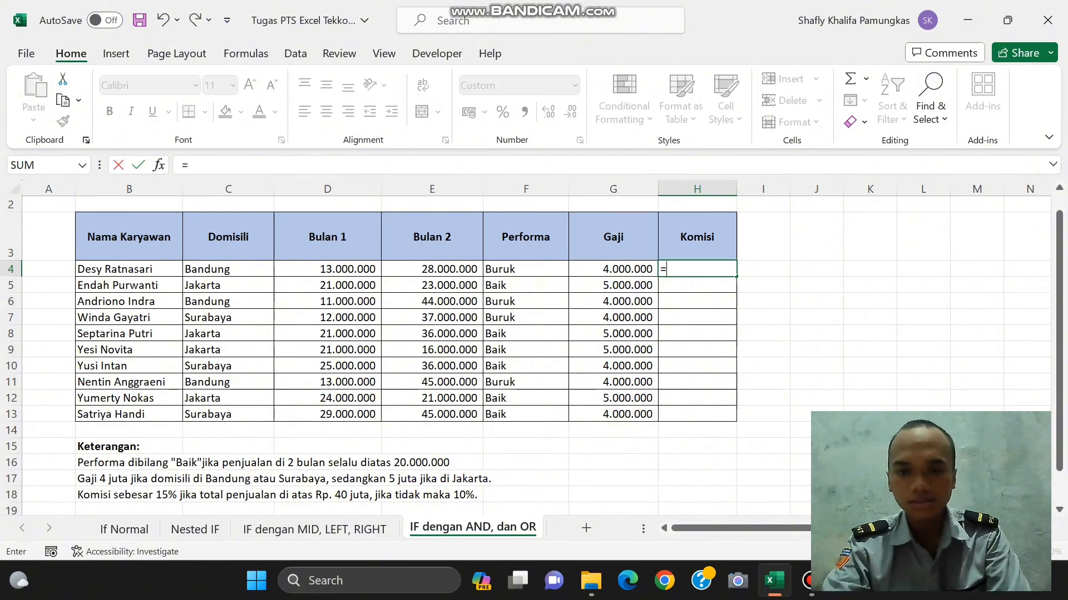
{"action": "type", "text": "IF("}
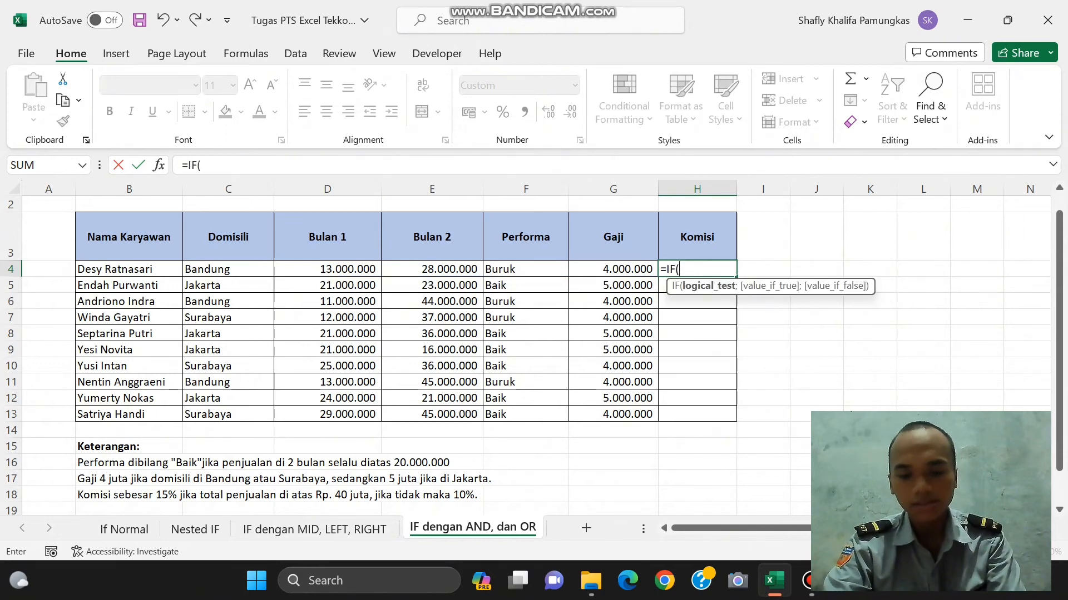
{"action": "type", "text": "Sum"}
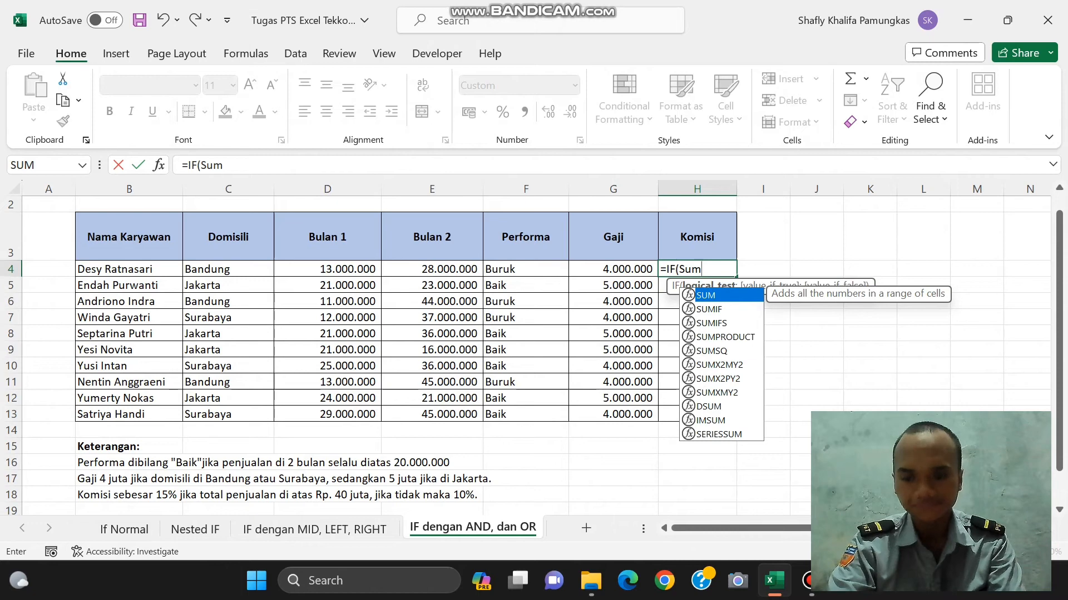
{"action": "key", "text": "BackSpace"}
{"action": "key", "text": "BackSpace"}
{"action": "type", "text": "um"}
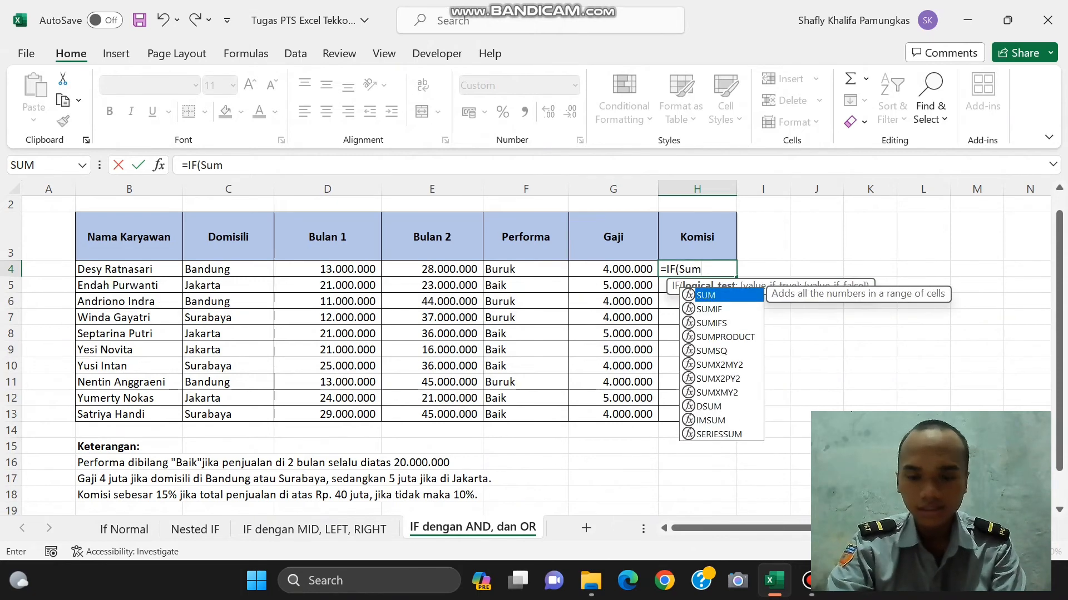
{"action": "type", "text": "("}
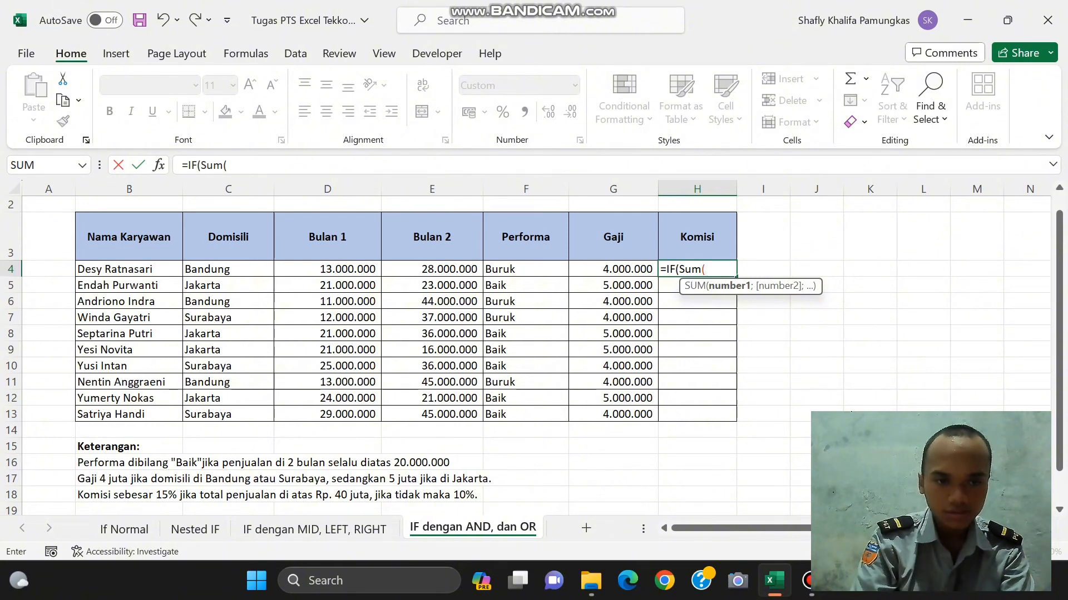
{"action": "left_click", "coordinate": [356, 269]}
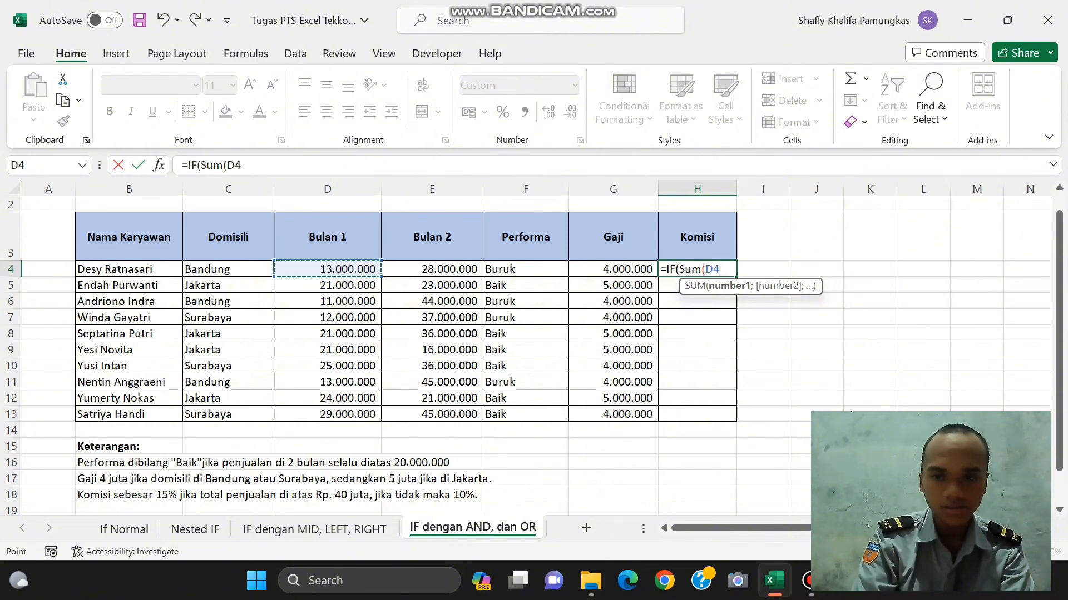
{"action": "type", "text": ";"}
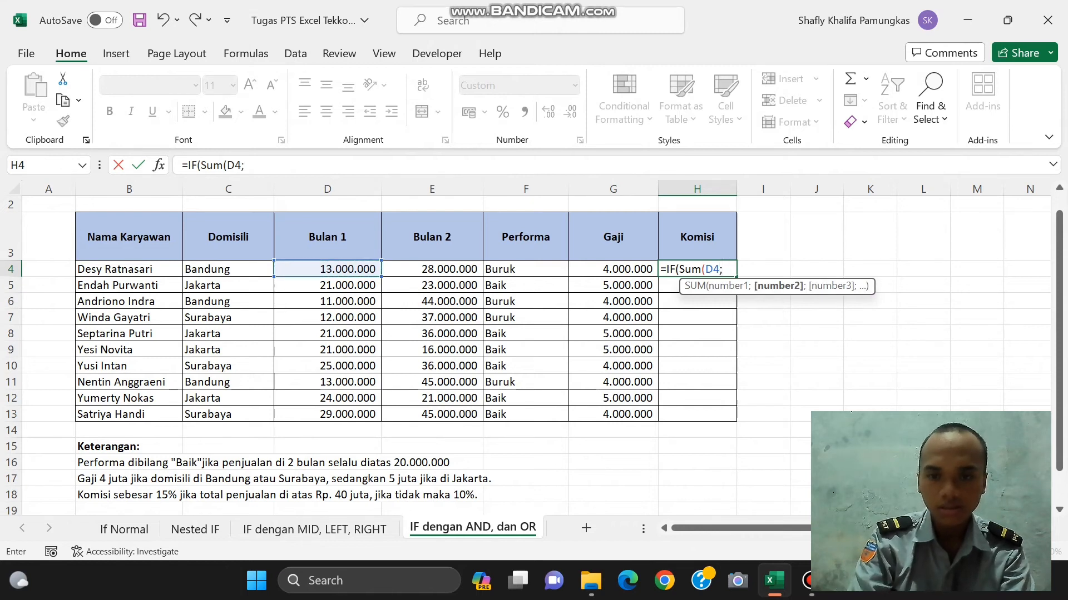
{"action": "left_click", "coordinate": [440, 270]}
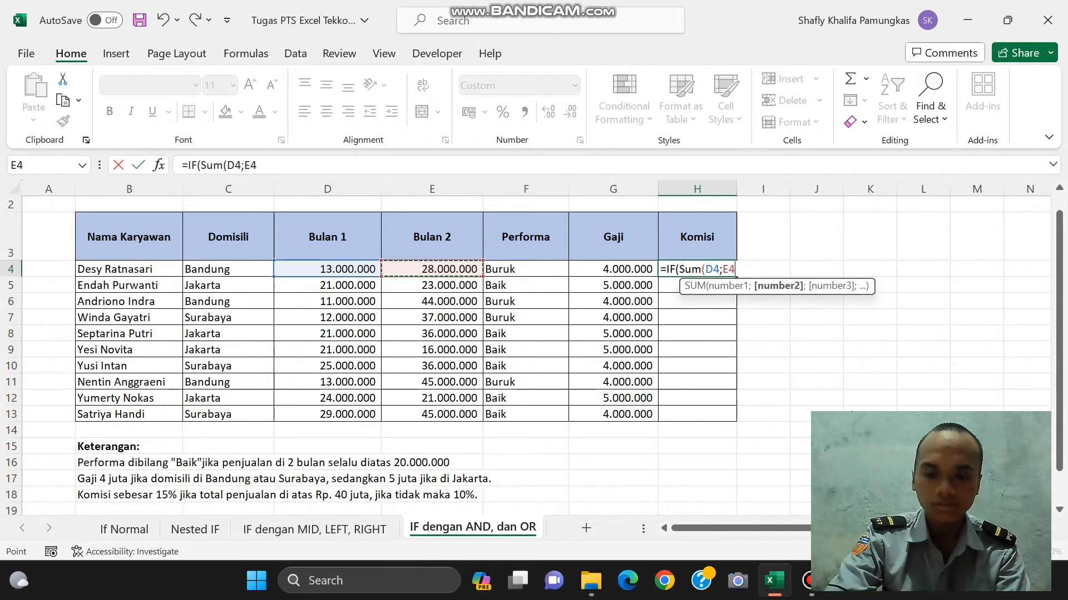
{"action": "type", "text": ")"}
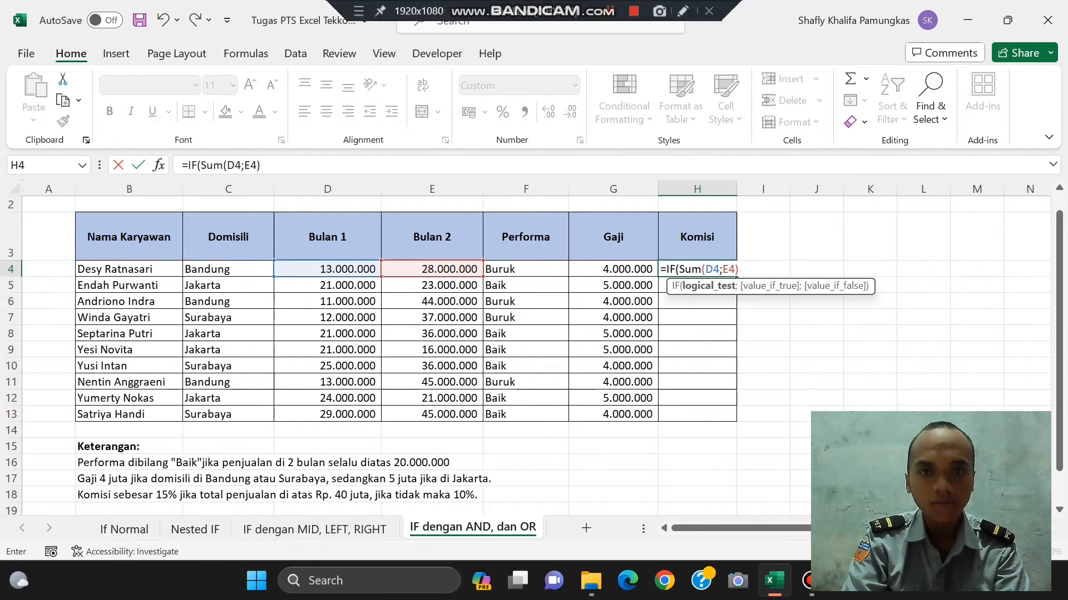
Complete the condition of the H4 formula with >4000000; after the Sum
{"action": "left_click", "coordinate": [610, 10]}
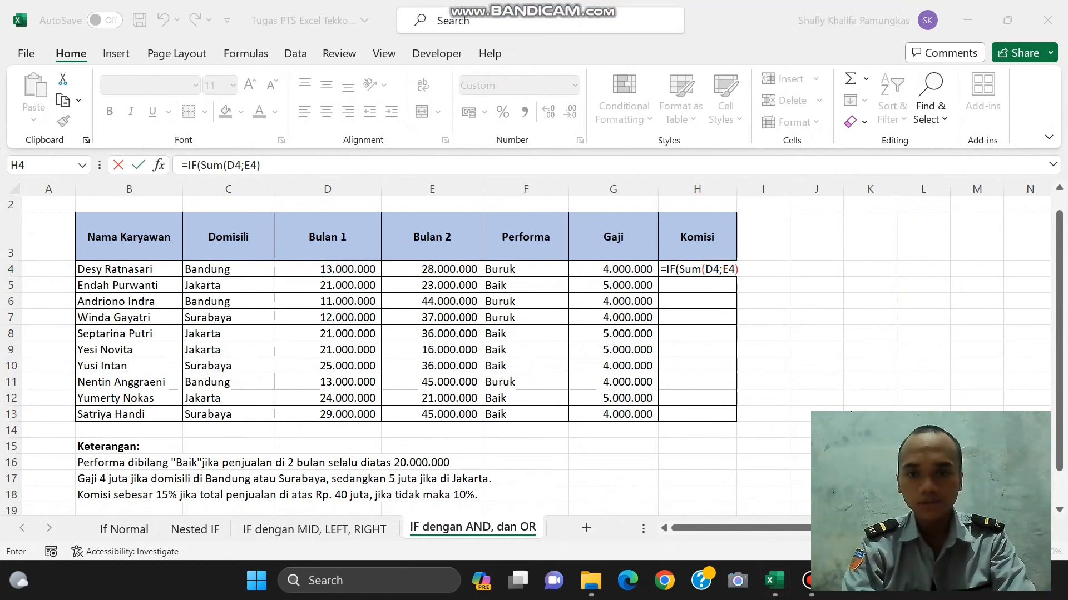
{"action": "left_click", "coordinate": [744, 268]}
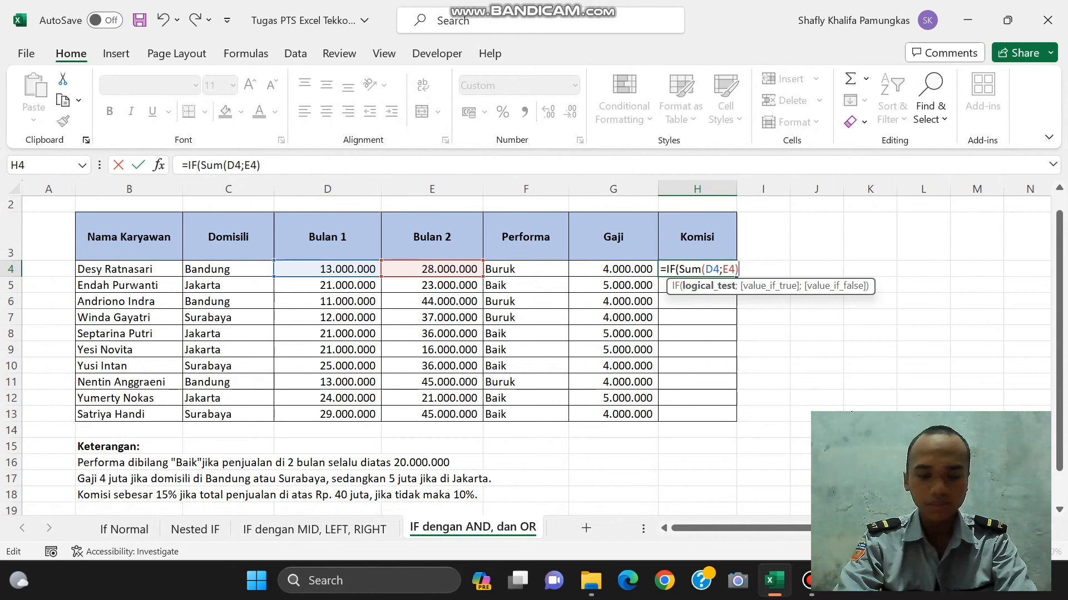
{"action": "type", "text": ">40"}
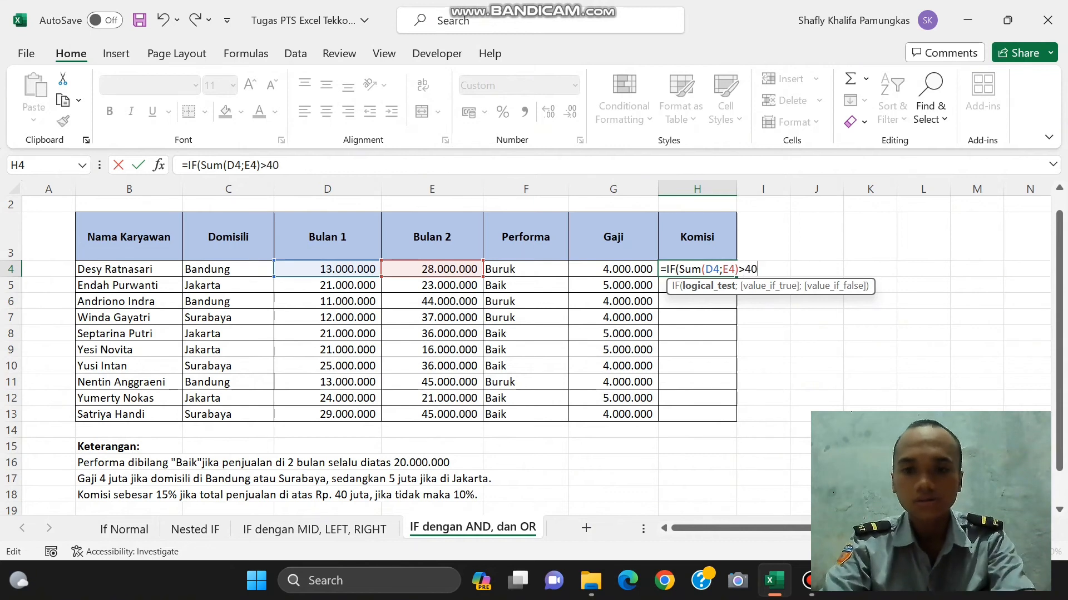
{"action": "type", "text": "00000;"}
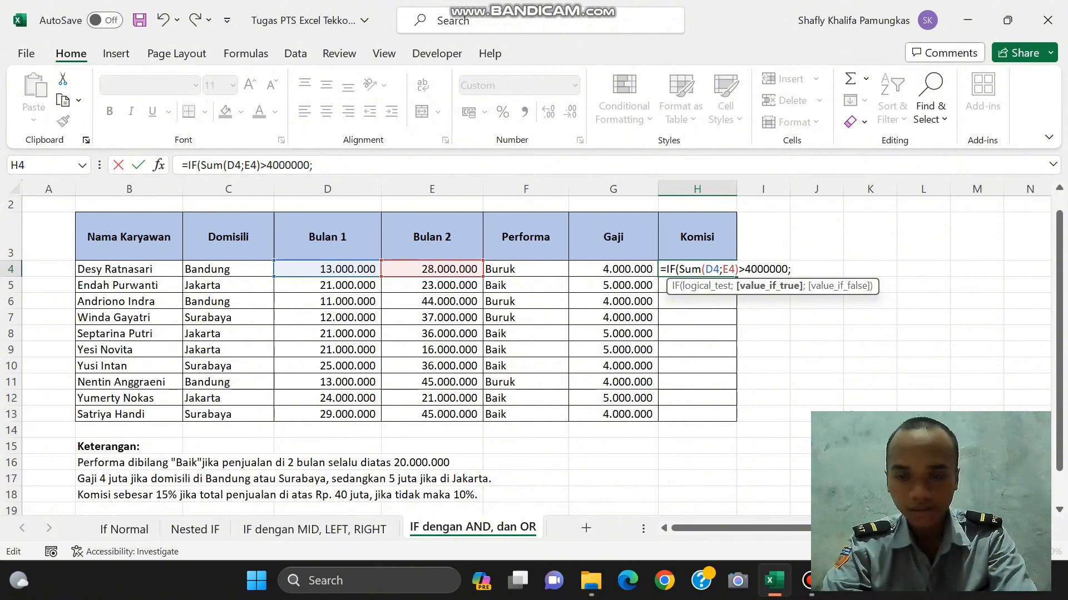
{"action": "type", "text": "sum"}
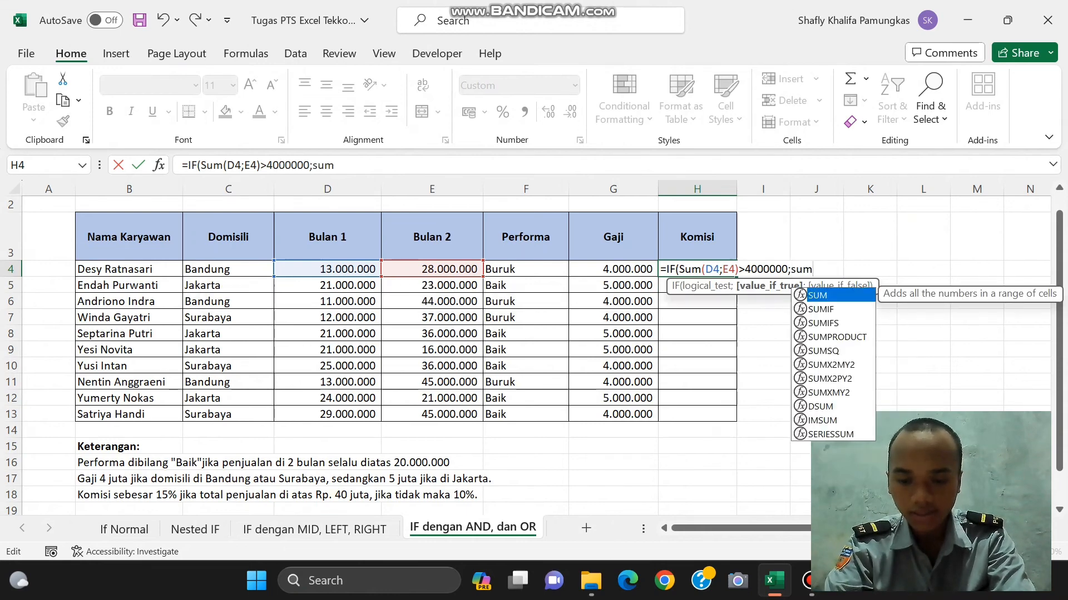
{"action": "type", "text": "*"}
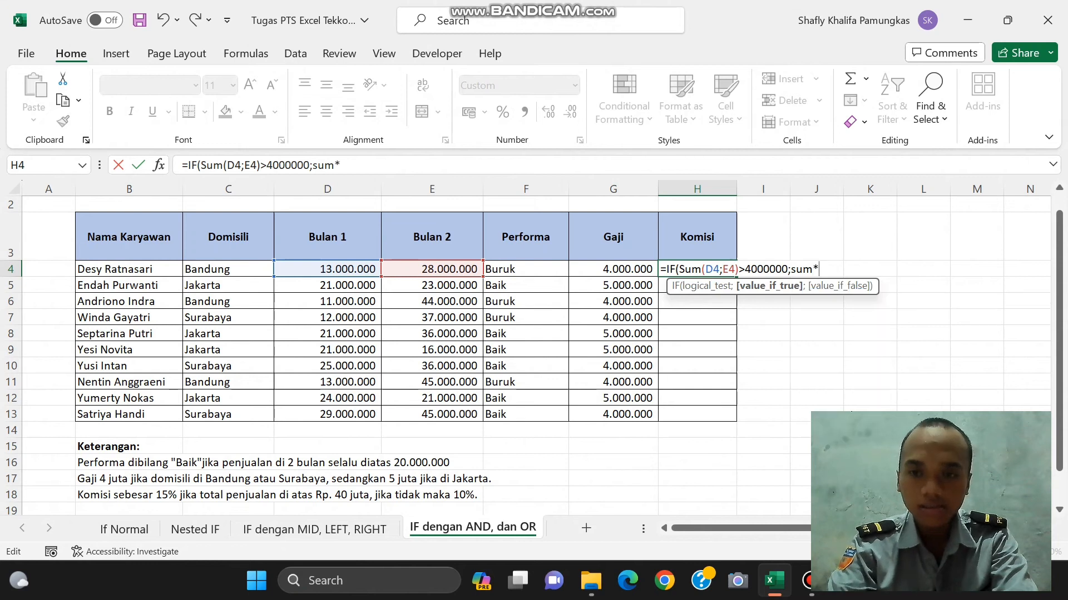
{"action": "type", "text": "("}
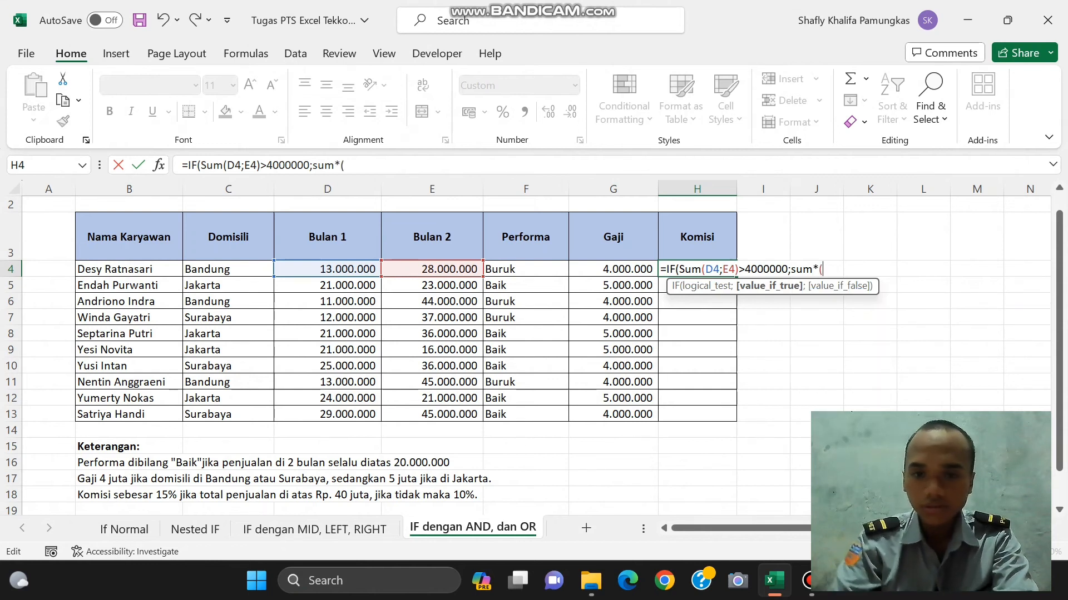
{"action": "left_click", "coordinate": [328, 269]}
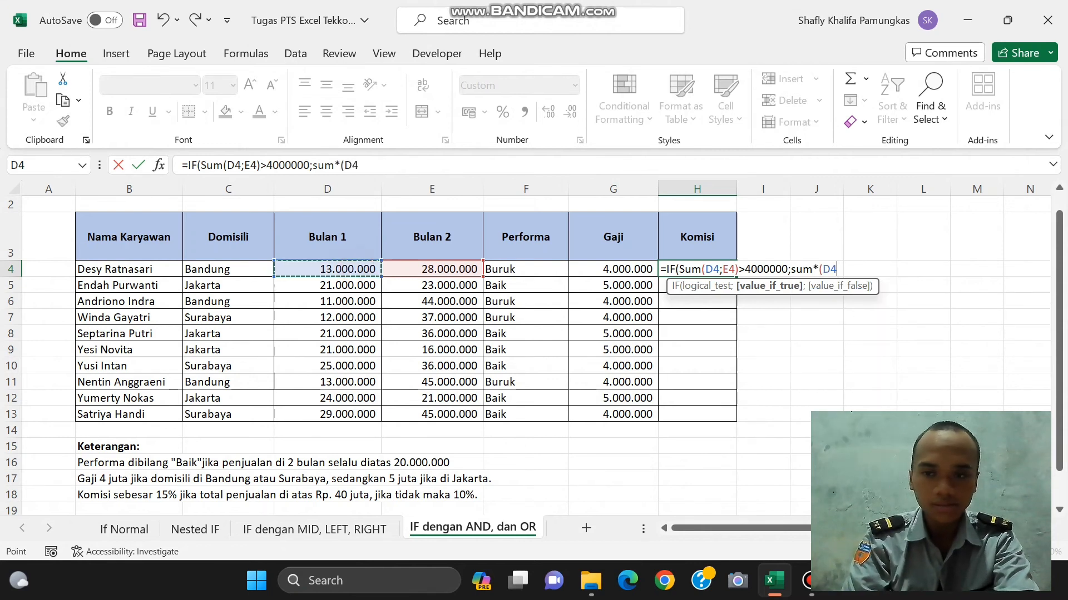
{"action": "left_click", "coordinate": [429, 271]}
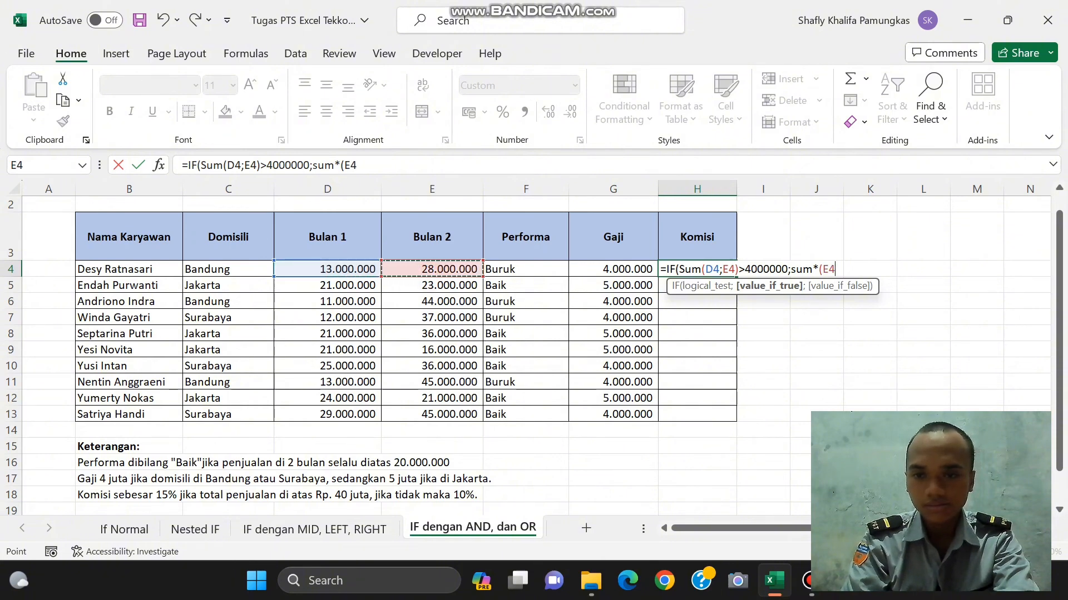
{"action": "key", "text": "BackSpace"}
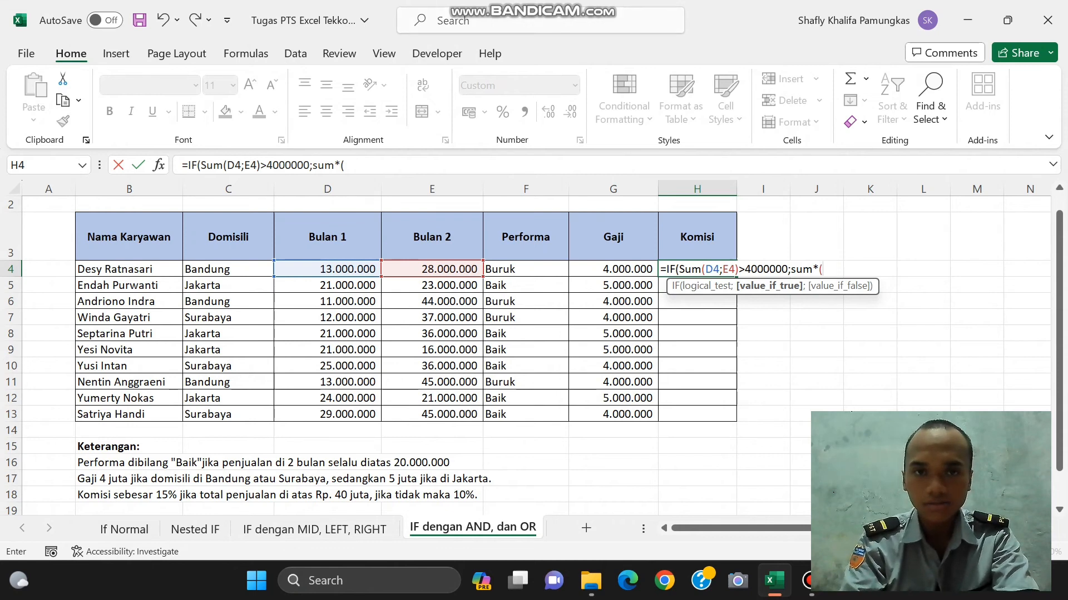
{"action": "left_click", "coordinate": [610, 10]}
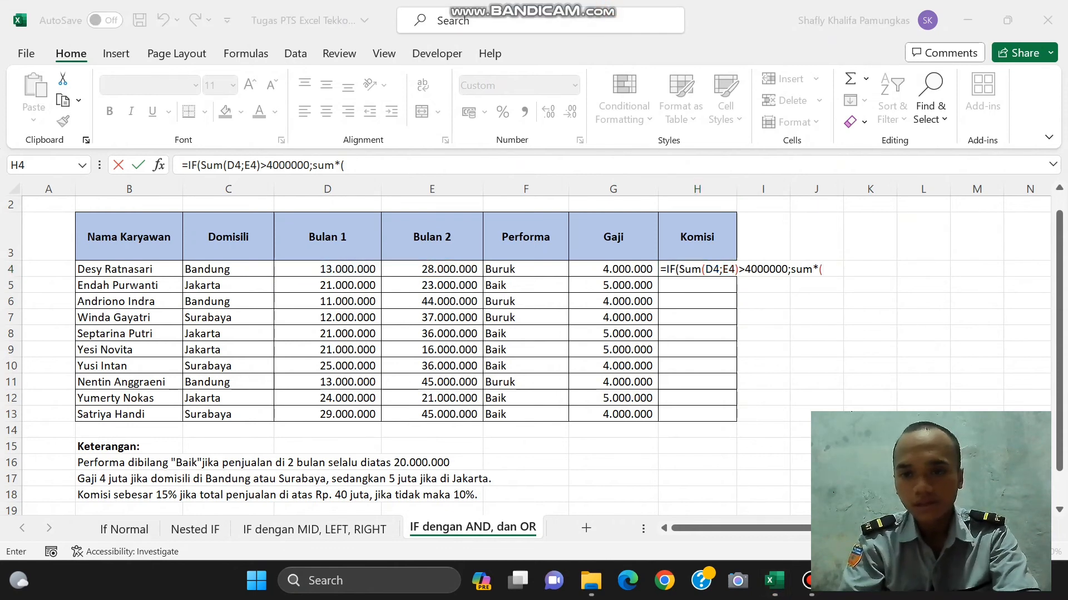
{"action": "left_click", "coordinate": [828, 267]}
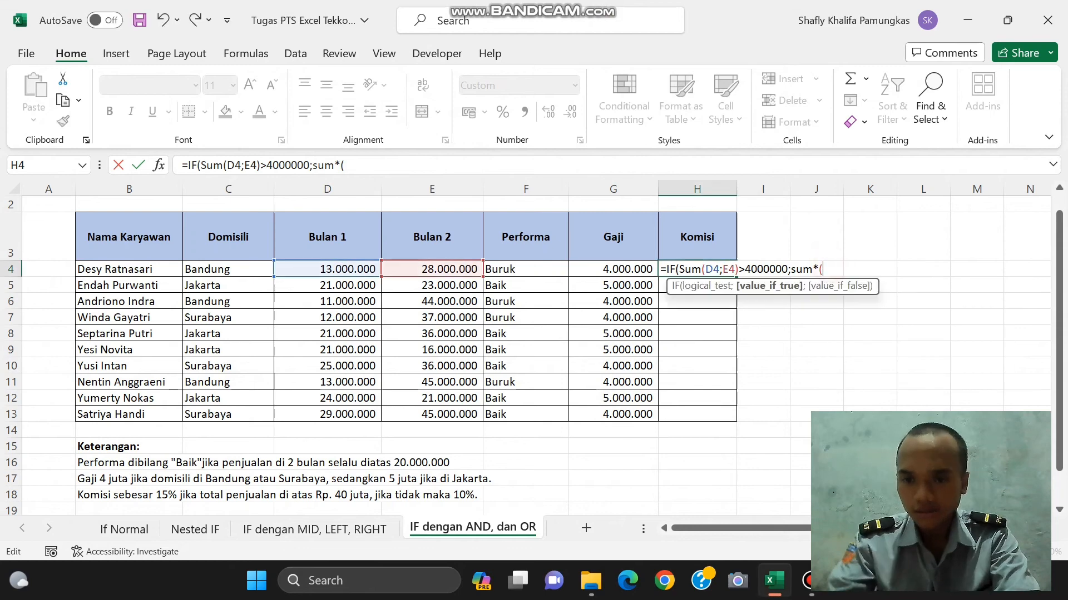
{"action": "key", "text": "BackSpace"}
{"action": "key", "text": "BackSpace"}
{"action": "key", "text": "BackSpace"}
{"action": "key", "text": "BackSpace"}
{"action": "key", "text": "BackSpace"}
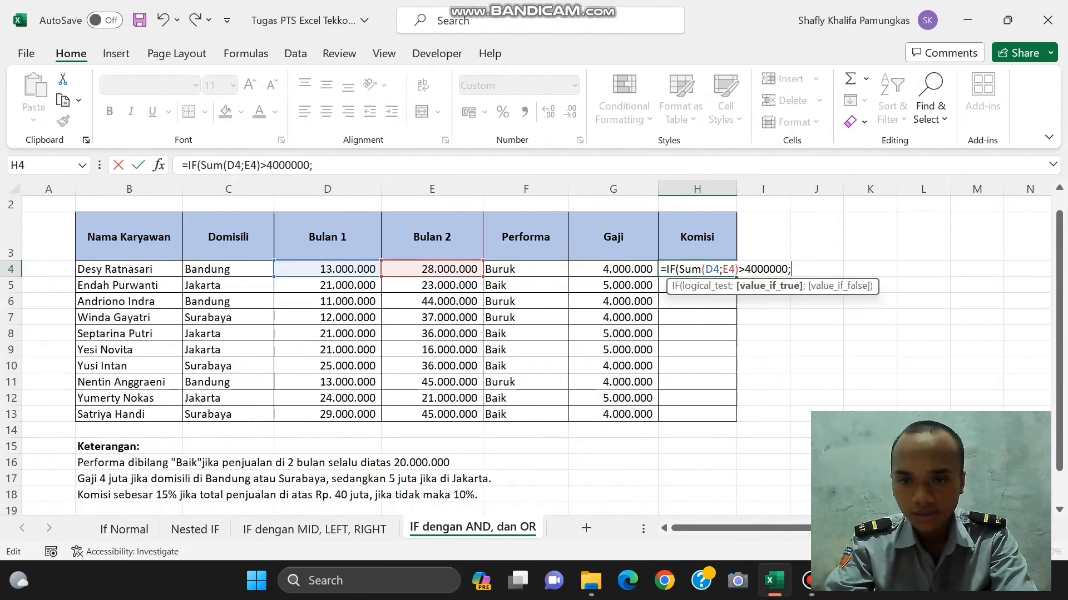
Add 15%*Sum(D4;E4) as the true result of the H4 formula, followed by the semicolon separator
{"action": "type", "text": "15"}
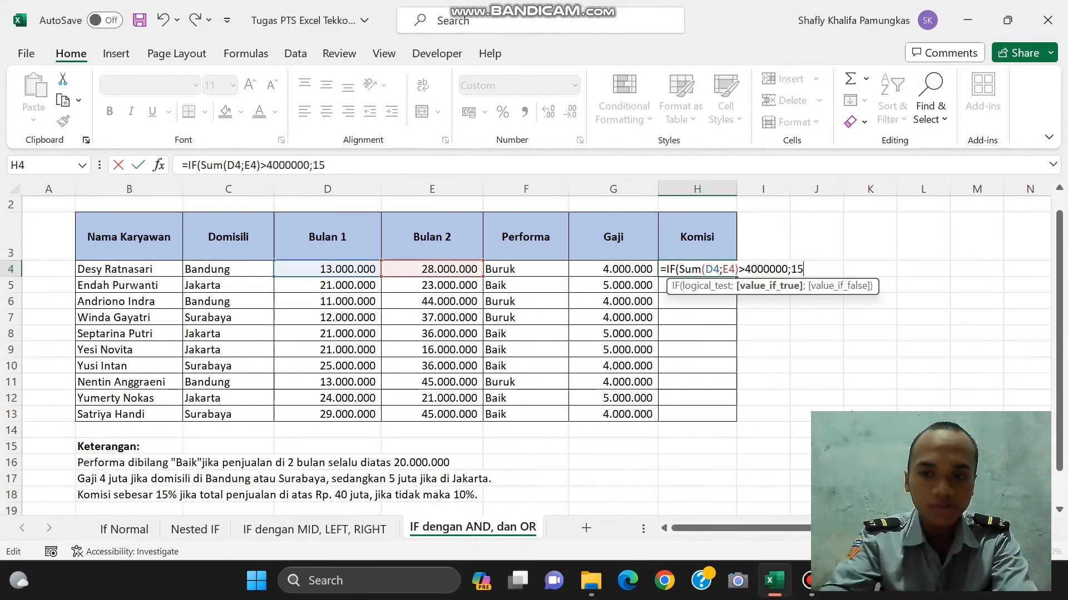
{"action": "type", "text": "%"}
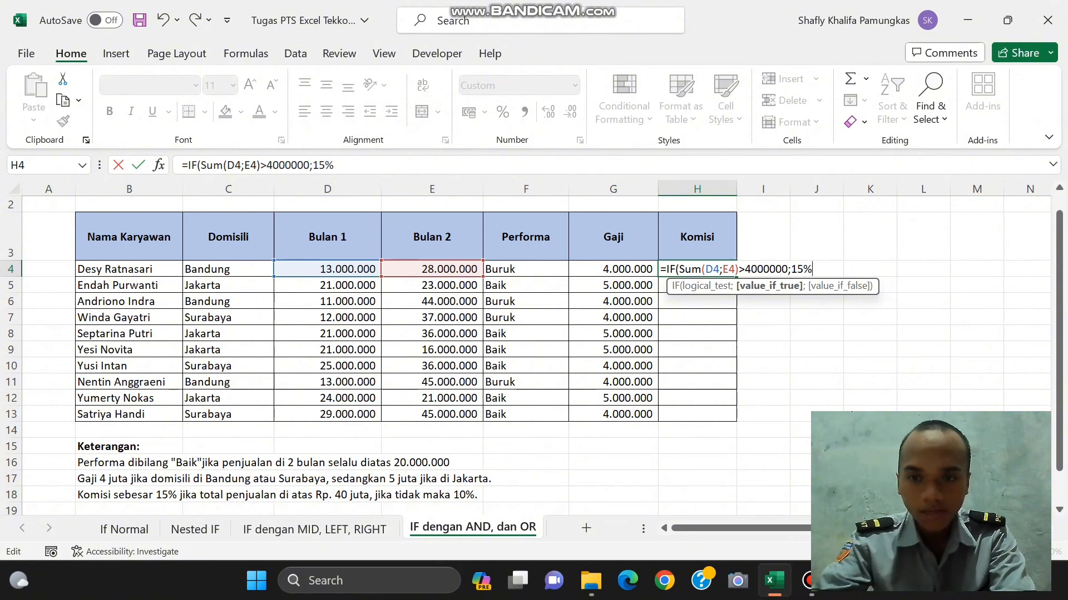
{"action": "type", "text": "*"}
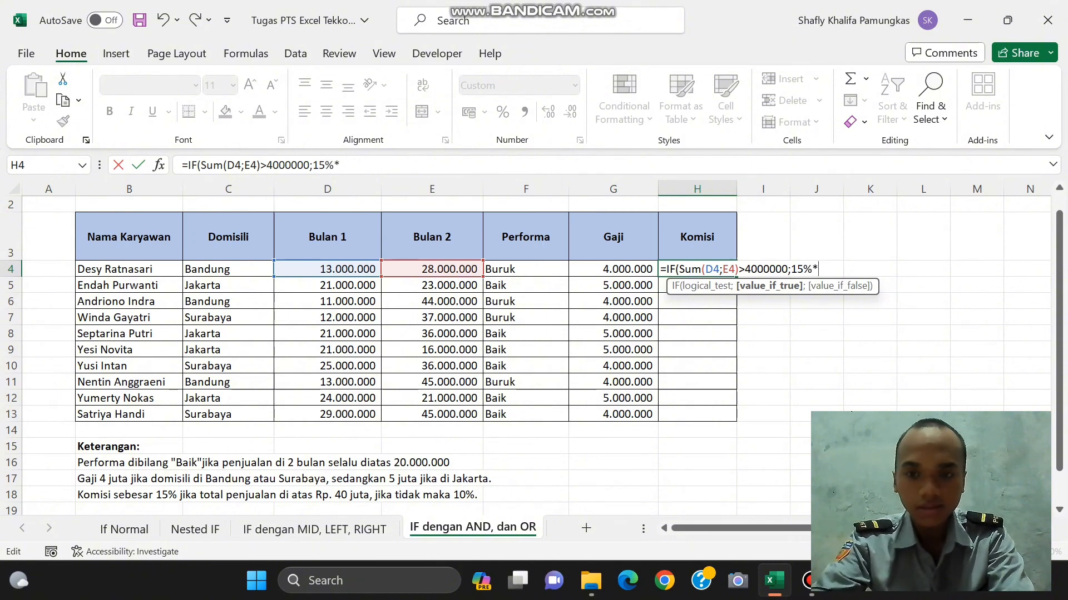
{"action": "type", "text": "Sum"}
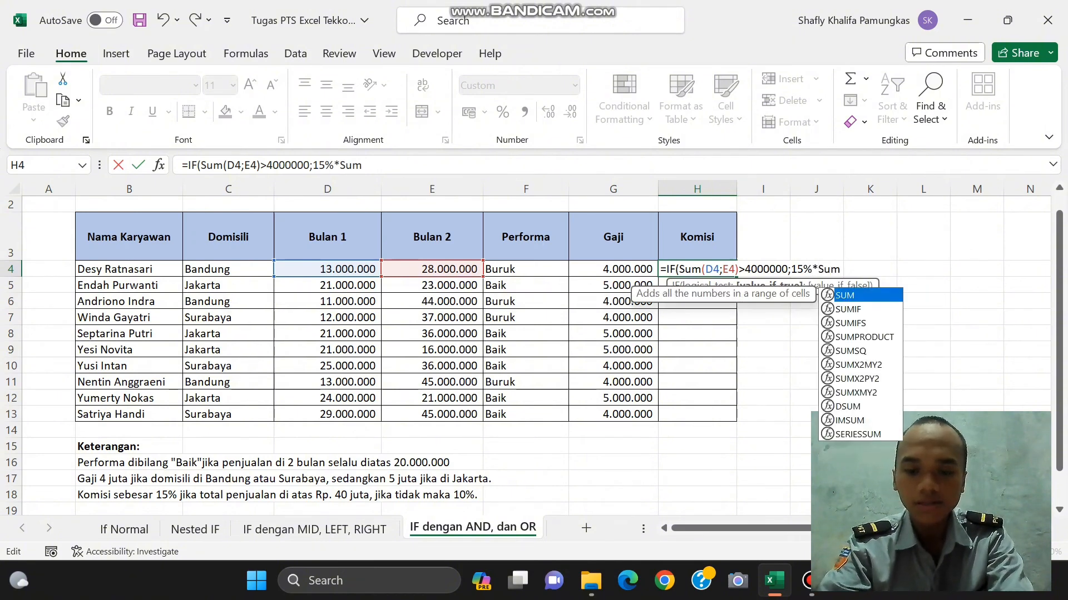
{"action": "type", "text": "("}
{"action": "left_click", "coordinate": [349, 271]}
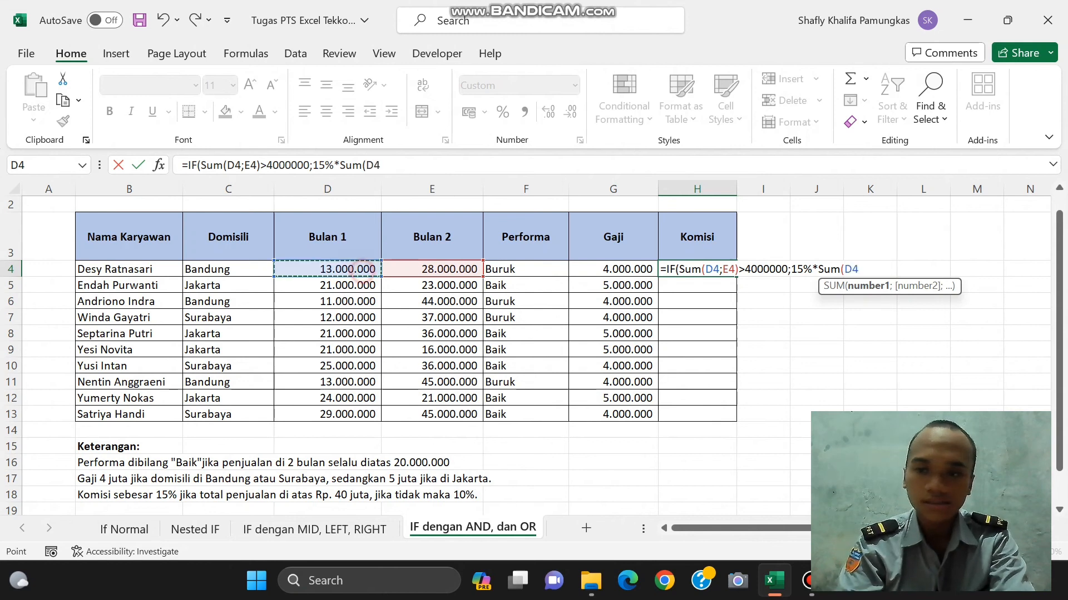
{"action": "type", "text": ";"}
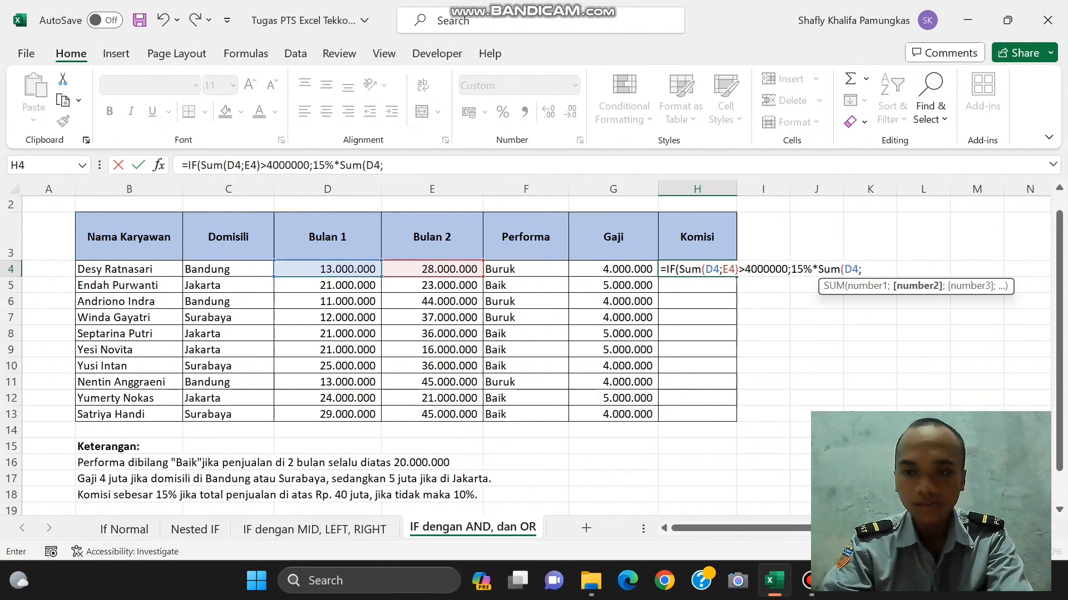
{"action": "left_click", "coordinate": [422, 268]}
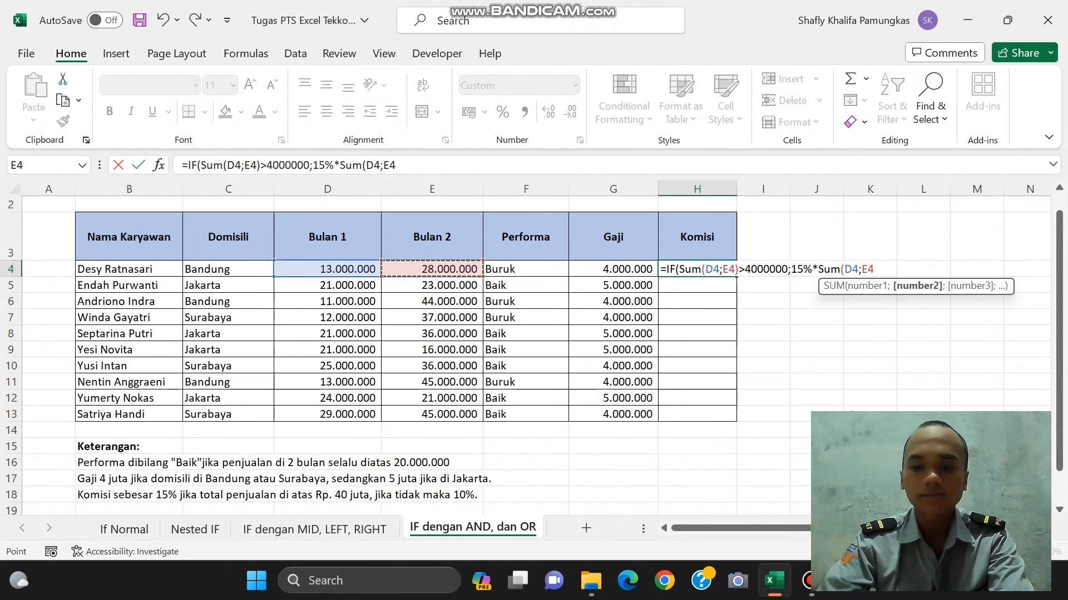
{"action": "type", "text": ");"}
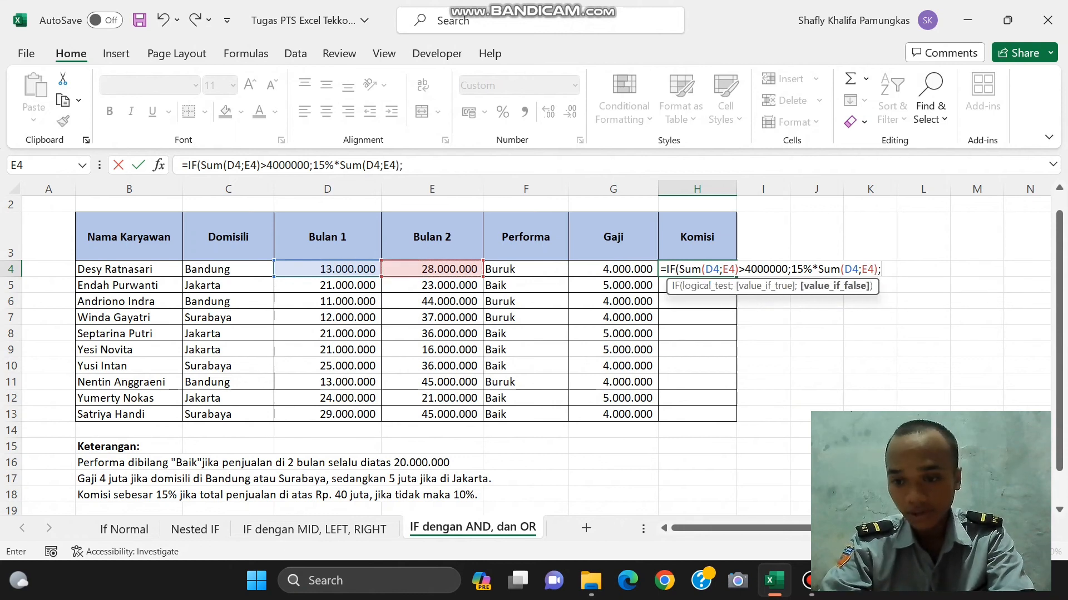
Complete the H4 formula with 10%*Sum(D4;E4) as the false result, enter it, and fill it down to H13
{"action": "type", "text": "1"}
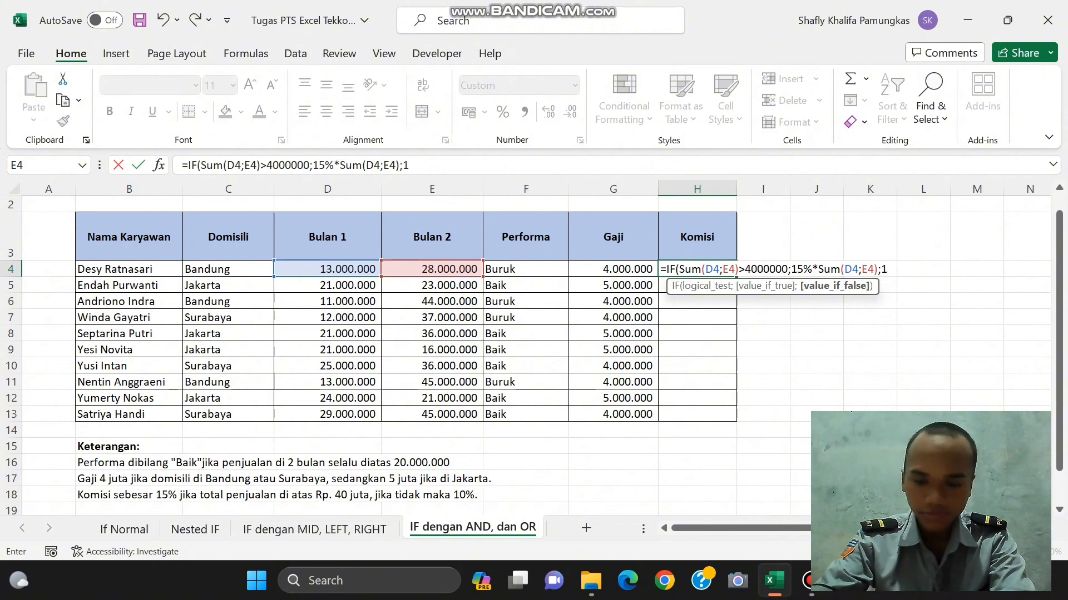
{"action": "type", "text": "0%"}
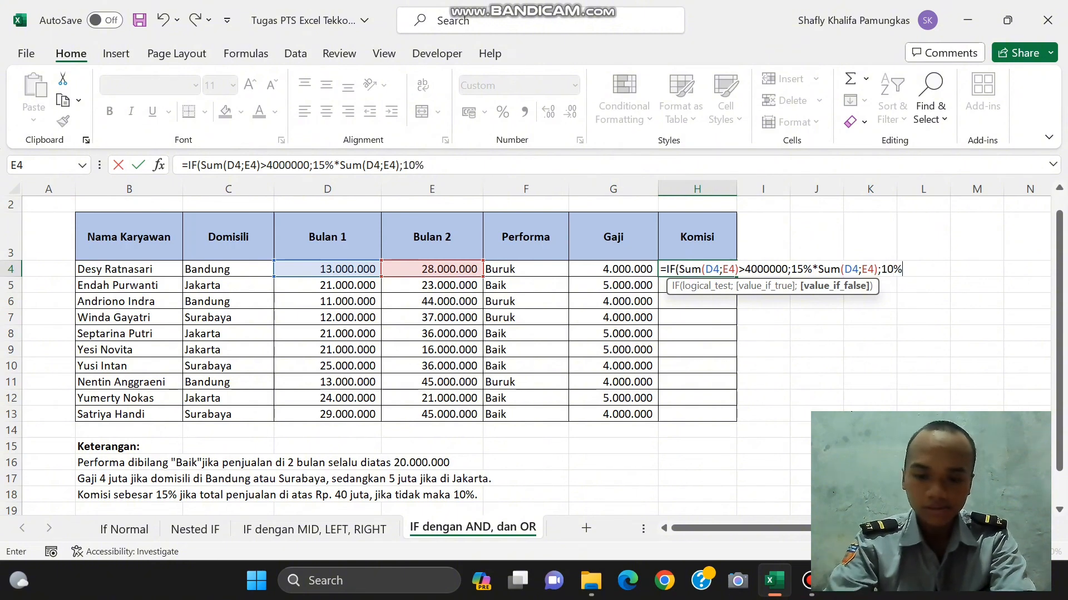
{"action": "type", "text": "*Su"}
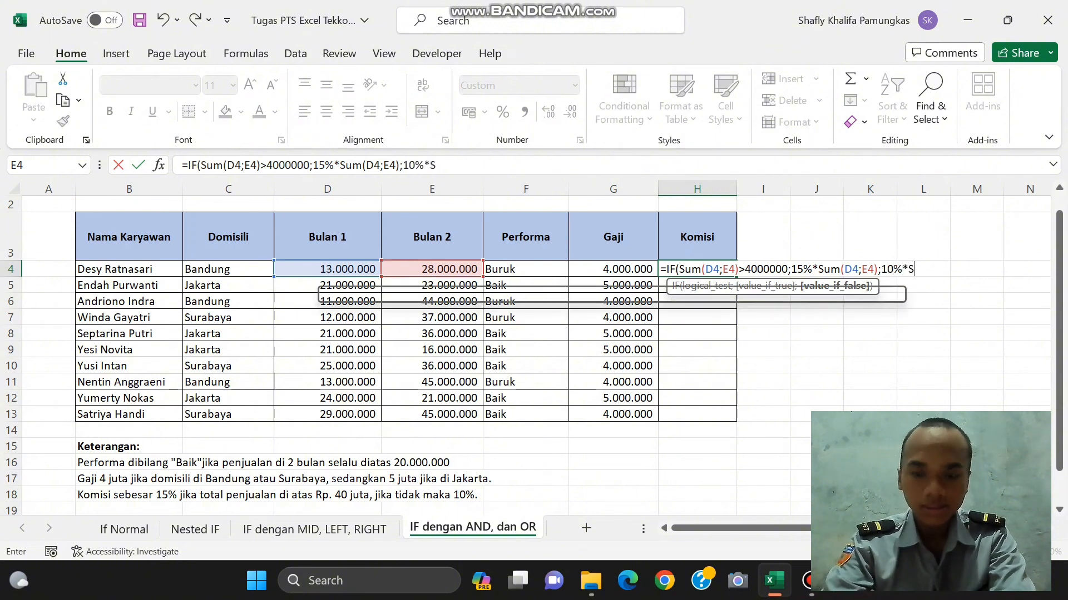
{"action": "type", "text": "m("}
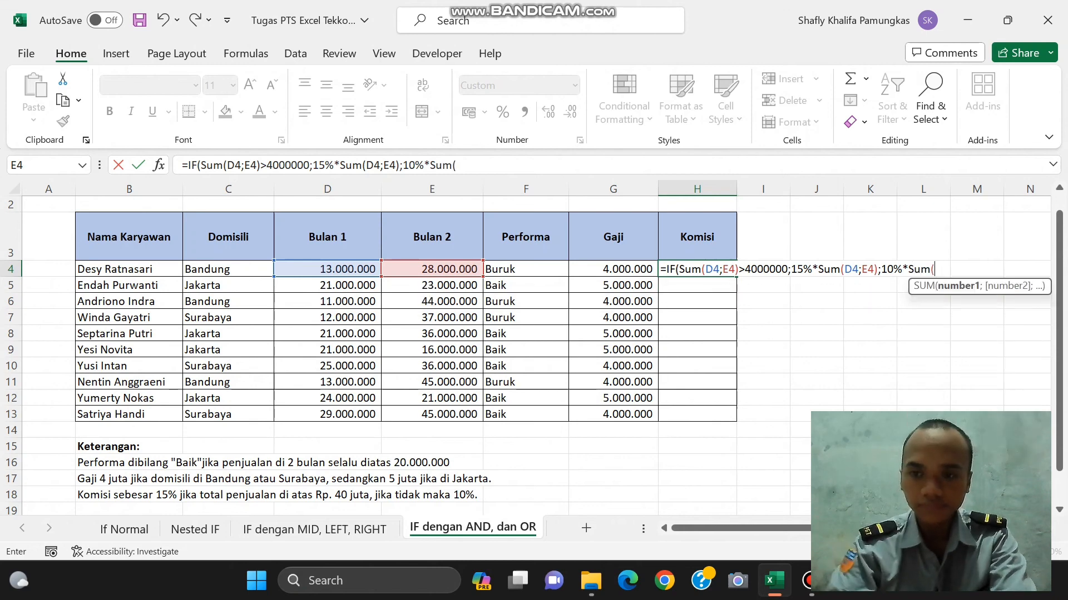
{"action": "left_click", "coordinate": [350, 268]}
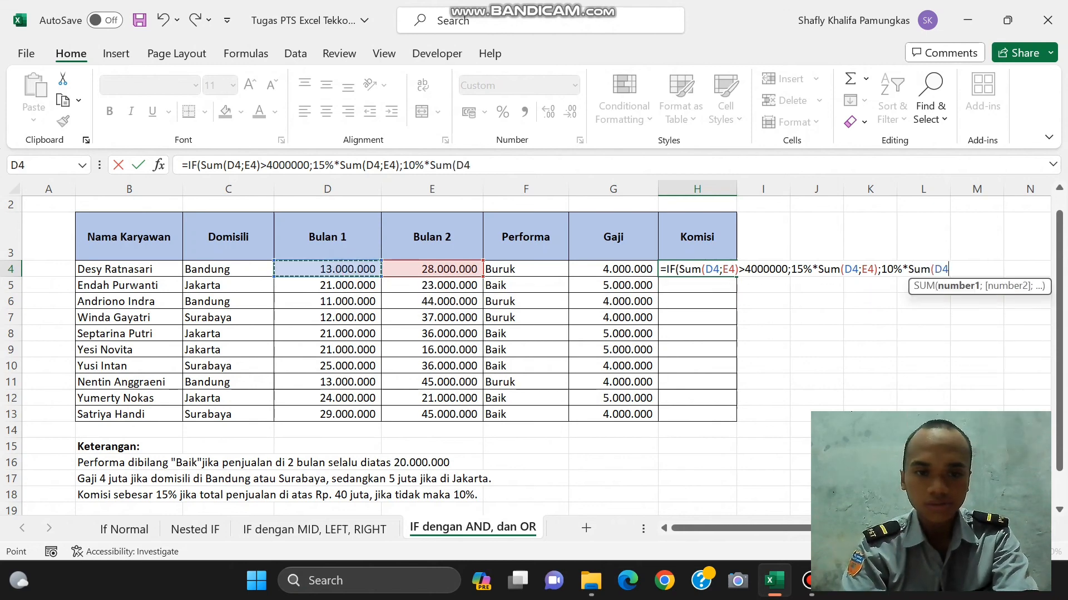
{"action": "type", "text": ";"}
{"action": "left_click", "coordinate": [435, 270]}
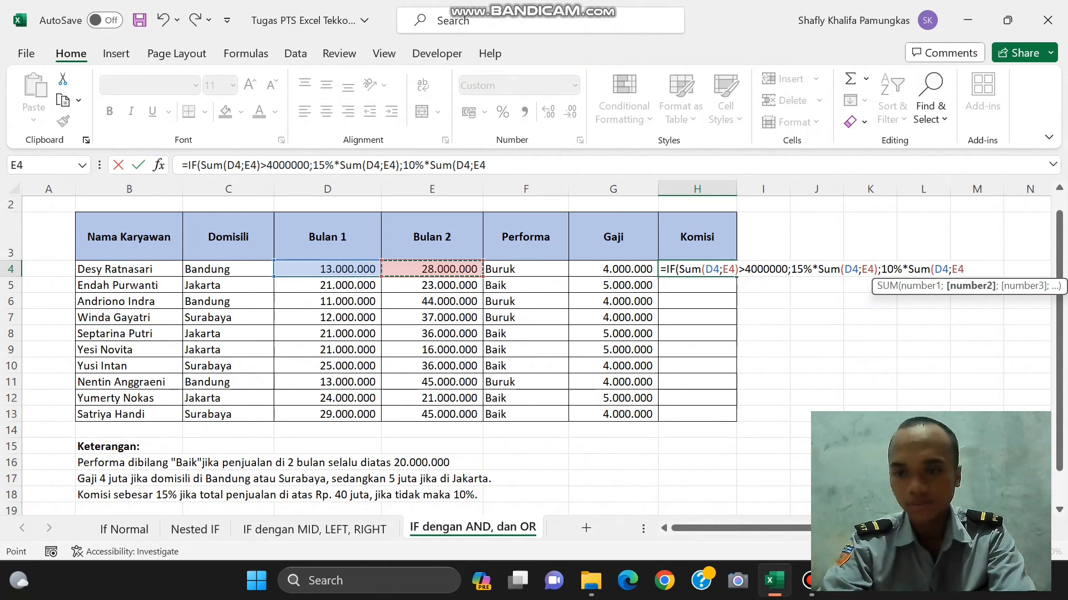
{"action": "type", "text": ")"}
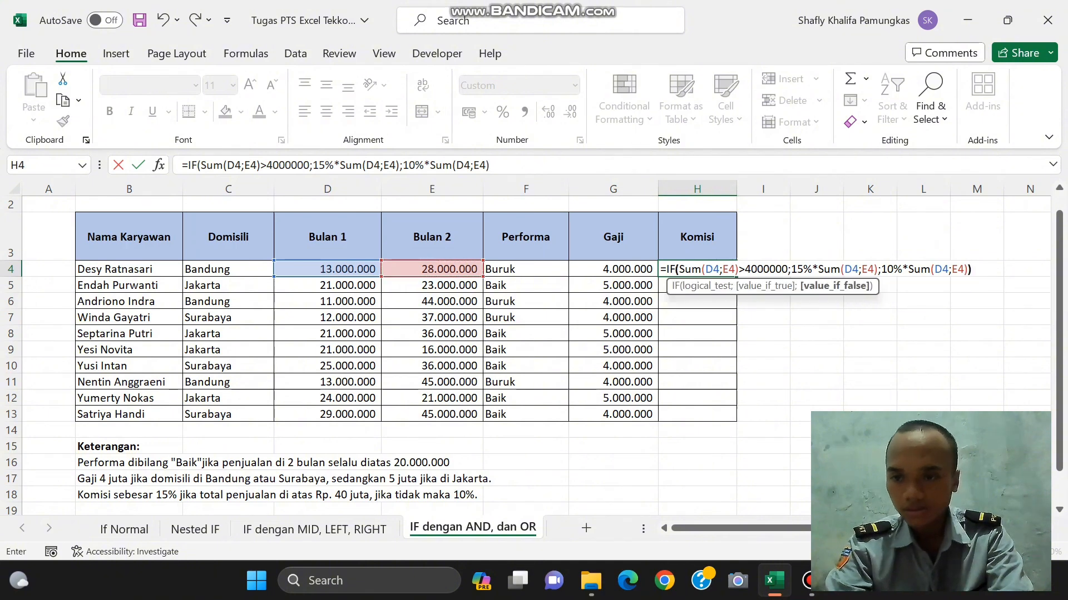
{"action": "type", "text": ")"}
{"action": "key", "text": "Return"}
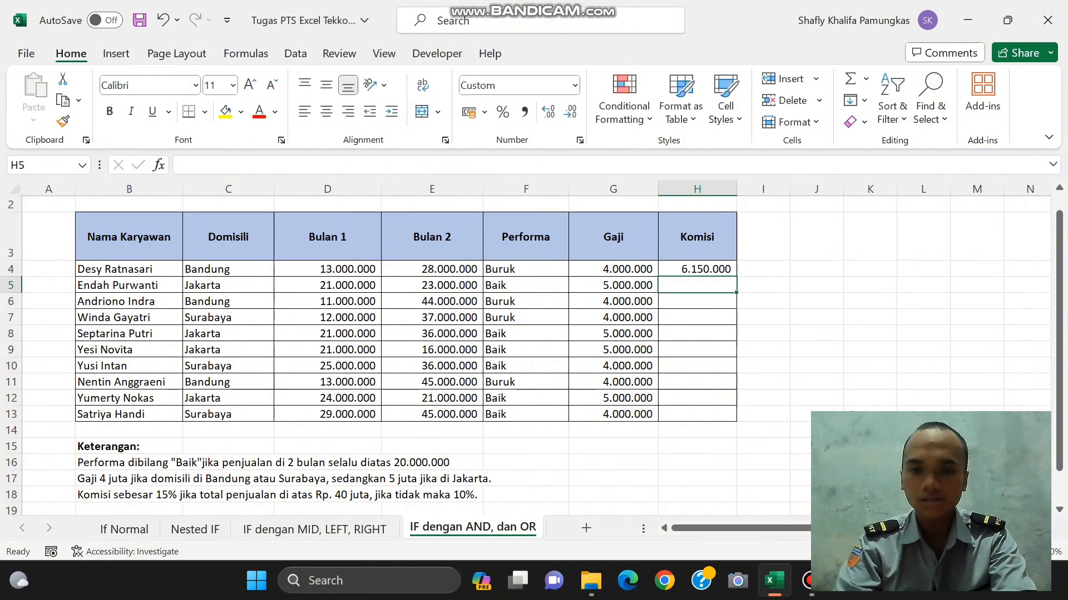
{"action": "left_click", "coordinate": [715, 272]}
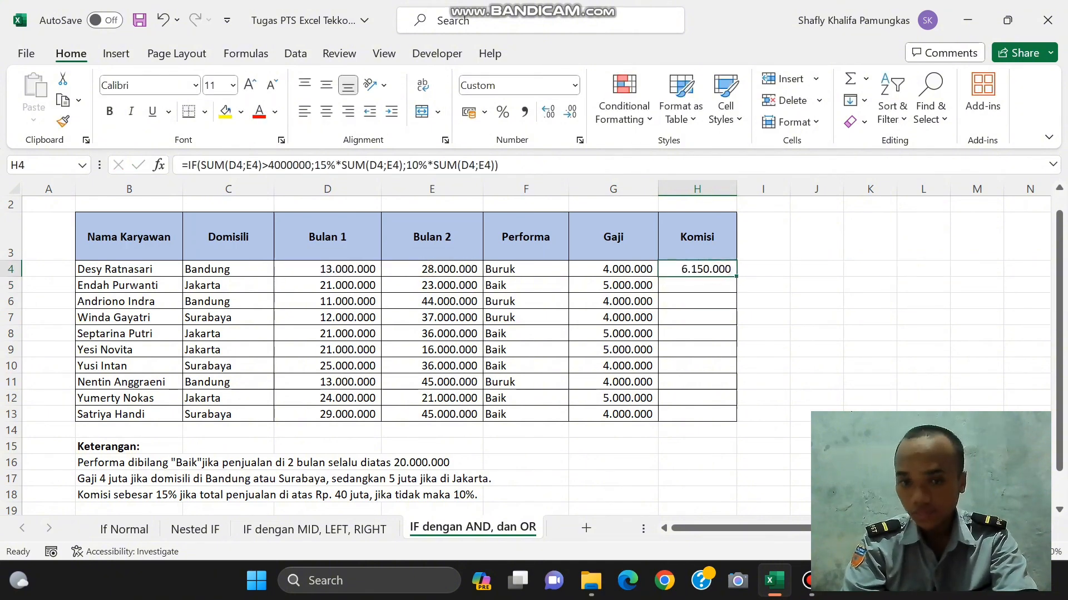
{"action": "left_click_drag", "start_coordinate": [736, 276], "coordinate": [729, 420]}
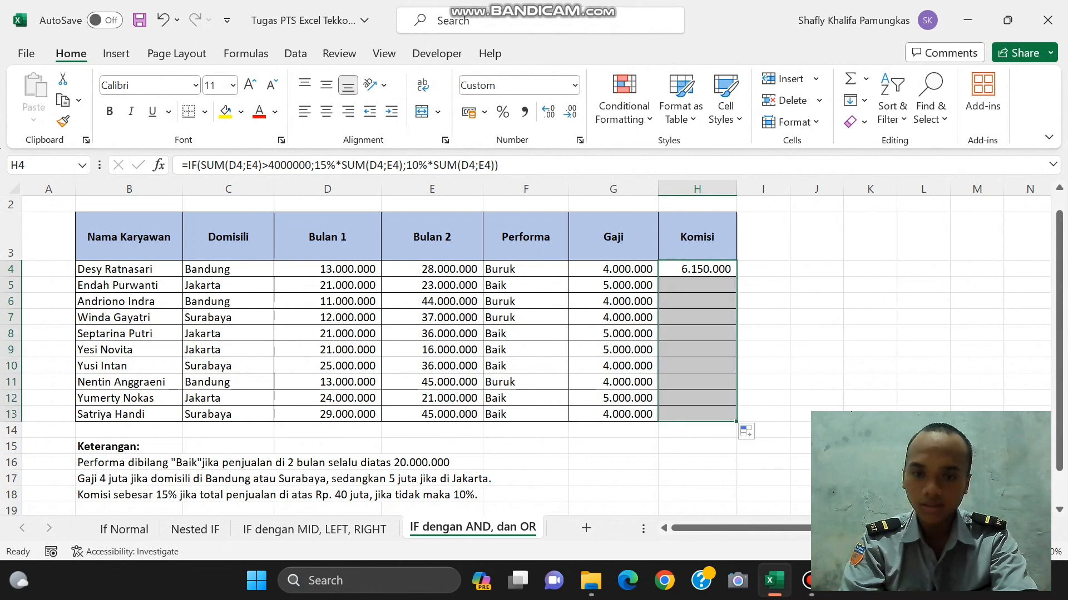